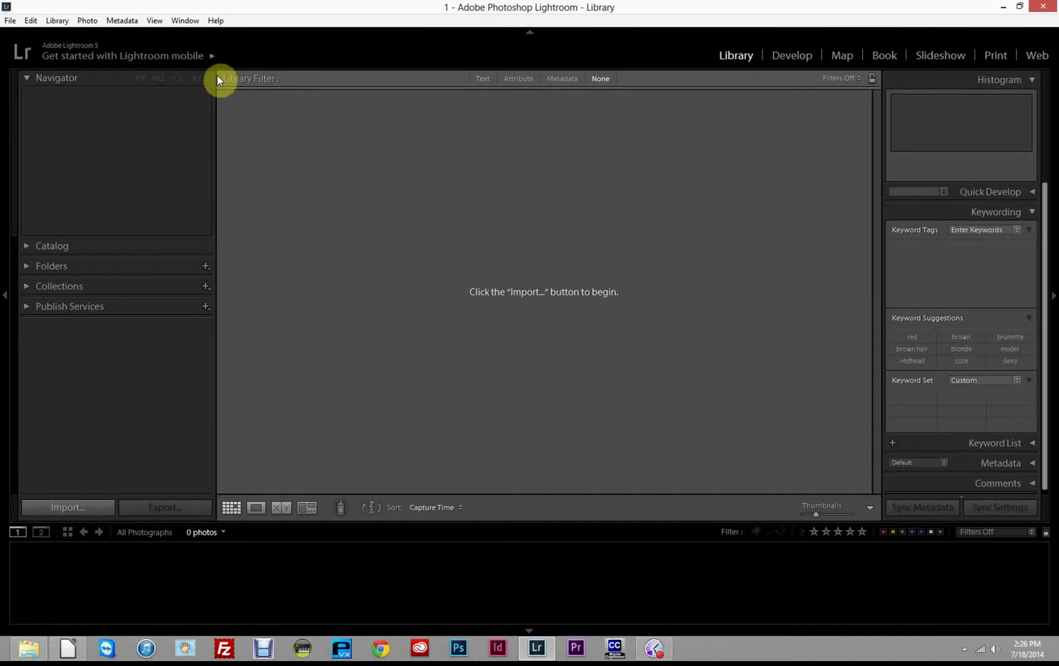
Start creating a new catalog and browse to the LR Tutorial Catalog folder on the Desktop.
click(10, 21)
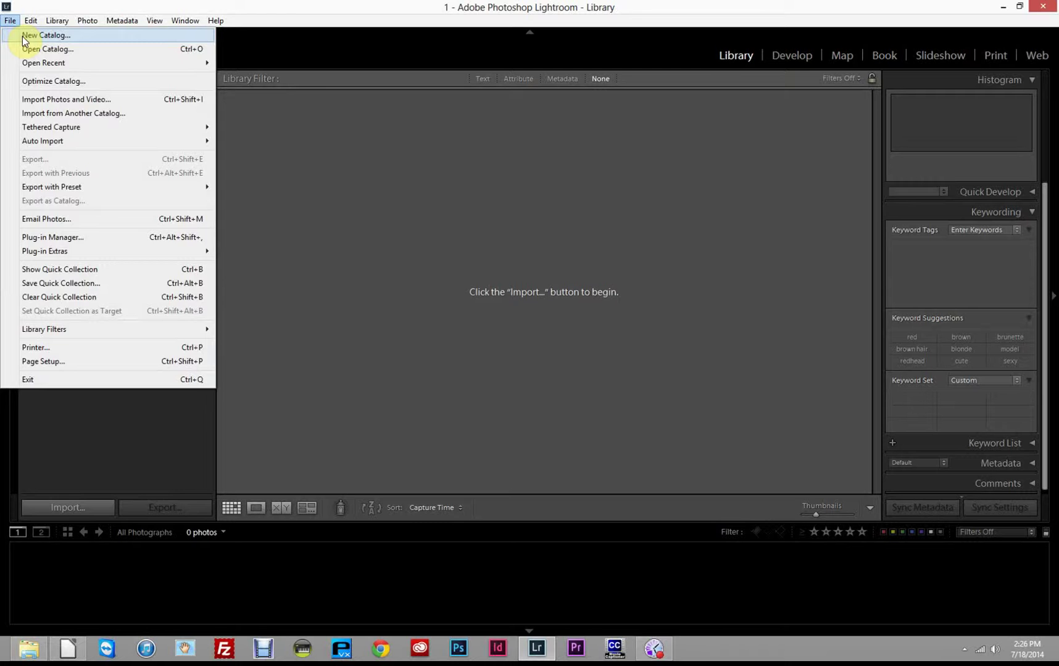
click(23, 36)
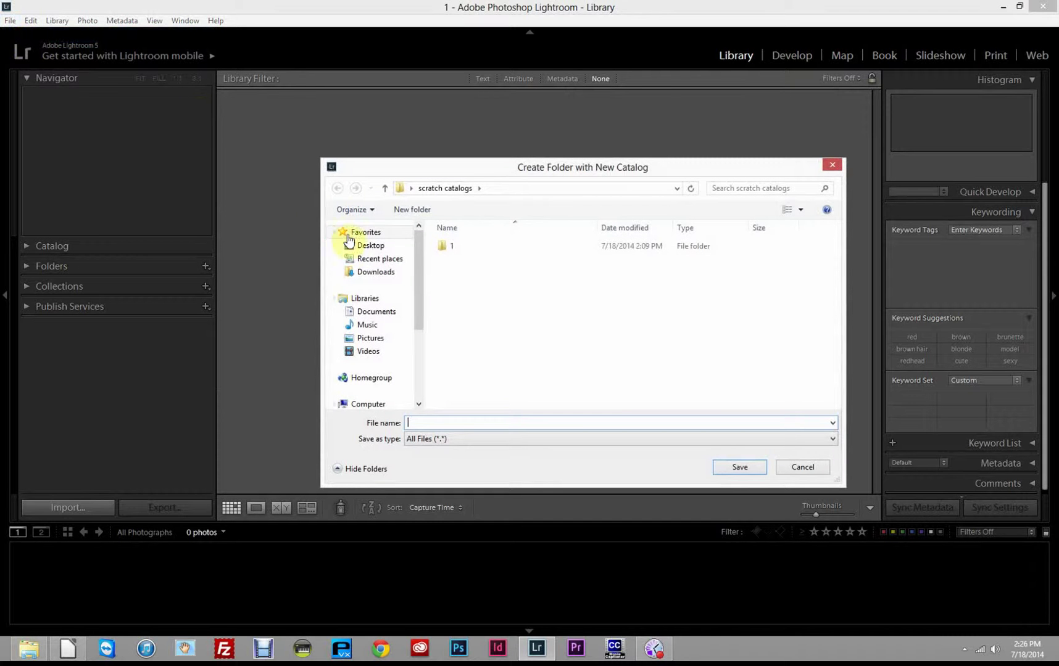
click(370, 245)
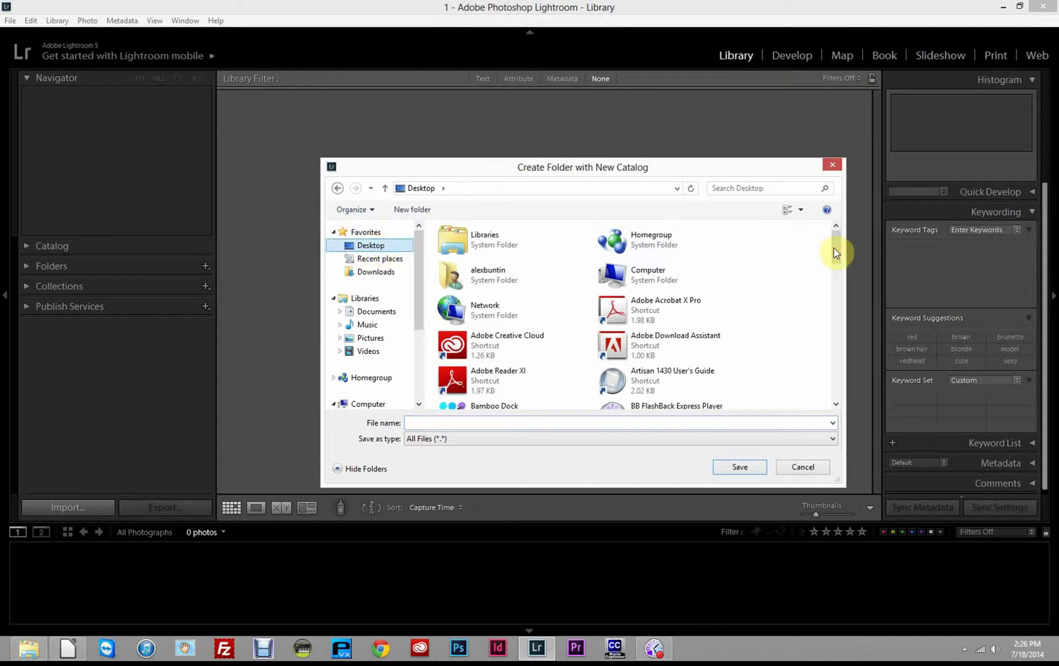
drag(834, 250, 841, 343)
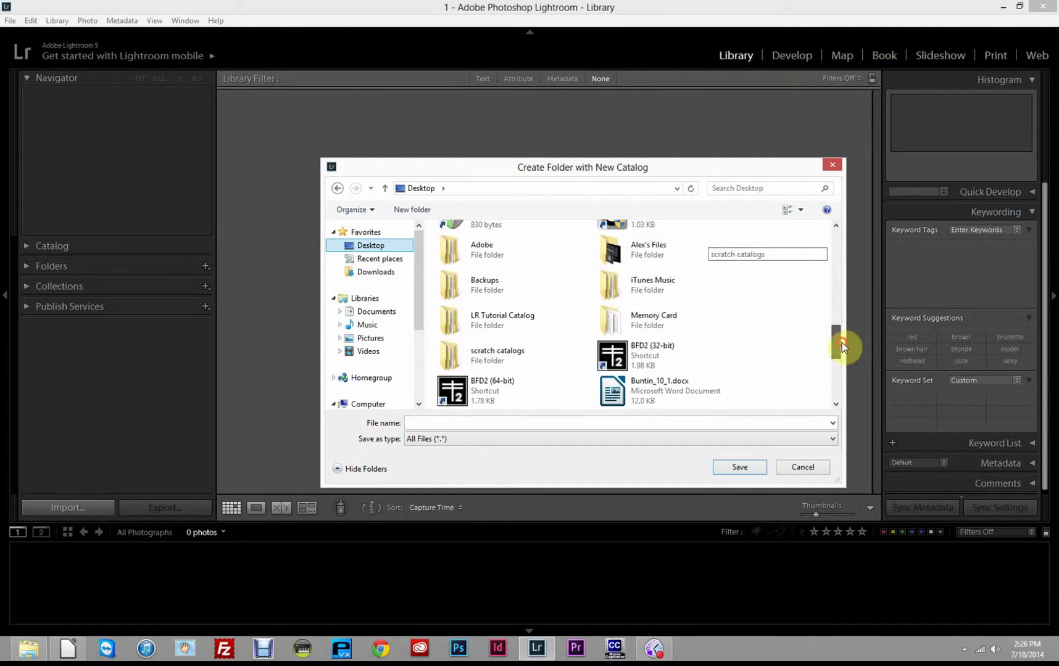
double_click(530, 319)
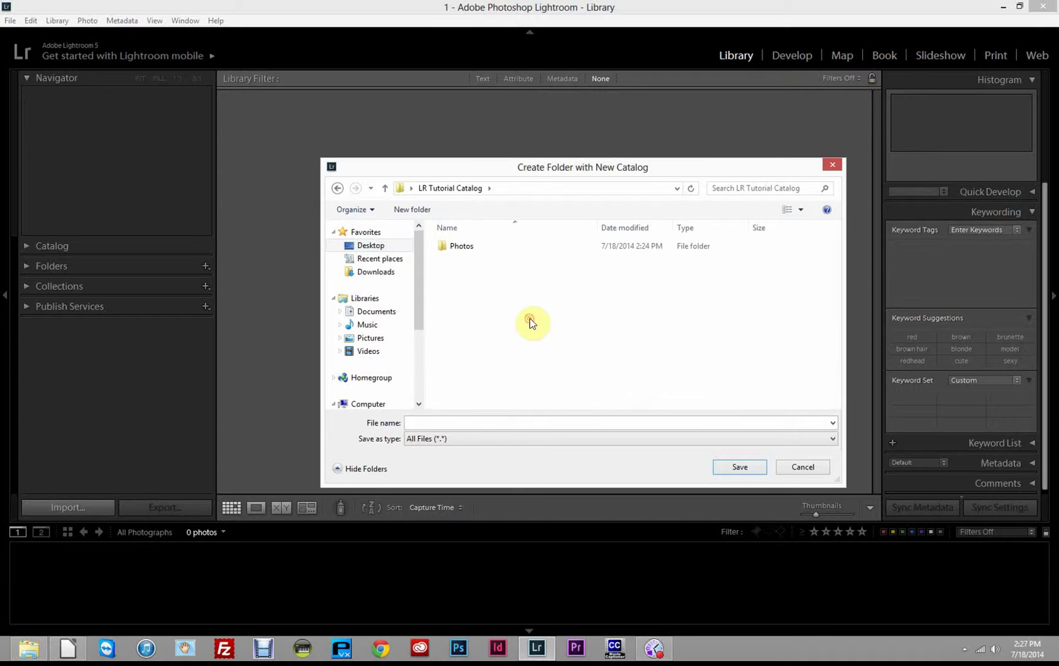
Check the contents of the Photos subfolder and return to the LR Tutorial Catalog folder.
click(453, 247)
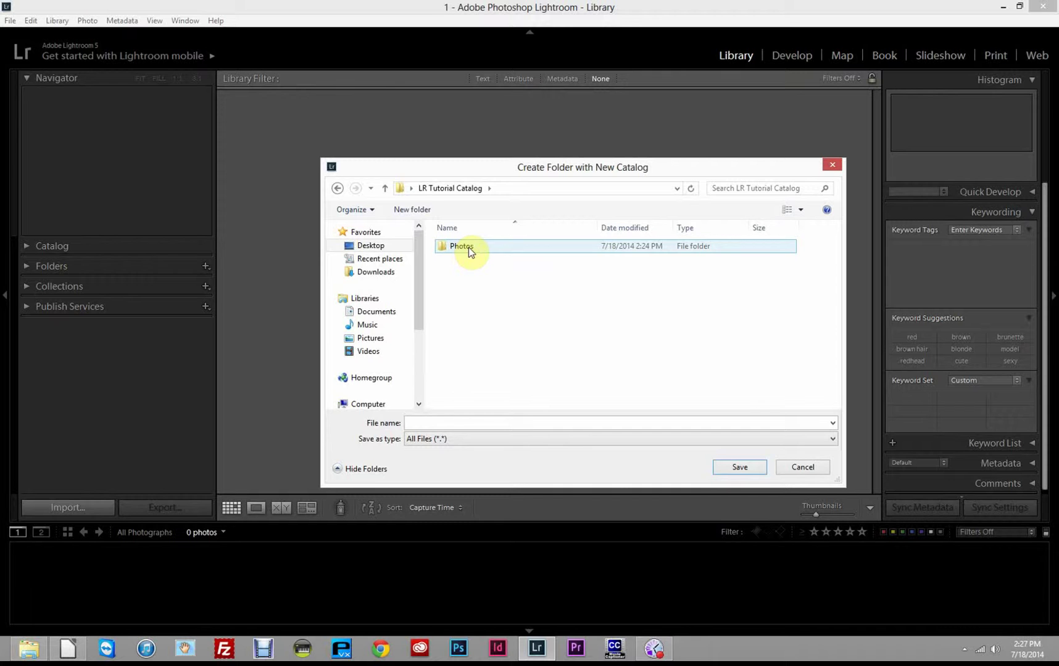
double_click(468, 248)
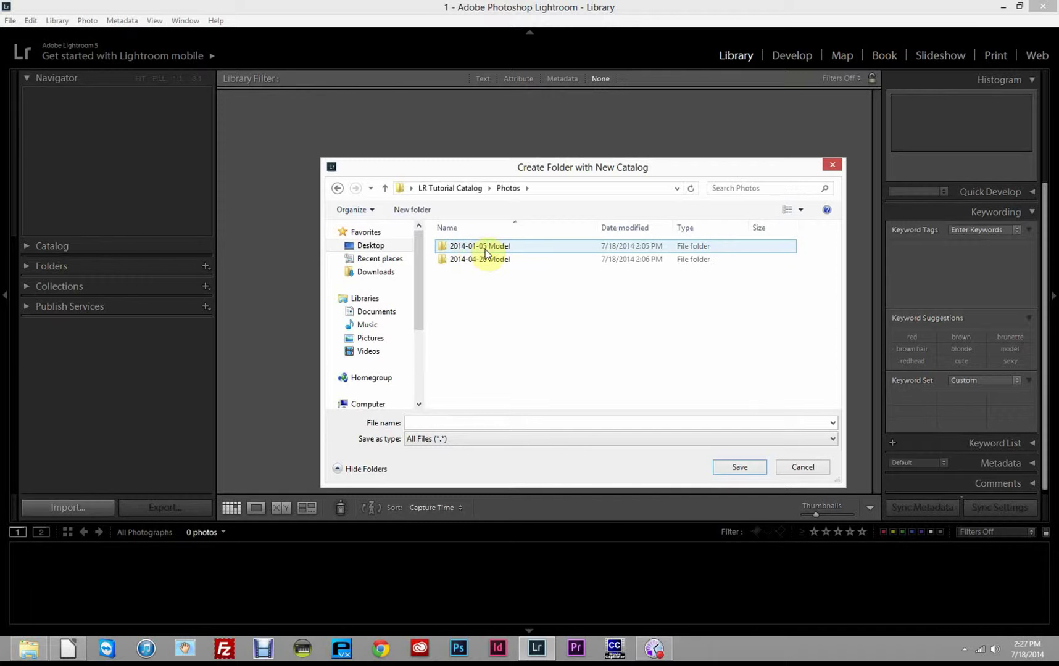
click(386, 190)
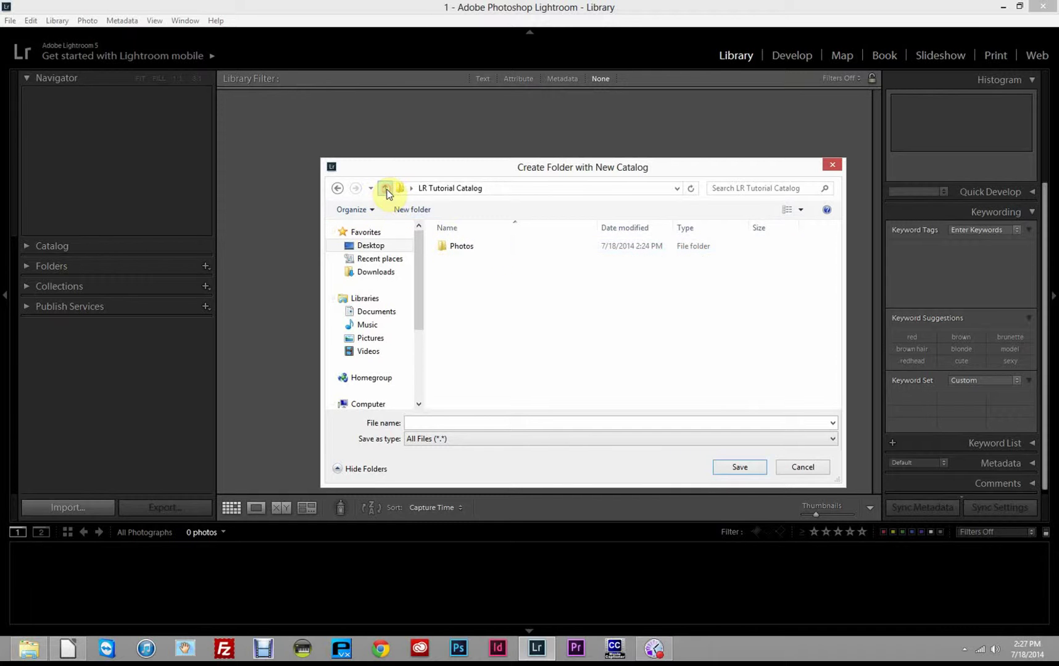
Create a folder named LR Catalogs inside the LR Tutorial Catalog folder.
right_click(483, 268)
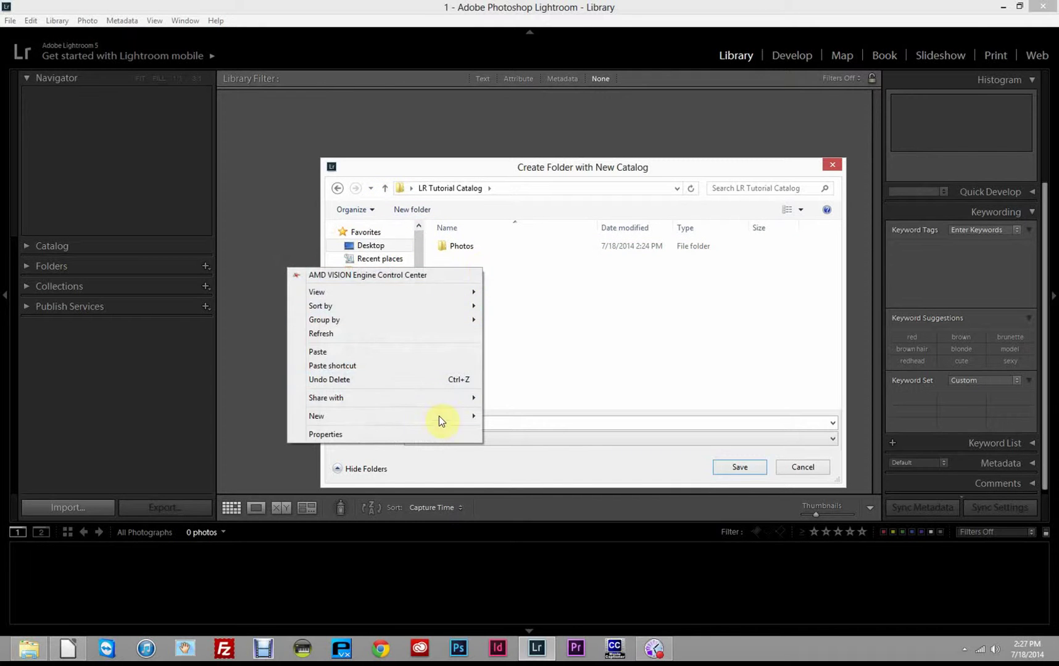
mouse_move(439, 417)
click(258, 420)
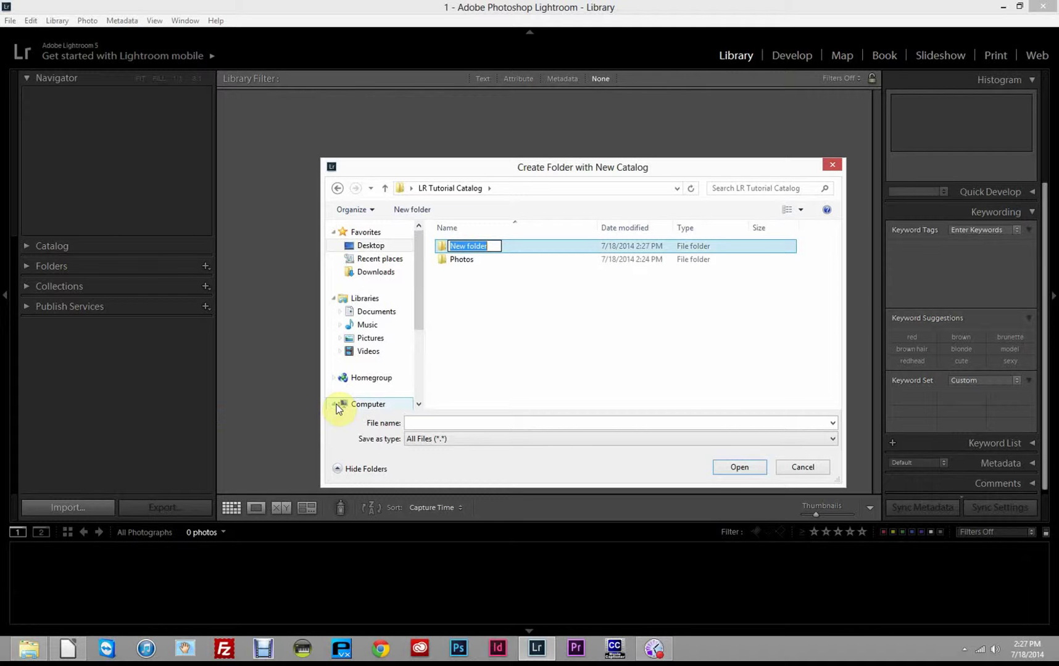
text(LR Catalogs)
key(Return)
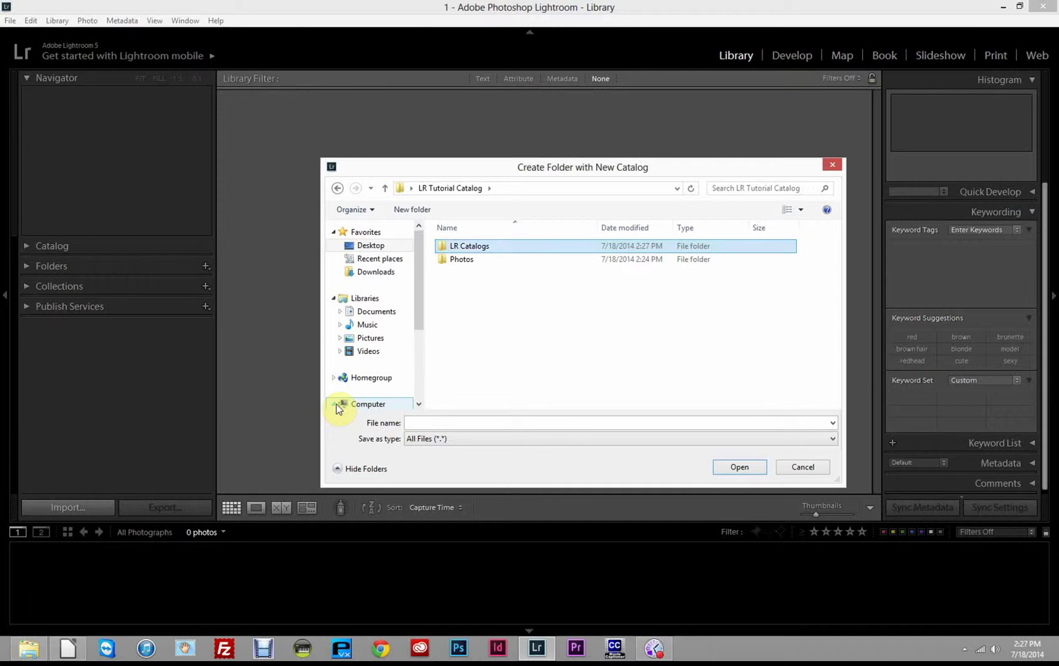
Save the new catalog as AlexCatalog1 inside the LR Catalogs folder.
double_click(476, 248)
click(486, 423)
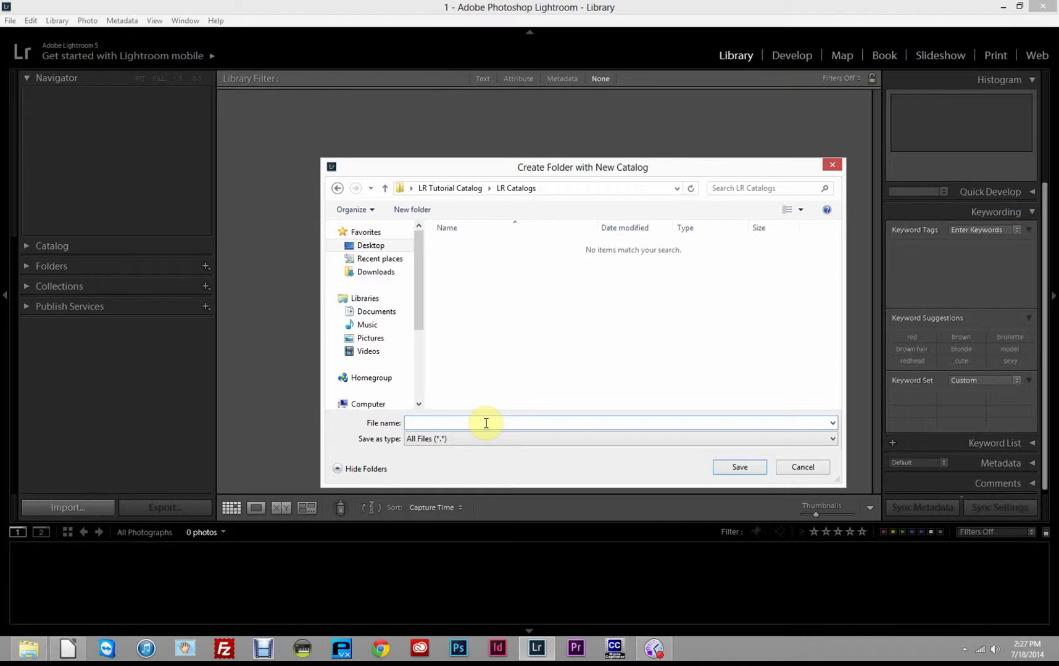
text(AlexCatalog1)
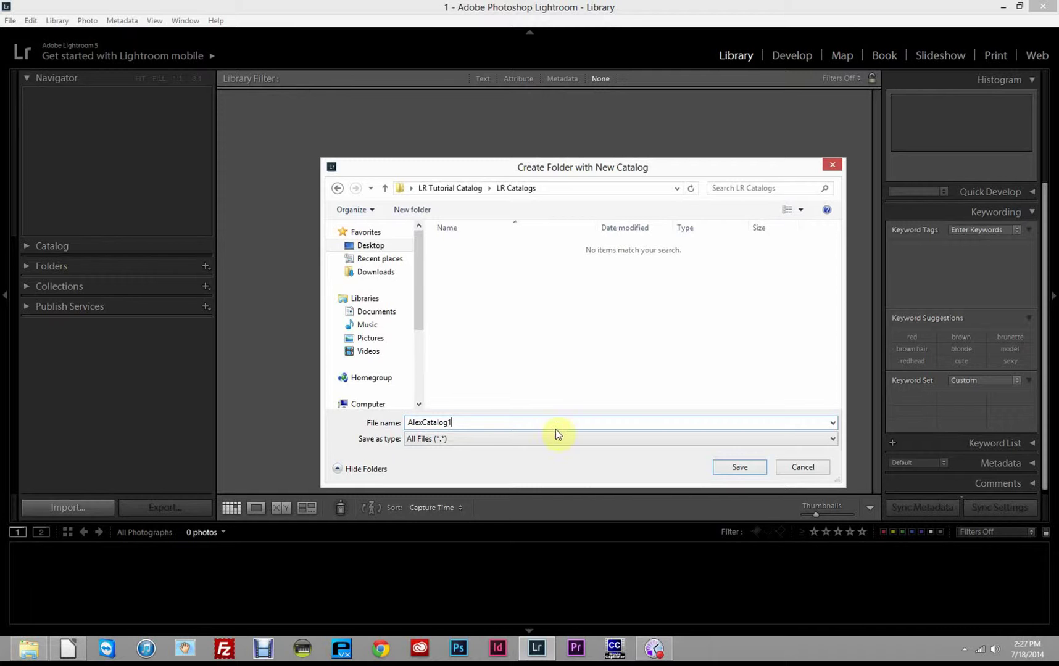
click(727, 466)
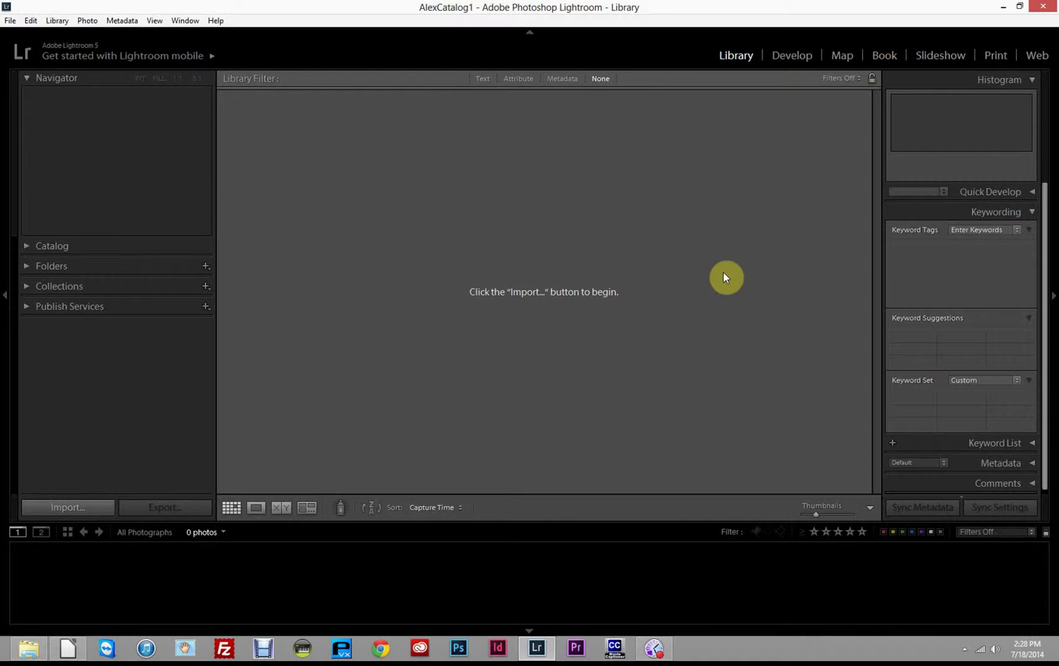
Minimize Lightroom and open the Photos folder inside the desktop's LR Tutorial Catalog folder in File Explorer.
click(1003, 7)
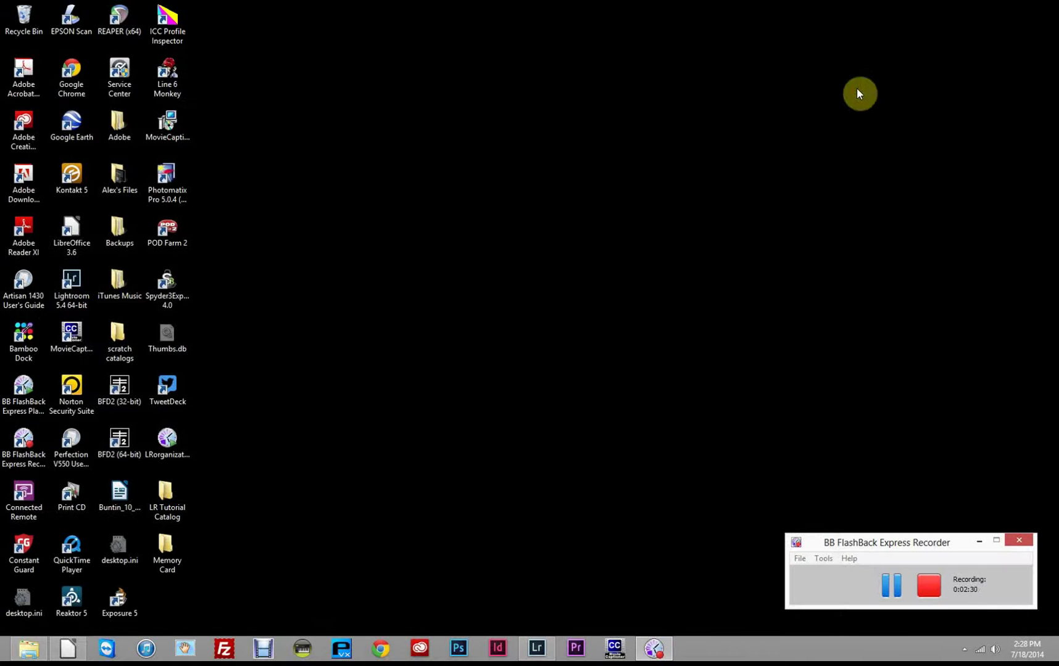
double_click(168, 492)
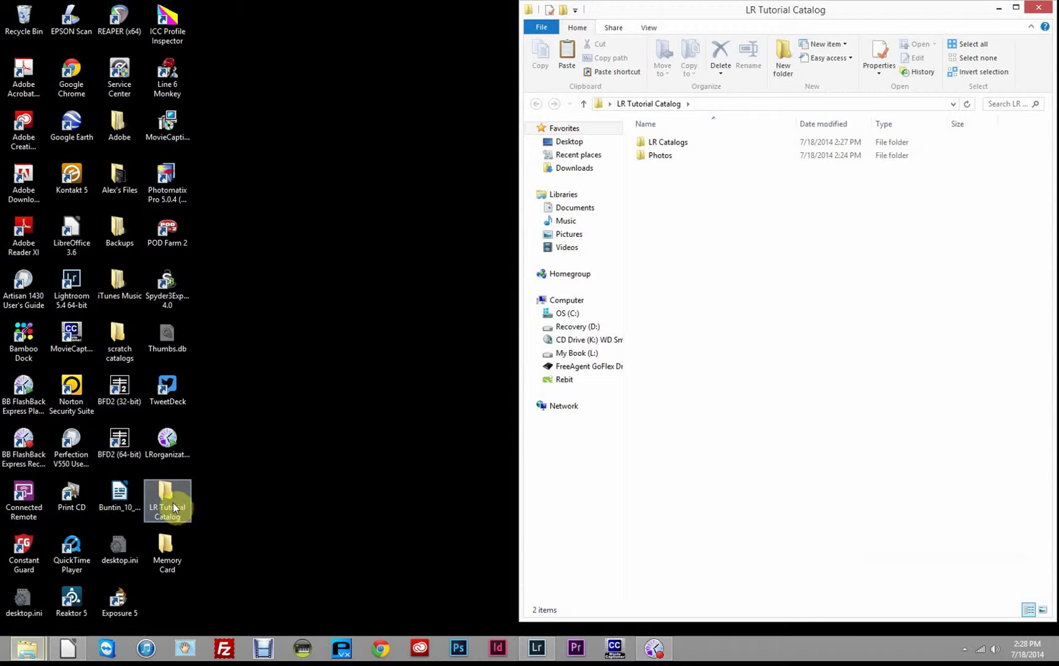
click(671, 158)
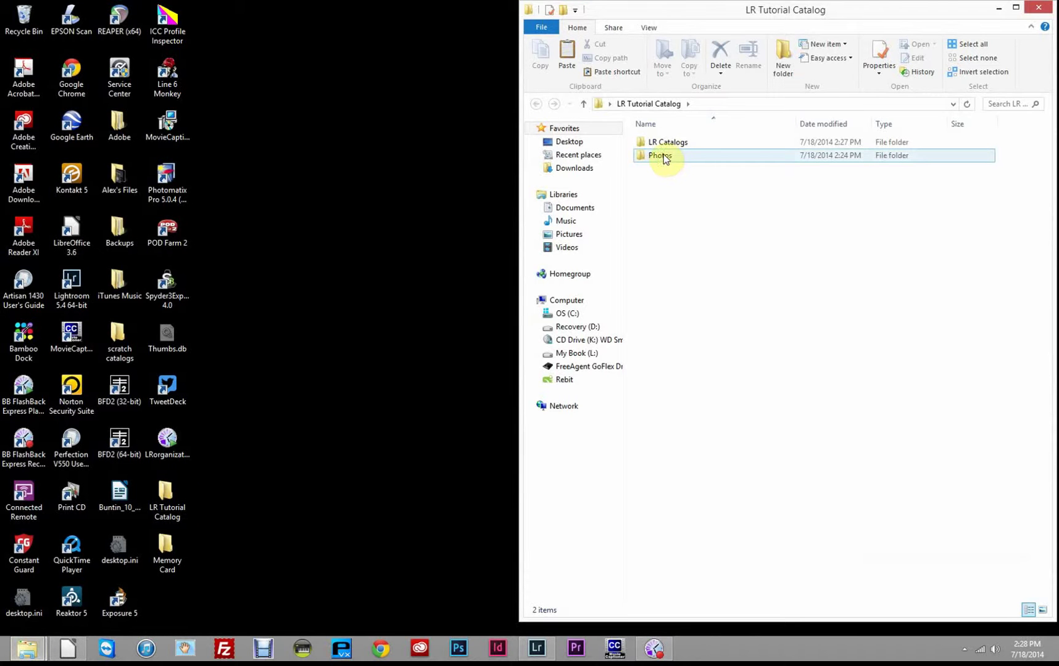
click(662, 158)
double_click(663, 158)
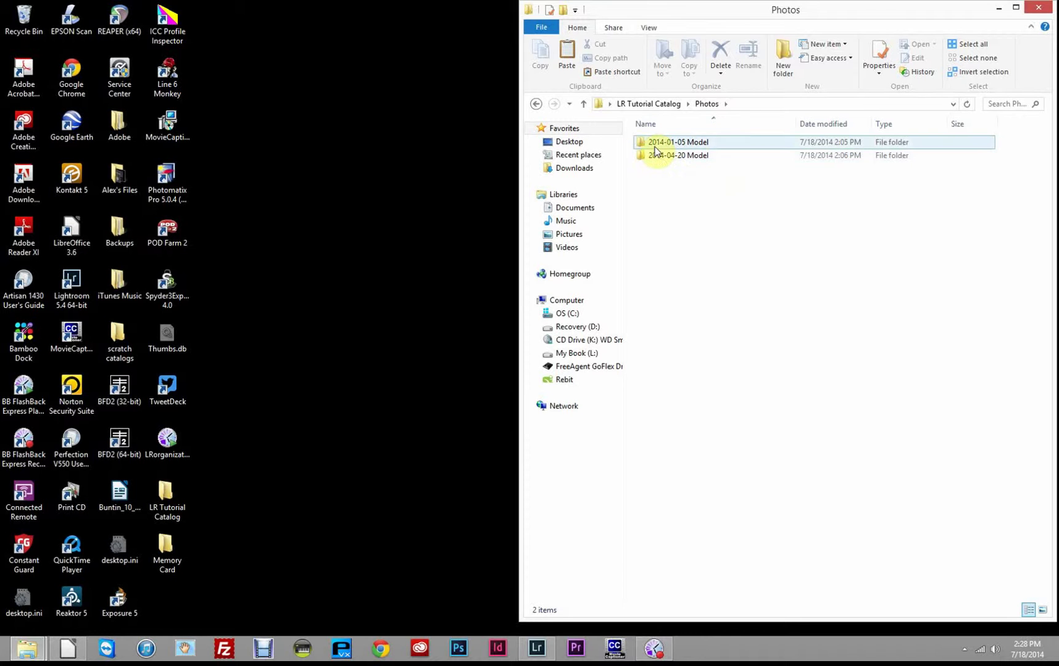
Examine the contents of the 2014-01-05 Model and 2014-04-20 Model folders and return to Photos.
click(688, 142)
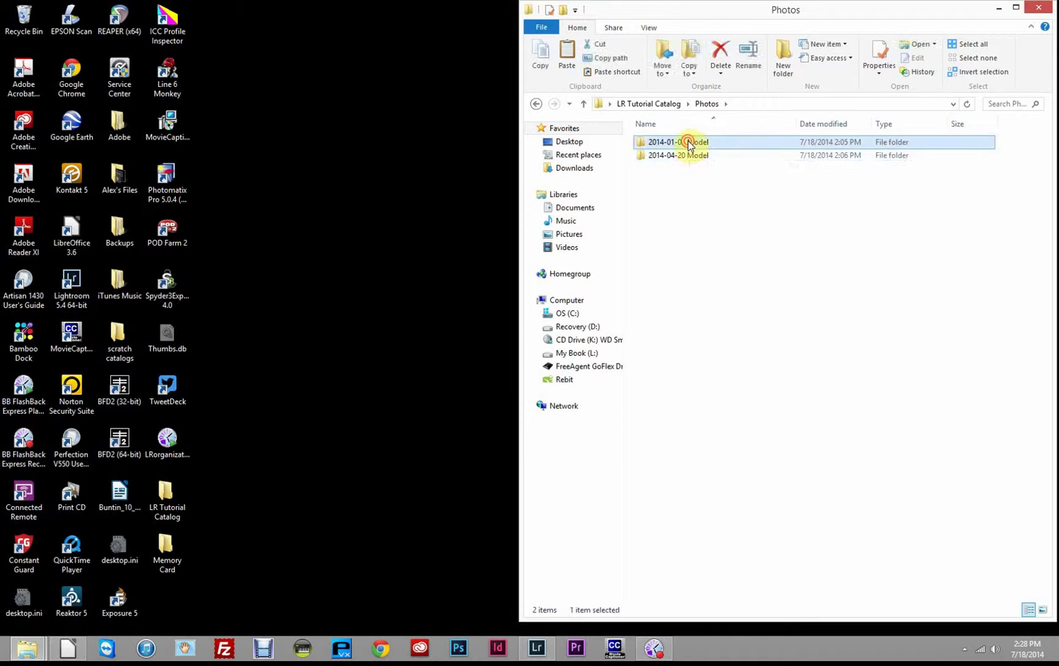
double_click(688, 142)
click(535, 104)
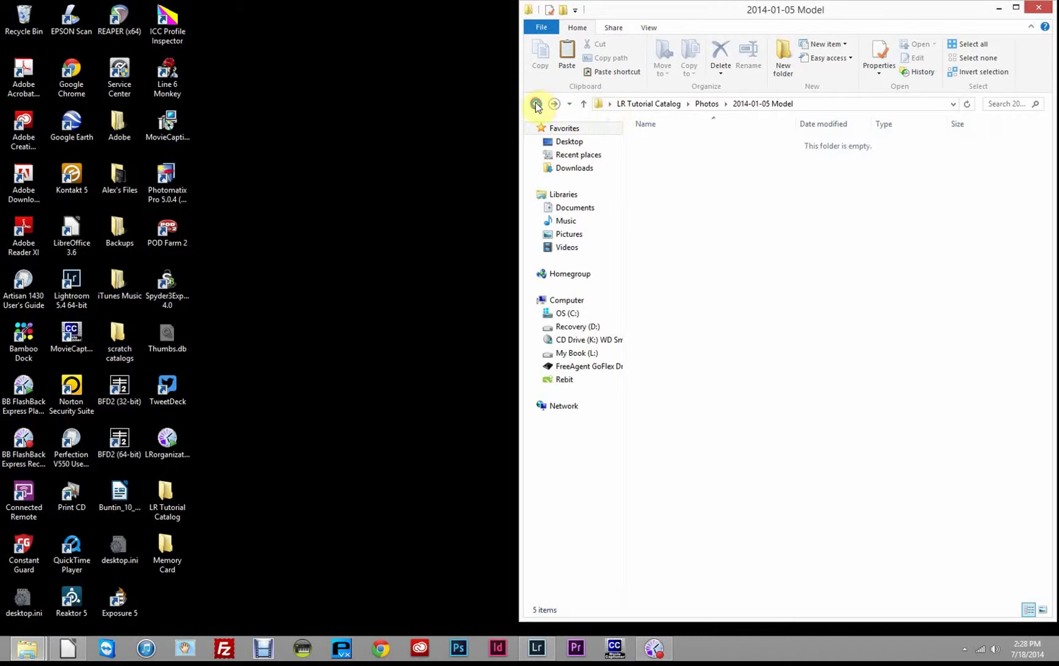
click(679, 155)
double_click(679, 156)
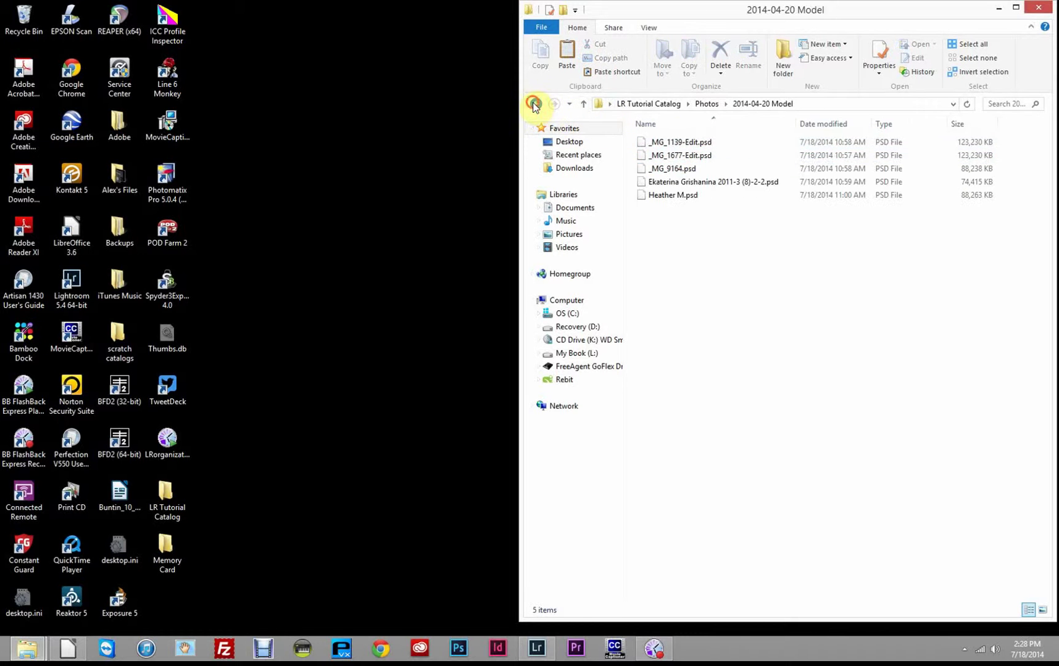
click(534, 105)
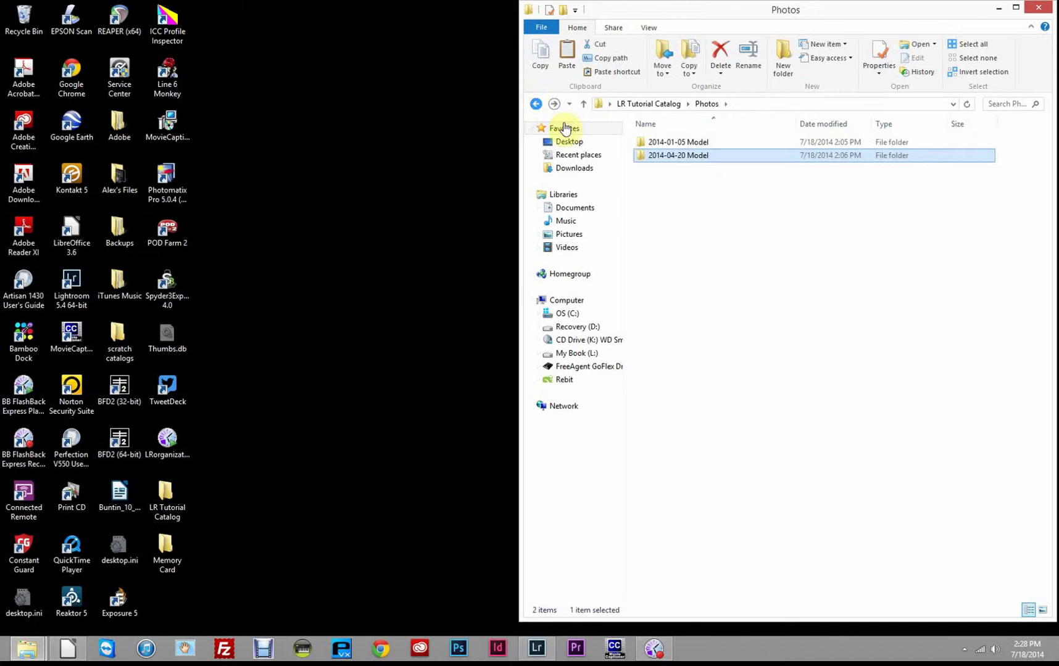
Open the desktop's Memory Card folder and narrow its window so it sits beside the Photos window.
click(691, 179)
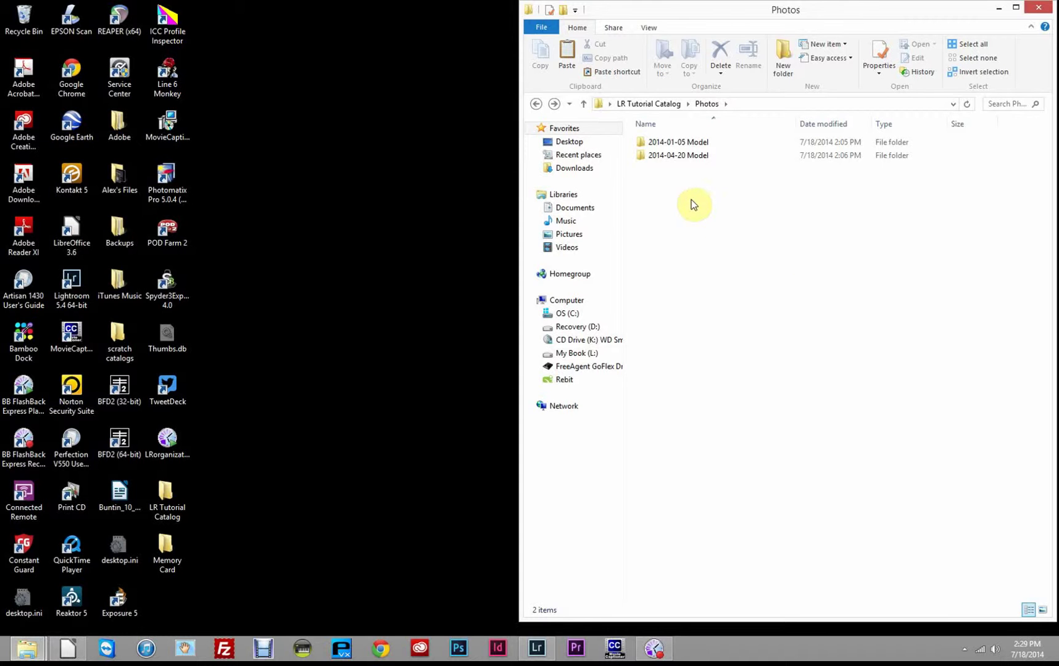
double_click(171, 560)
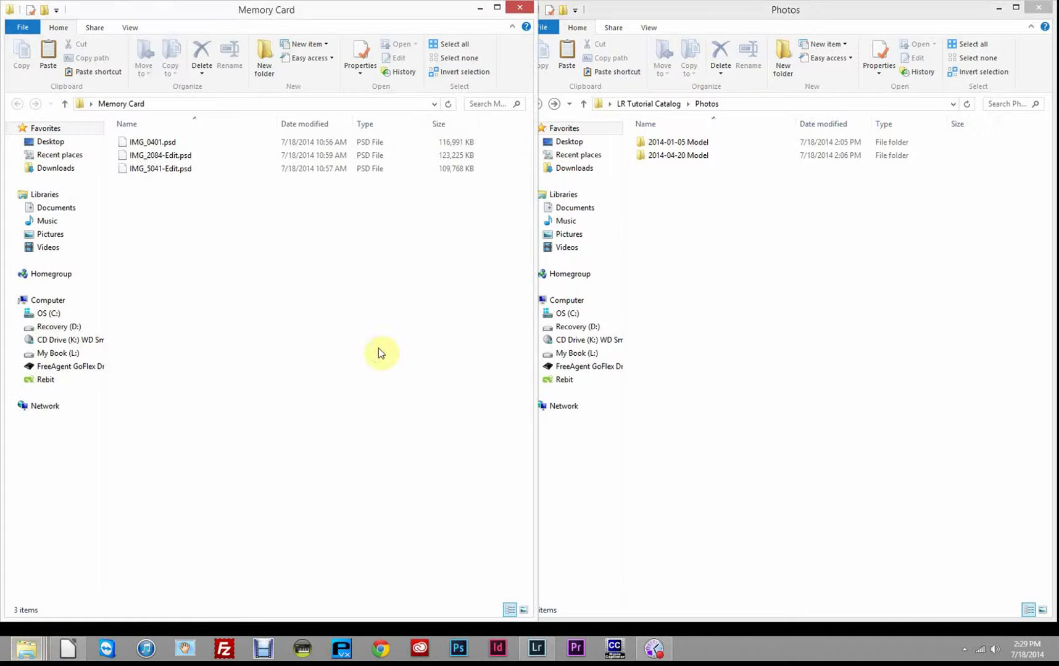
drag(536, 225, 491, 222)
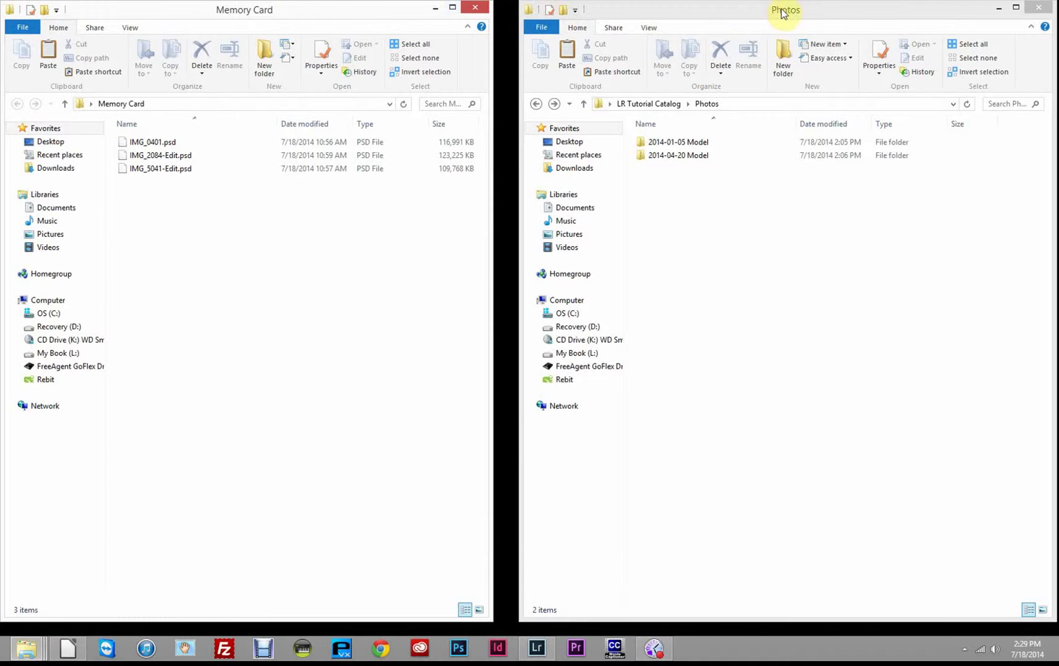
Create a folder named 2014-07-18 Model inside Photos and open it.
right_click(775, 220)
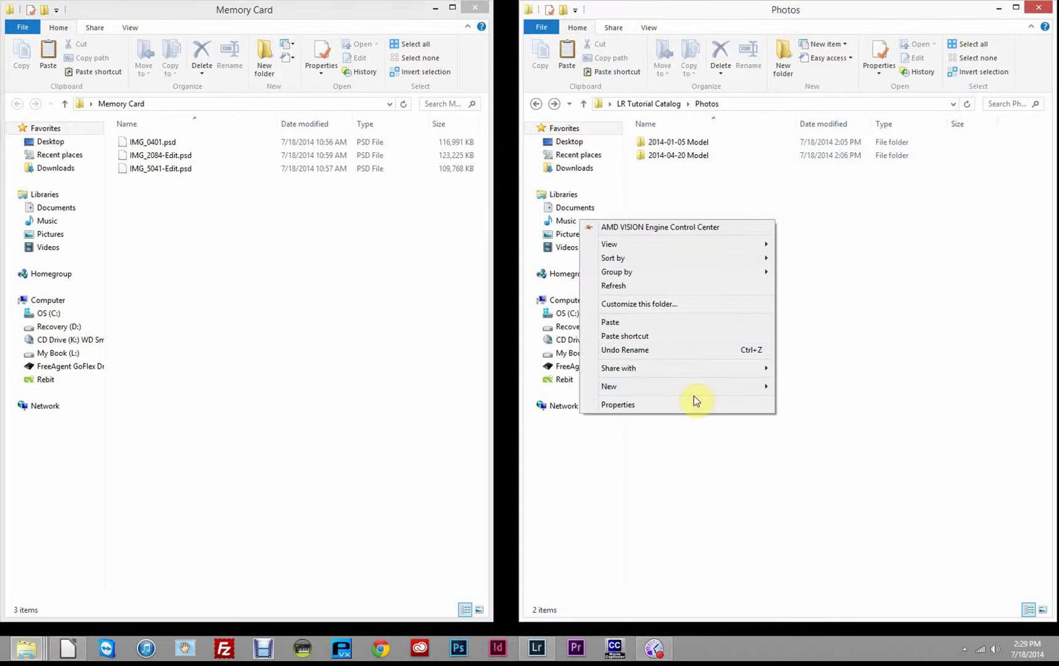
mouse_move(692, 389)
click(562, 389)
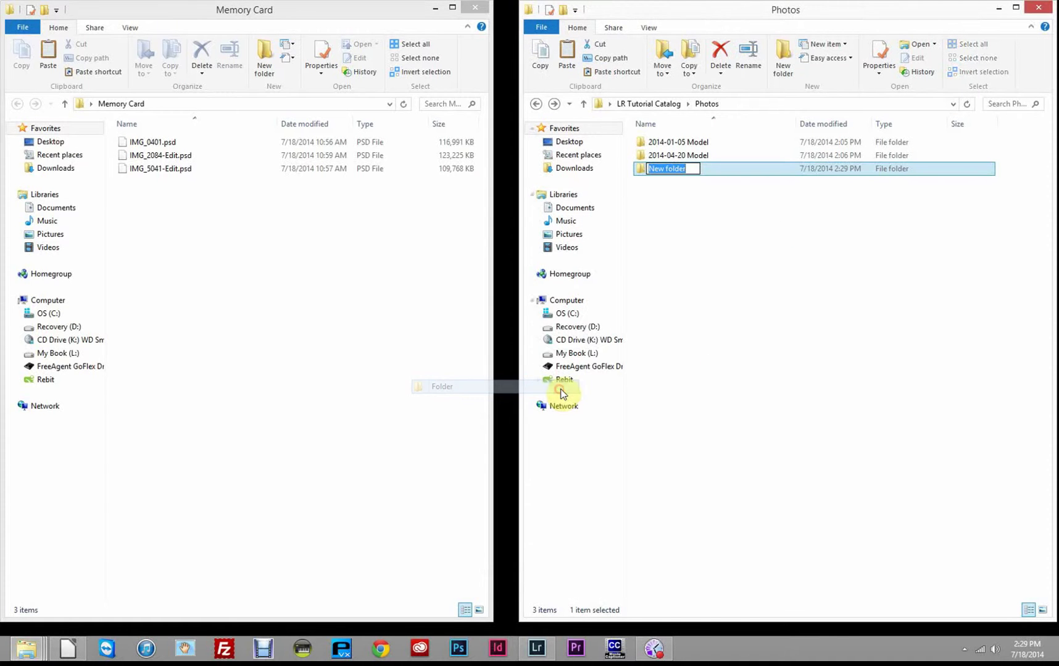
text(2014-07)
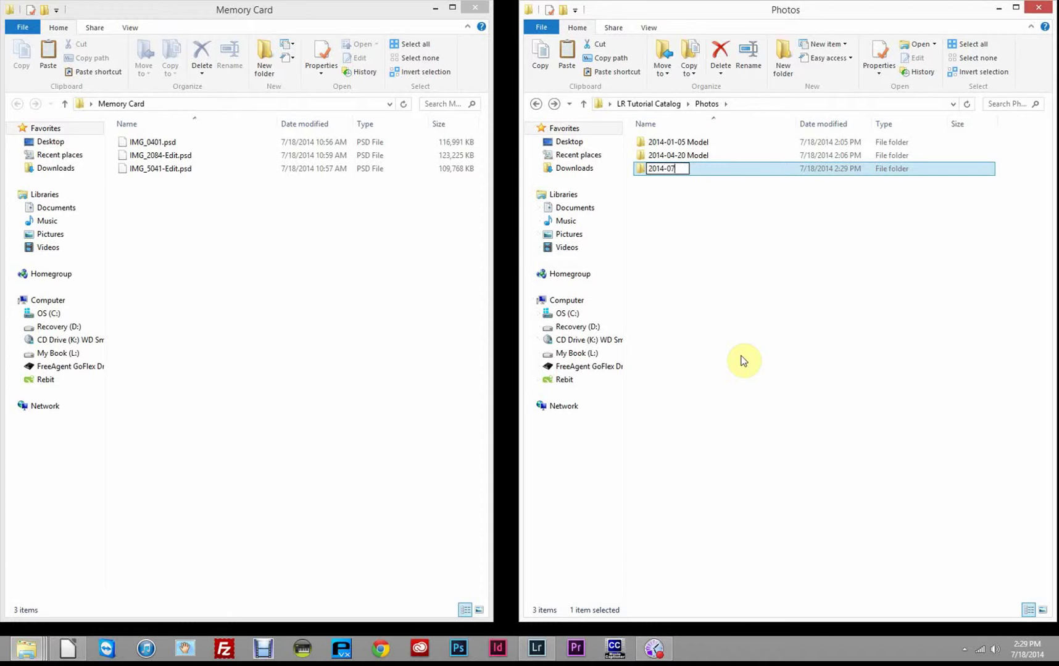
text(-18 Mode)
key(BackSpace)
click(697, 229)
click(695, 171)
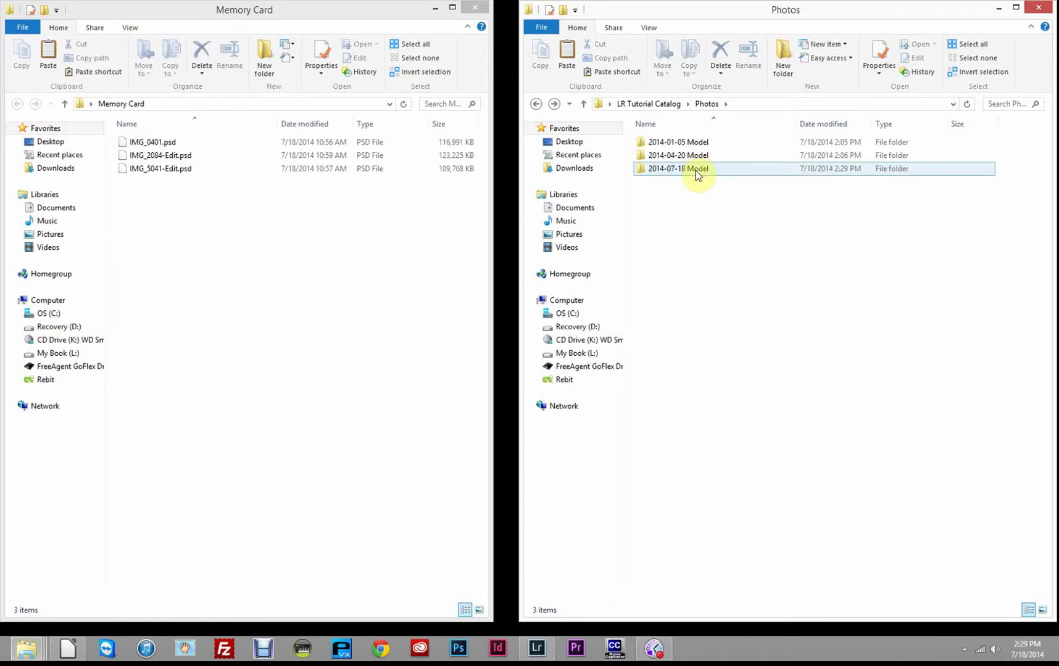
double_click(696, 172)
Move the three PSD files from Memory Card into the 2014-07-18 Model folder and back to Memory Card.
click(156, 142)
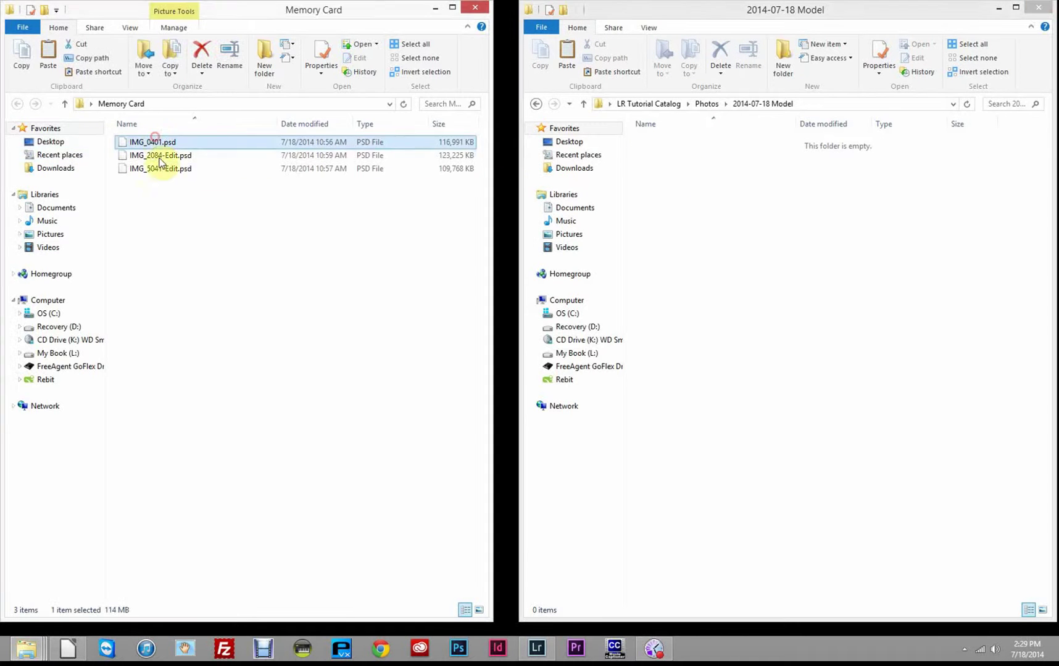
shift+click(164, 170)
drag(170, 145, 771, 292)
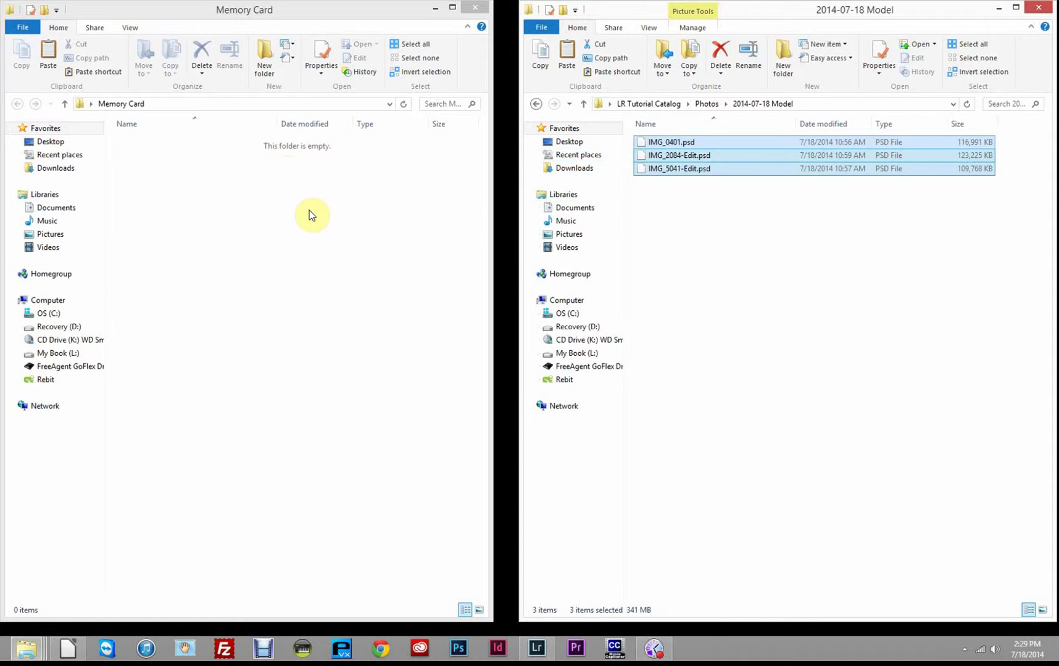
drag(667, 169, 272, 196)
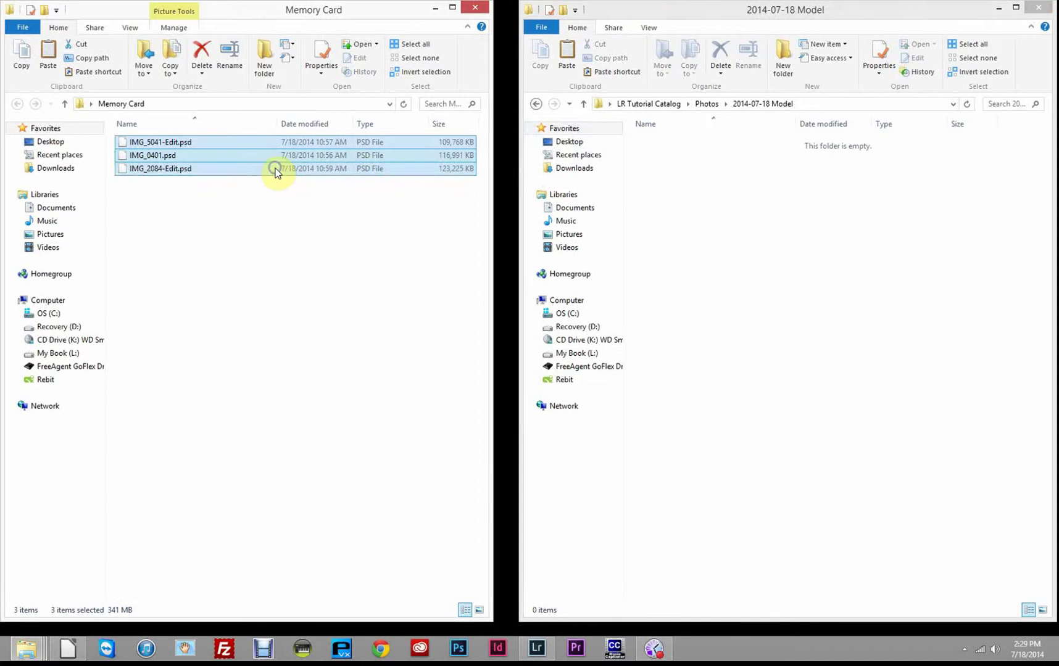
Copy the three selected PSD files from Memory Card into the 2014-07-18 Model folder.
right_click(274, 168)
click(252, 258)
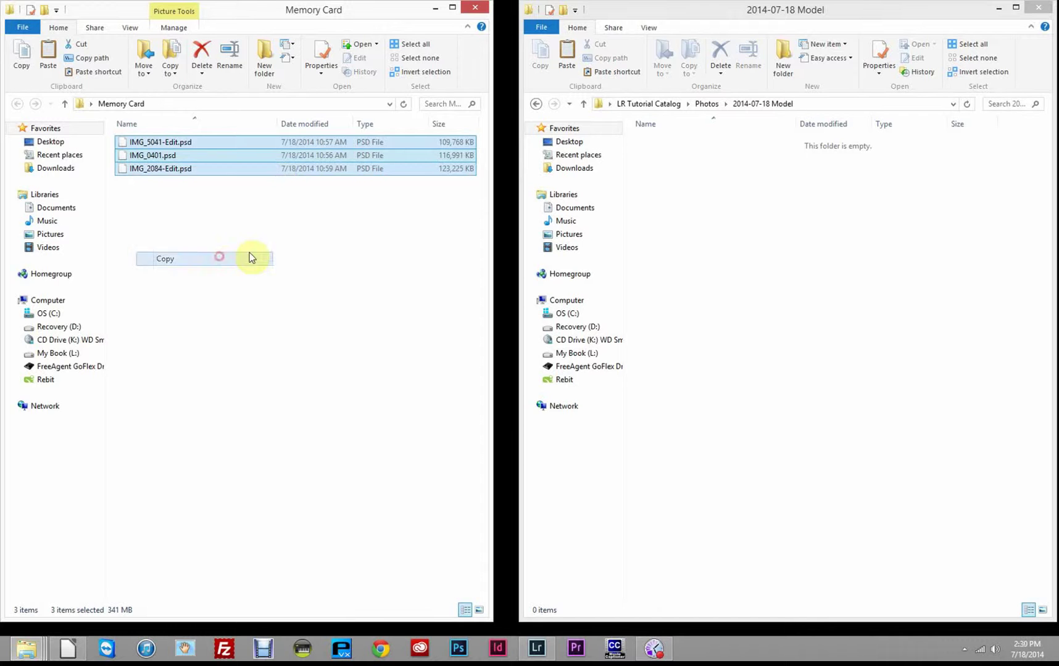
click(759, 222)
key(ctrl+v)
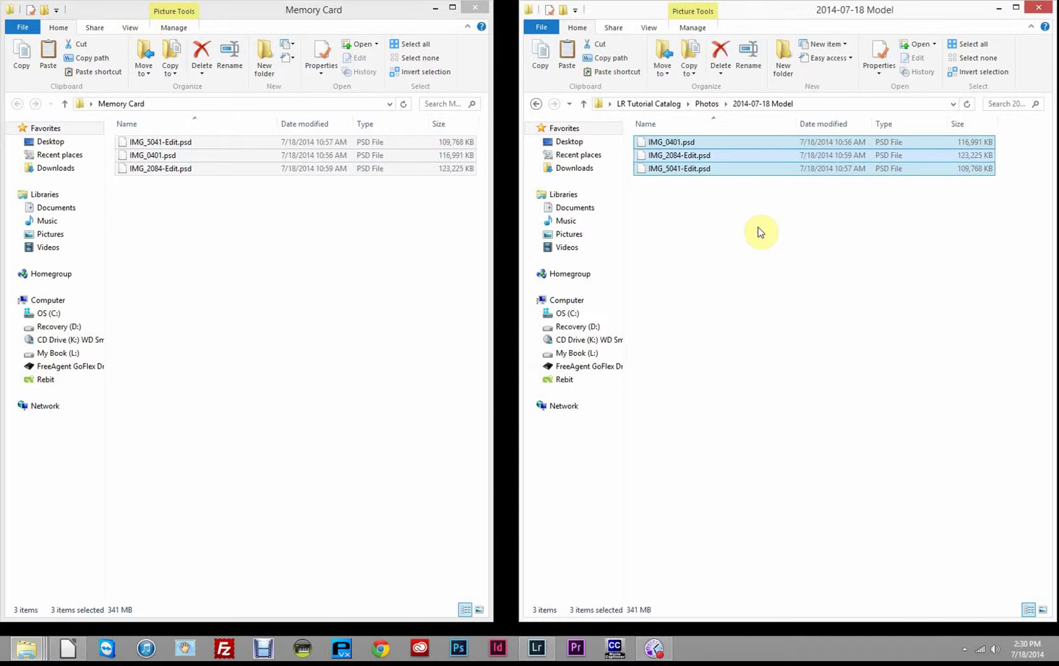
click(809, 226)
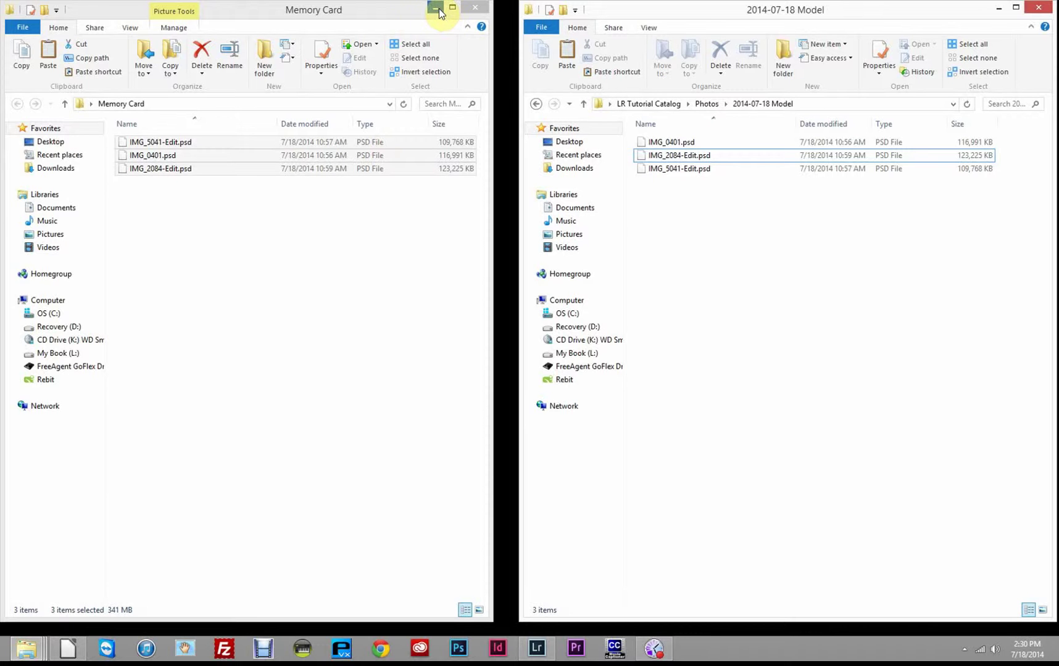
Close the Memory Card and 2014-07-18 Model folder windows and switch to Lightroom.
click(476, 9)
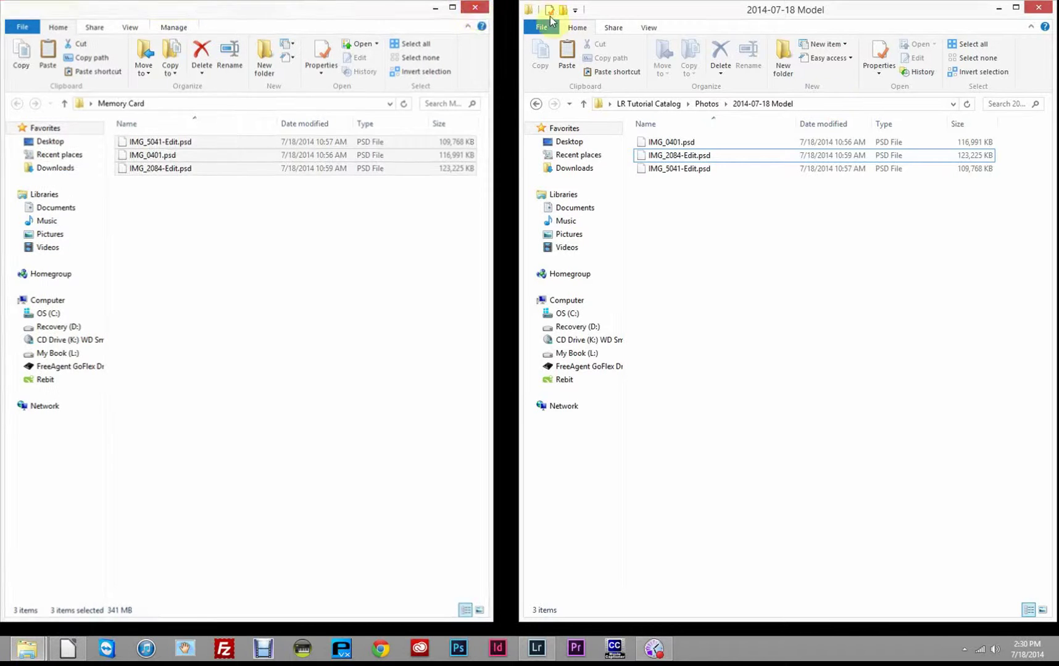
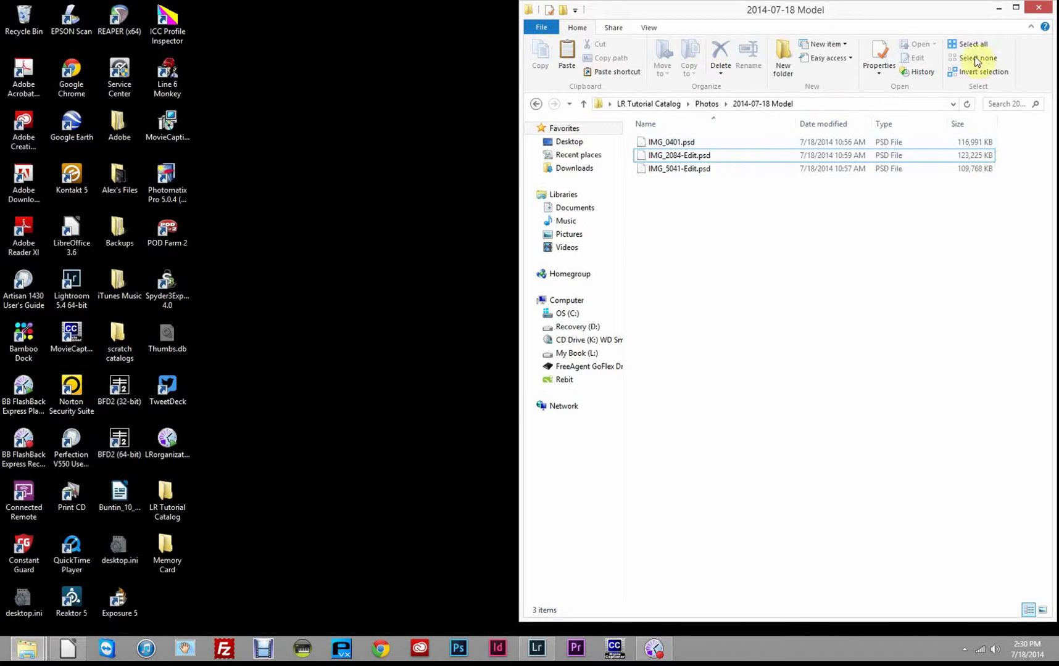
click(1037, 9)
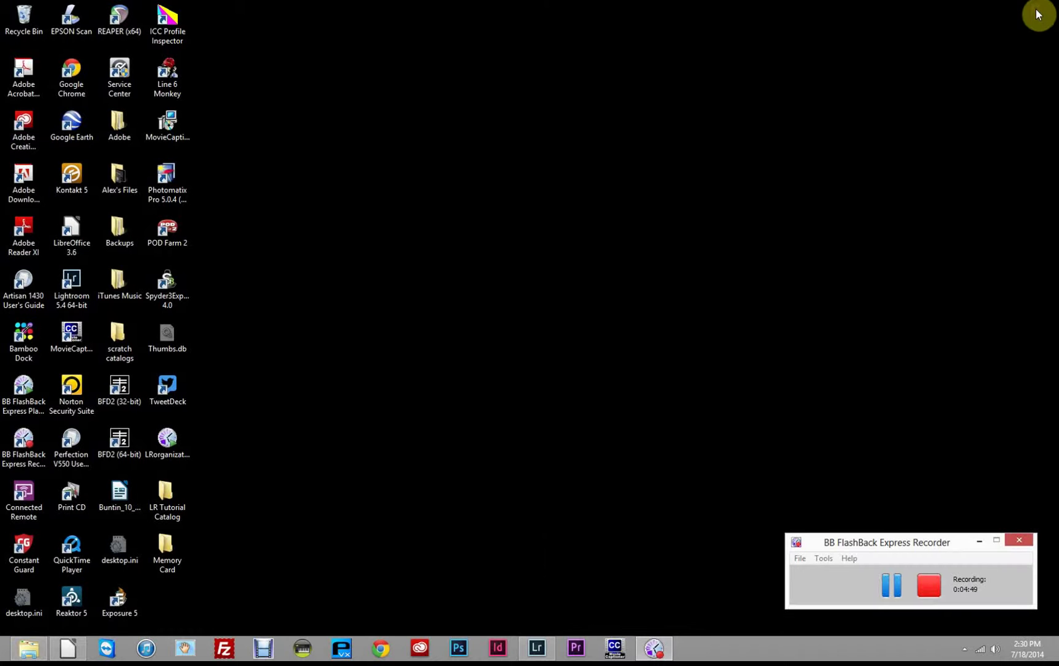
click(538, 653)
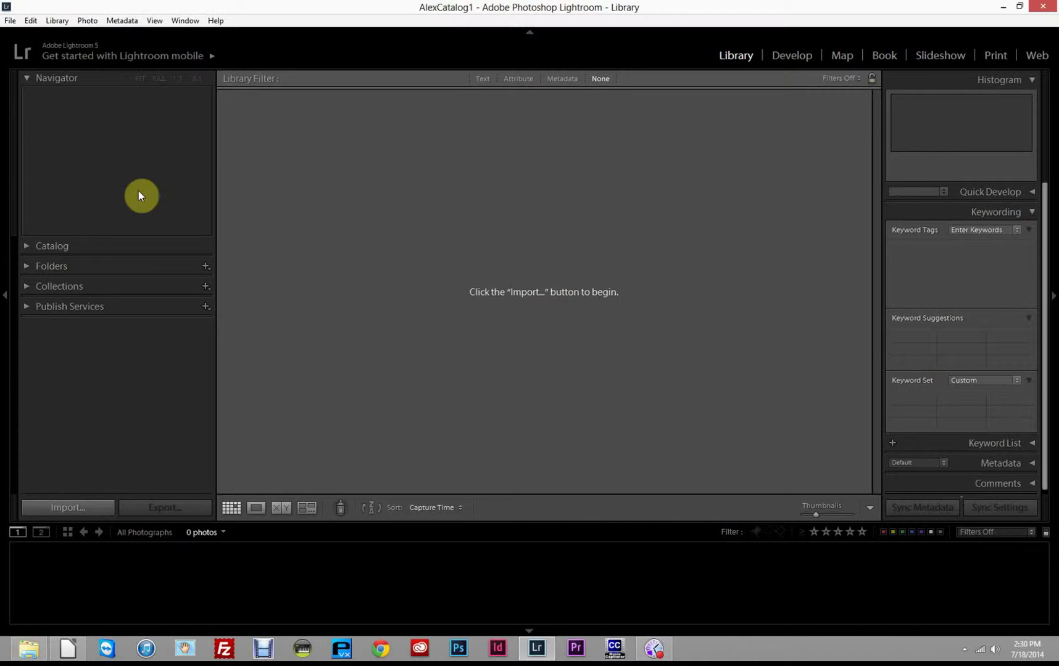
Start a photo import and choose the LR Tutorial Catalog folder on the C: drive user's Desktop as the source.
click(90, 511)
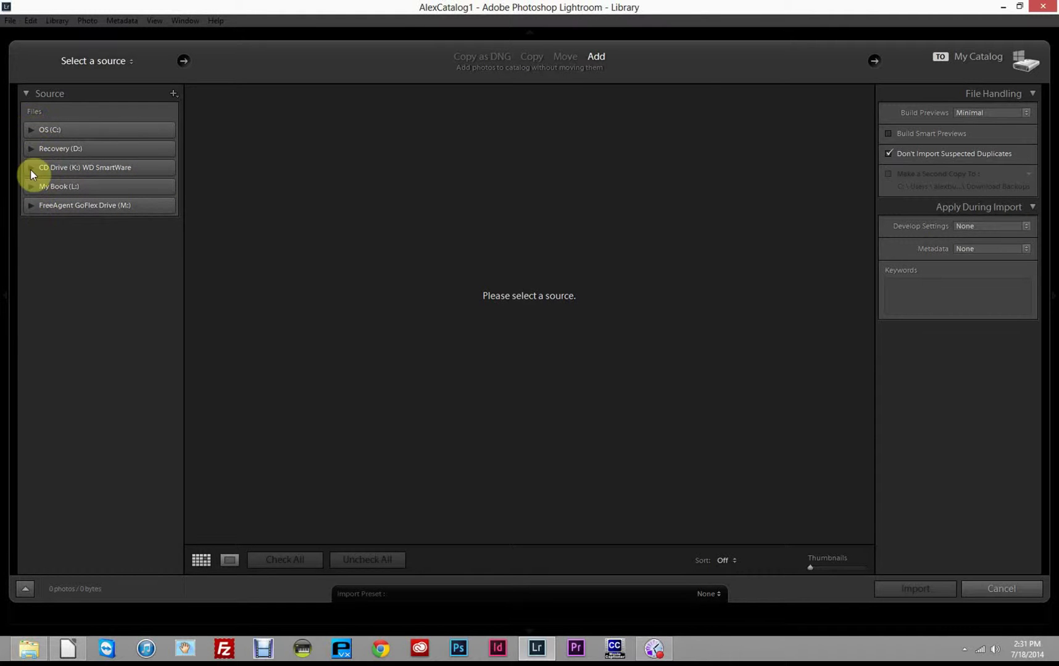
click(30, 130)
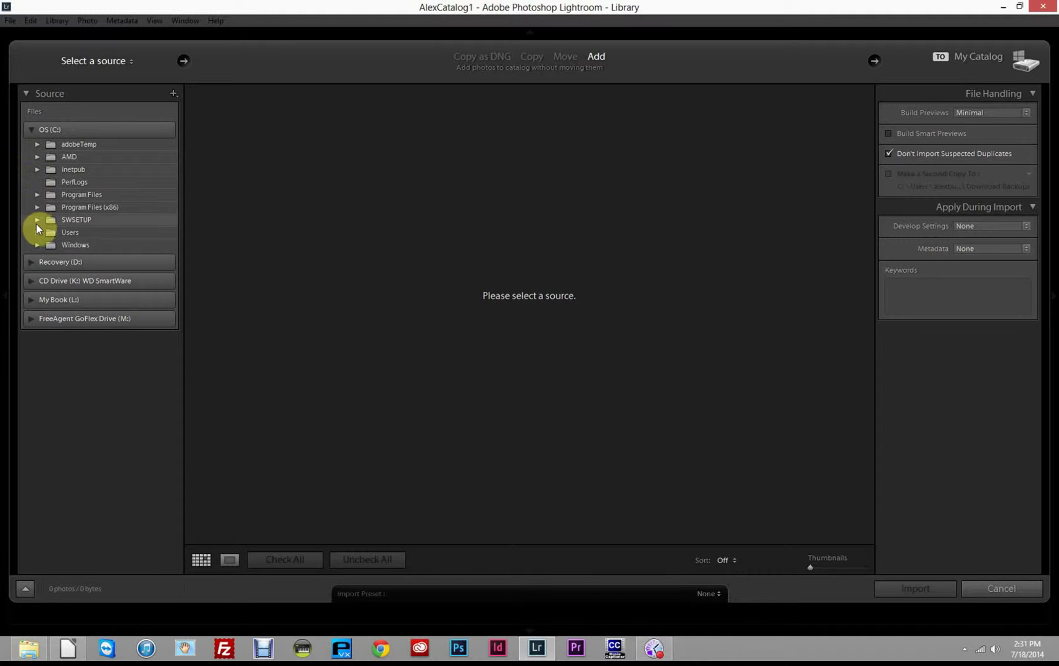
click(37, 232)
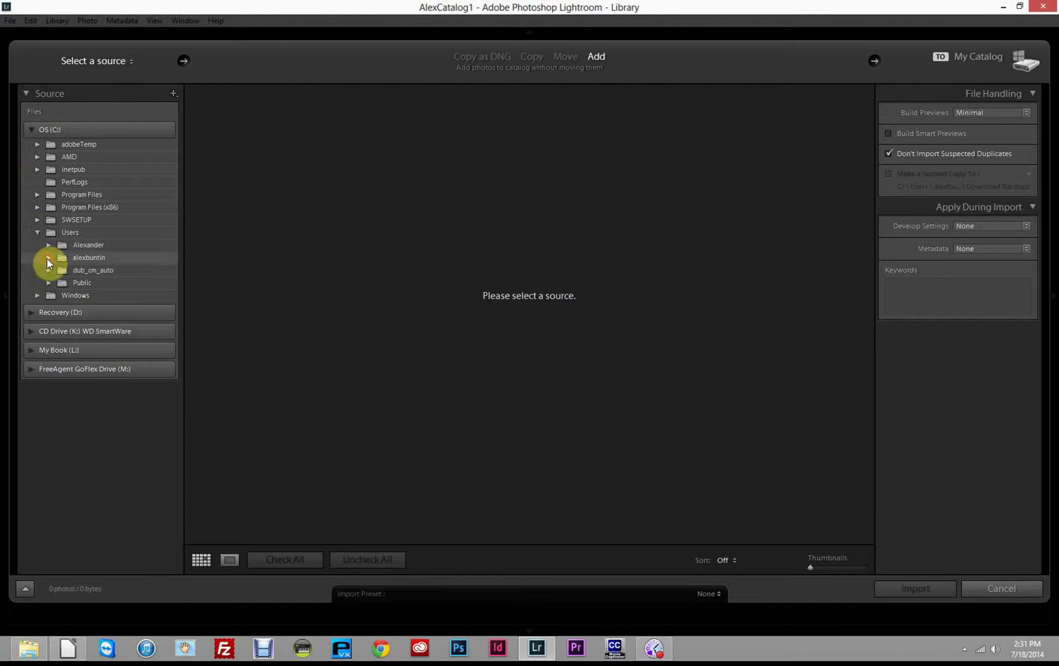
click(48, 258)
click(60, 333)
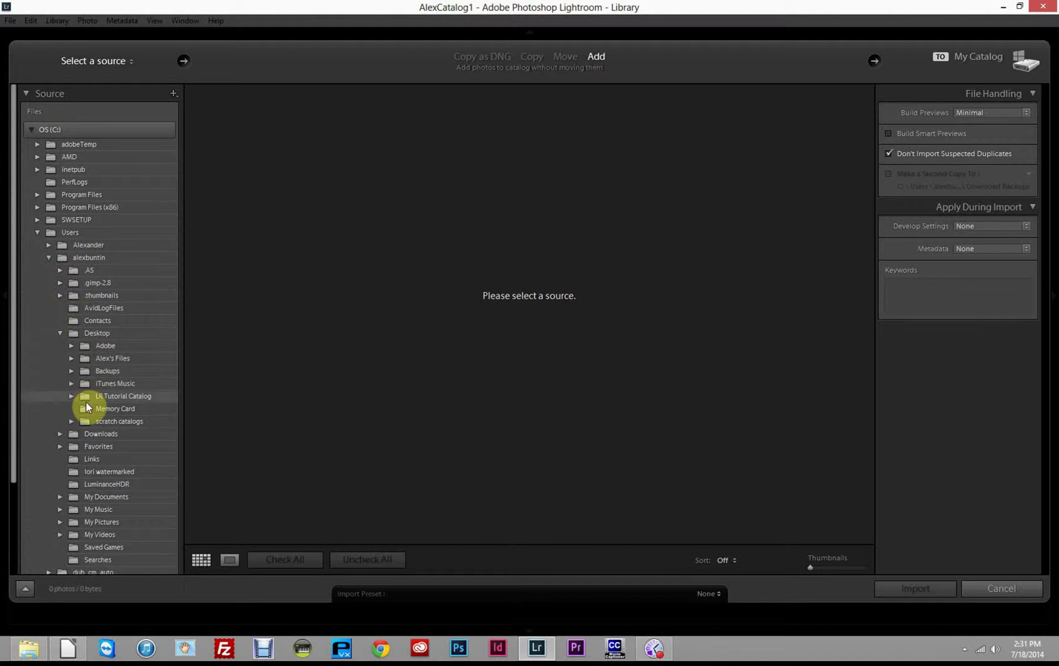
click(119, 397)
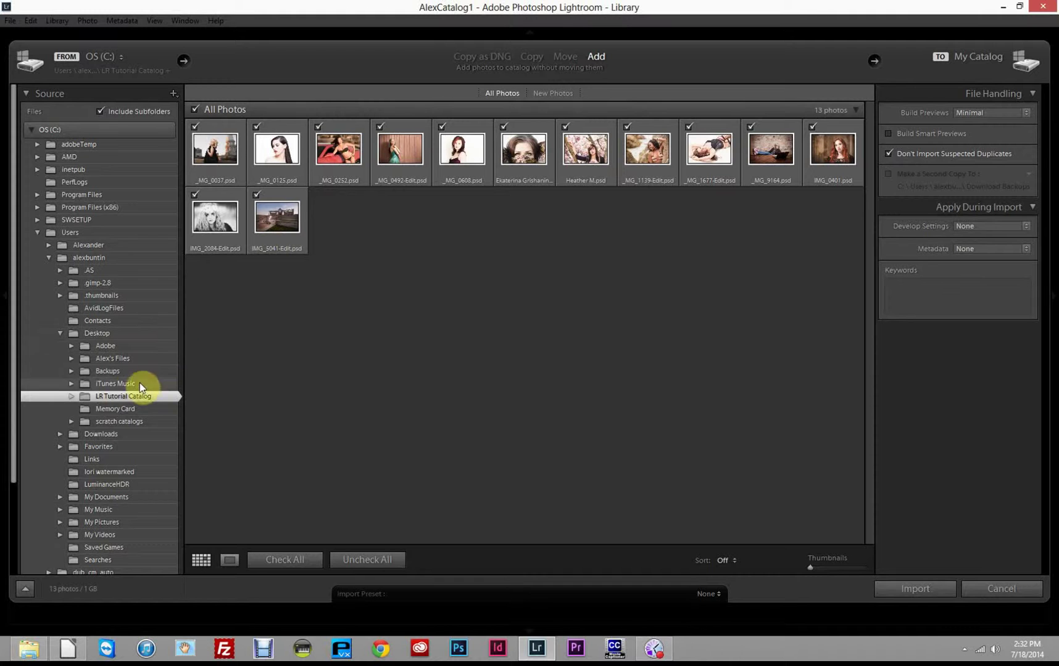
Expand LR Tutorial Catalog down to its Photos subfolders and show only the 2014-07-18 Model photos for import.
click(73, 396)
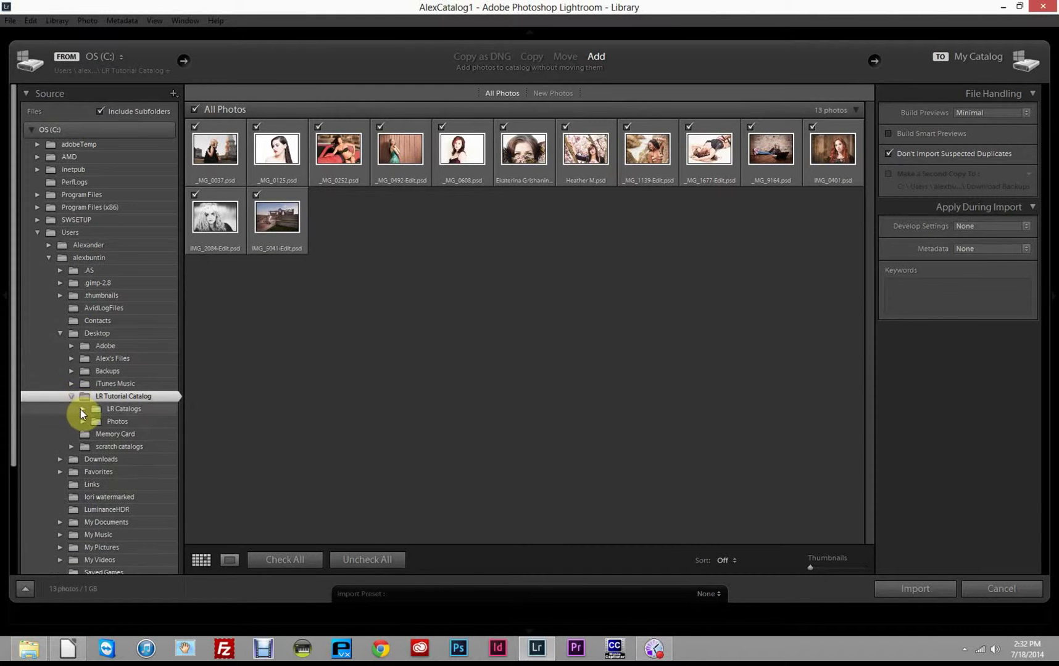
click(83, 422)
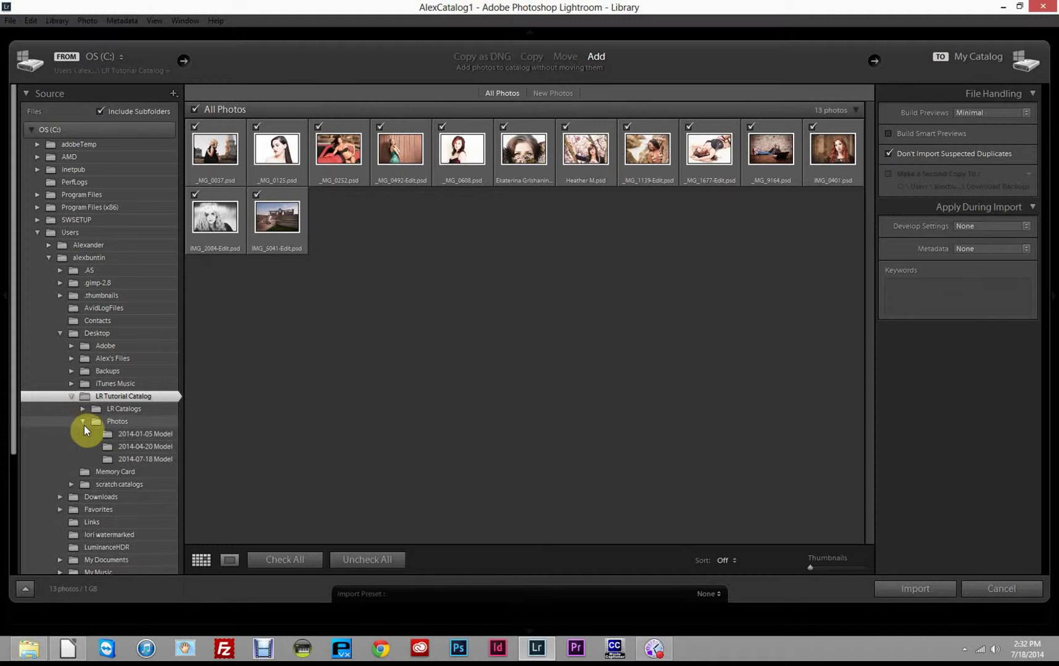
click(139, 461)
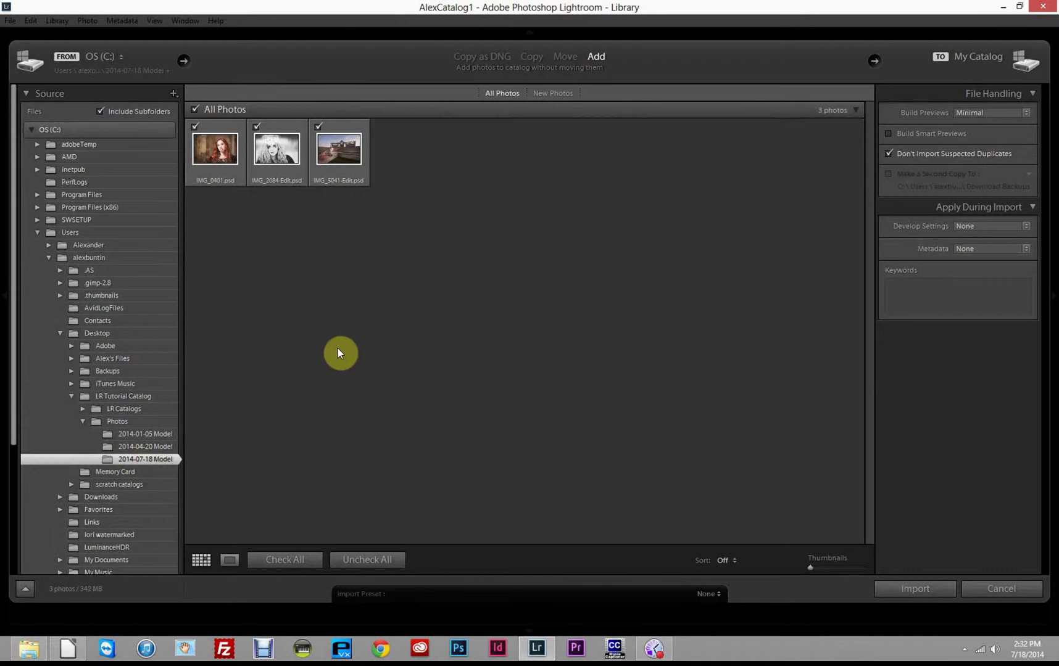
Select the 2014-01-05 Model, 2014-04-20 Model and 2014-07-18 Model folders together as the import source.
click(157, 442)
click(151, 458)
click(157, 435)
shift+click(153, 459)
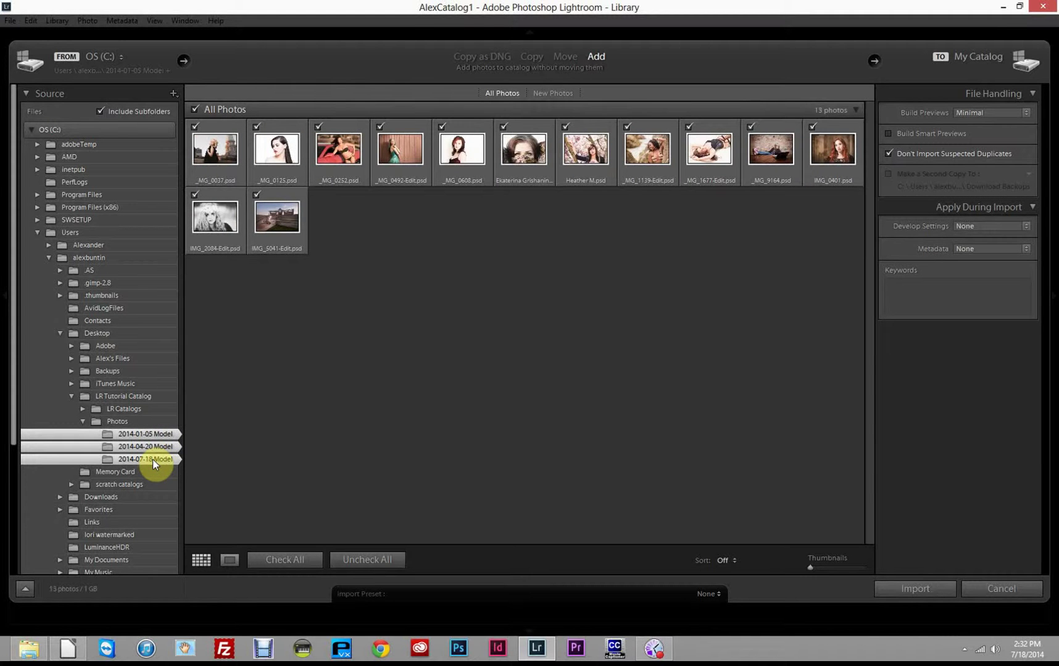
click(123, 421)
click(132, 434)
shift+click(145, 458)
Set the import keyword to model and import the photos from the three selected folders.
click(894, 290)
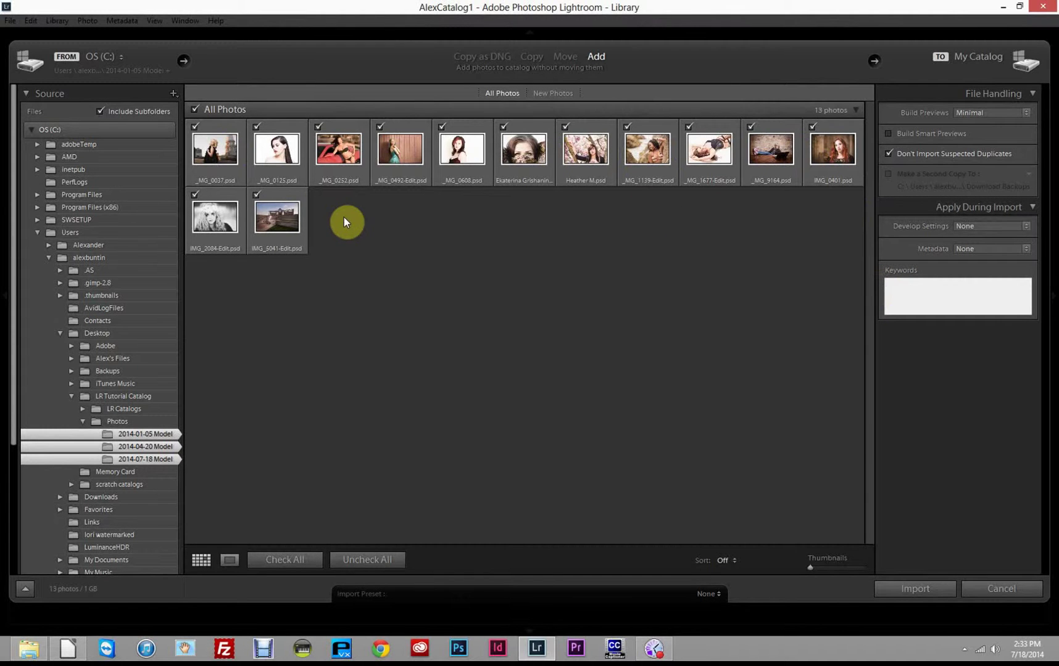
text(model)
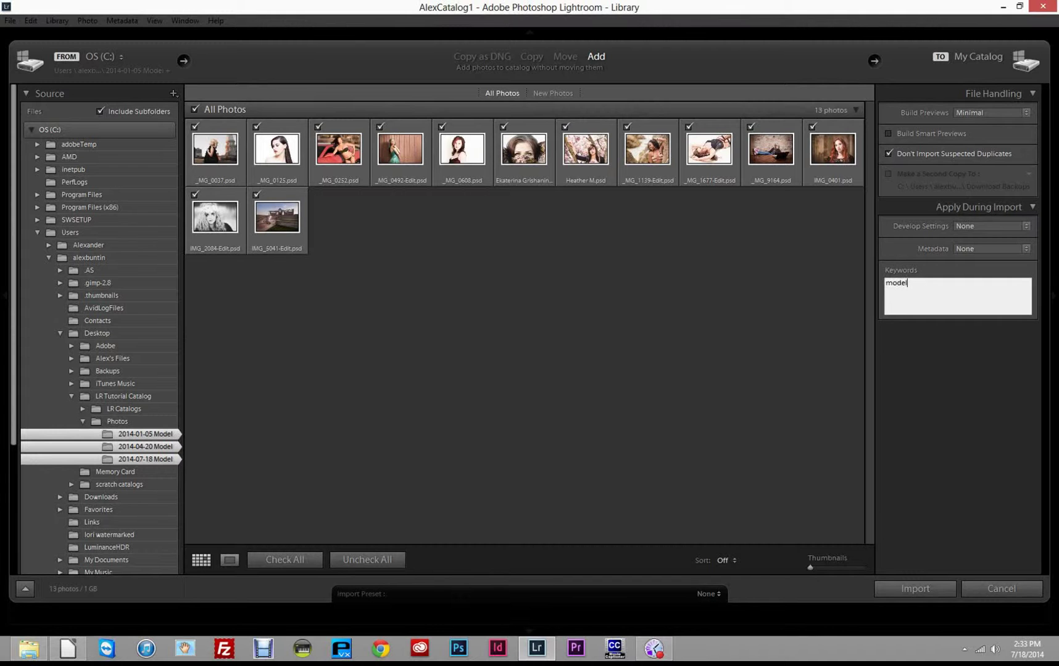
click(971, 353)
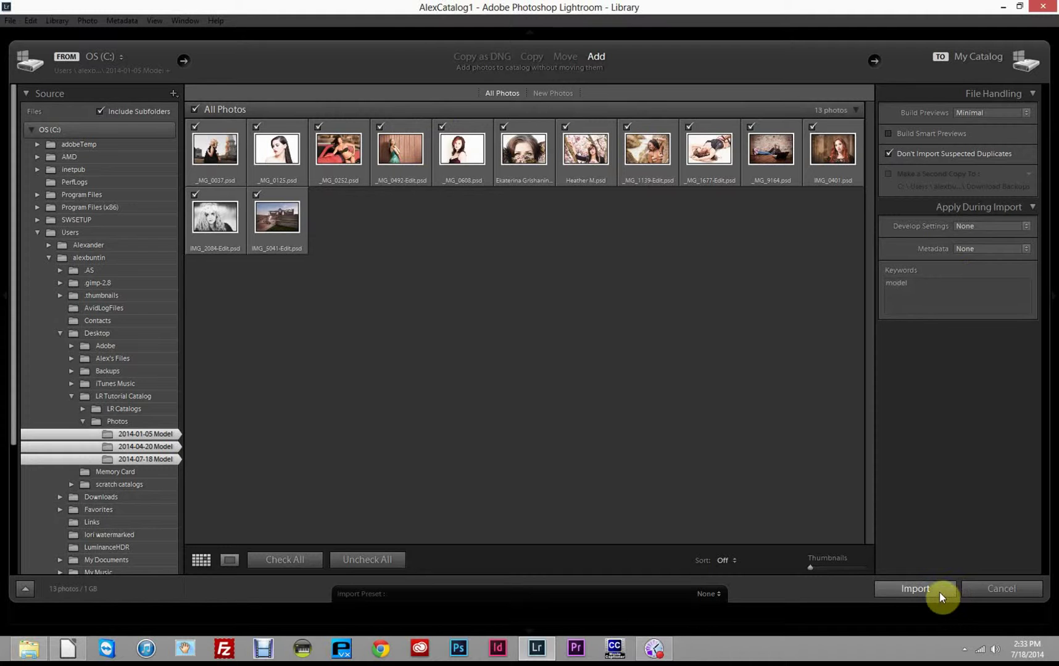
click(916, 590)
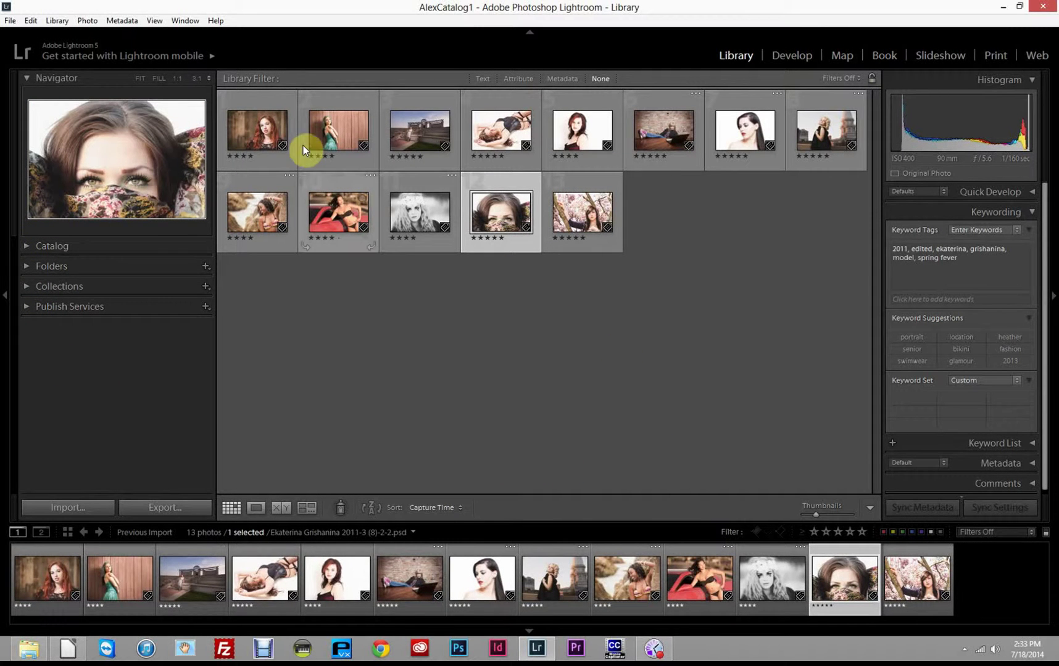
Review All Photographs, Previous Import and the dated folders under OS (C:), then collapse the Catalog and Folders sections.
click(26, 247)
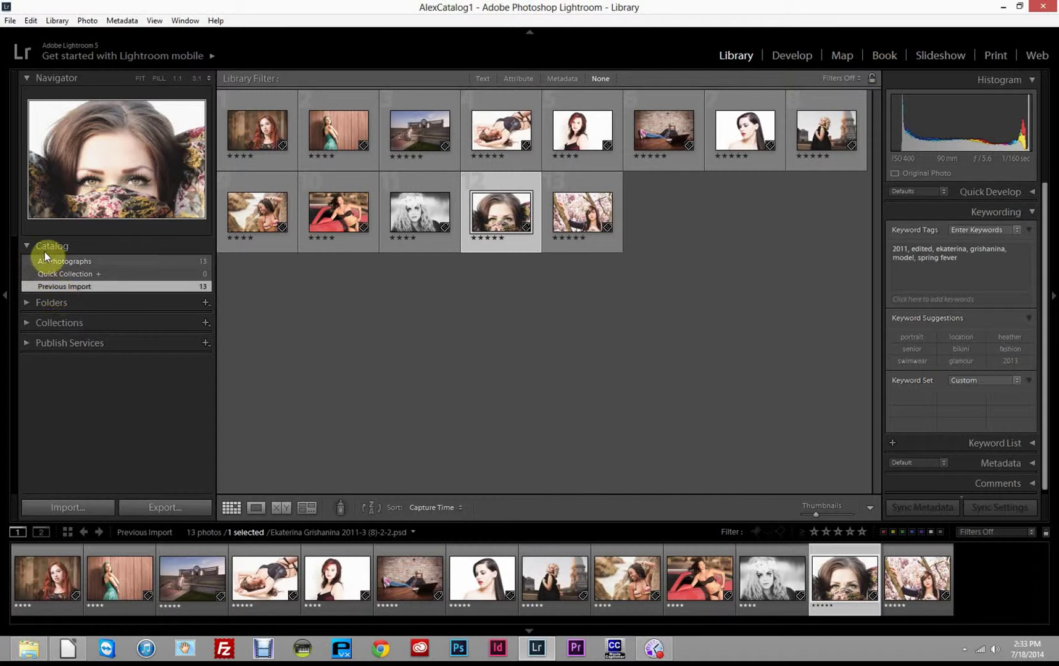
click(62, 261)
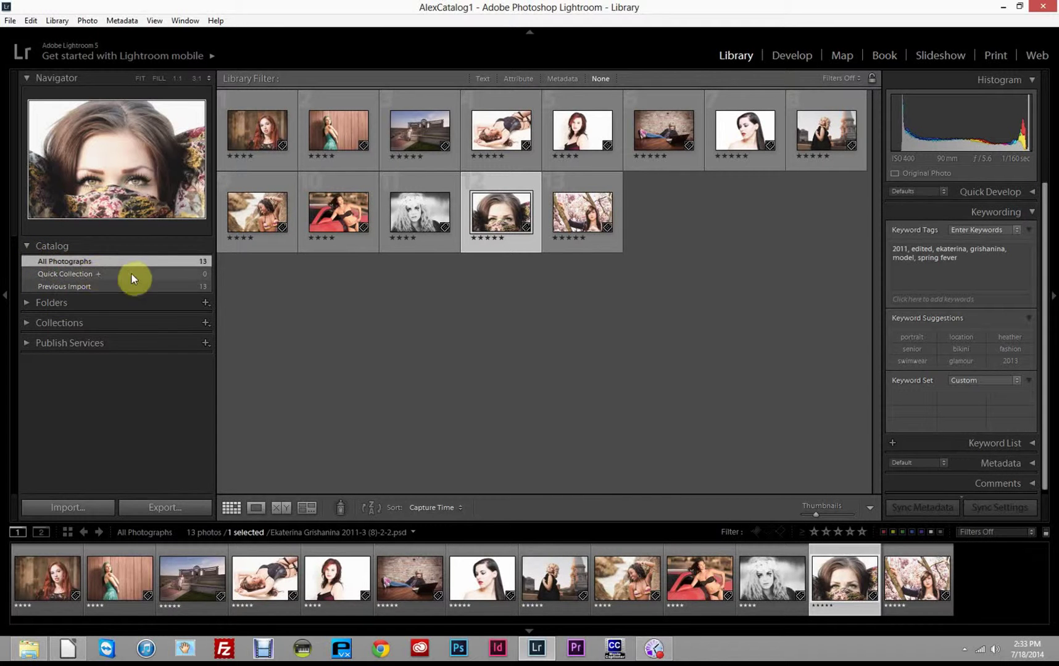
click(78, 287)
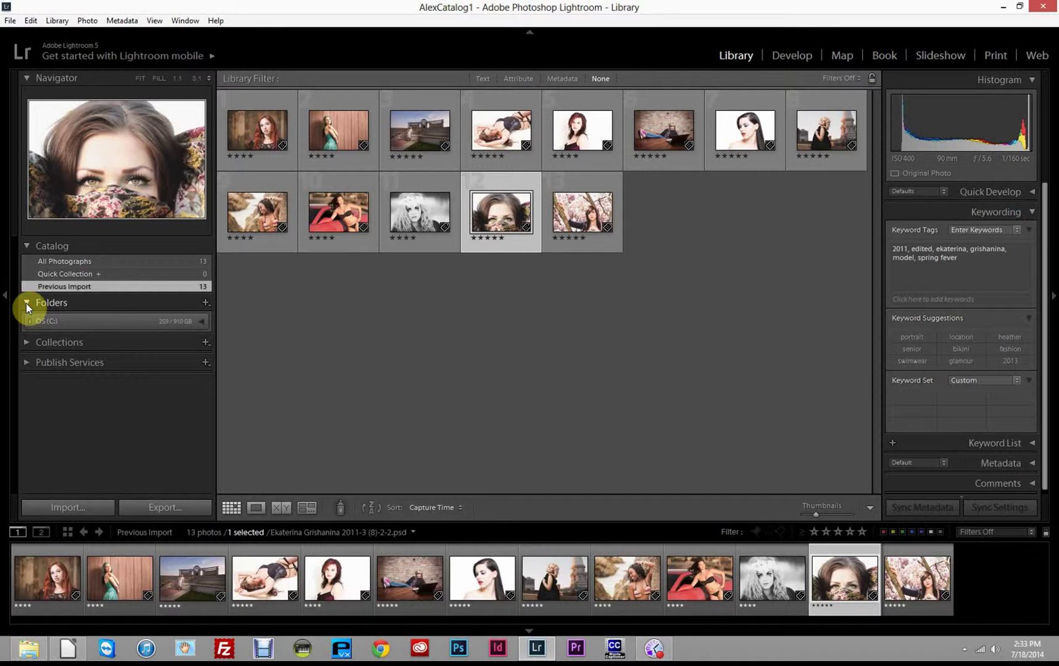
click(202, 322)
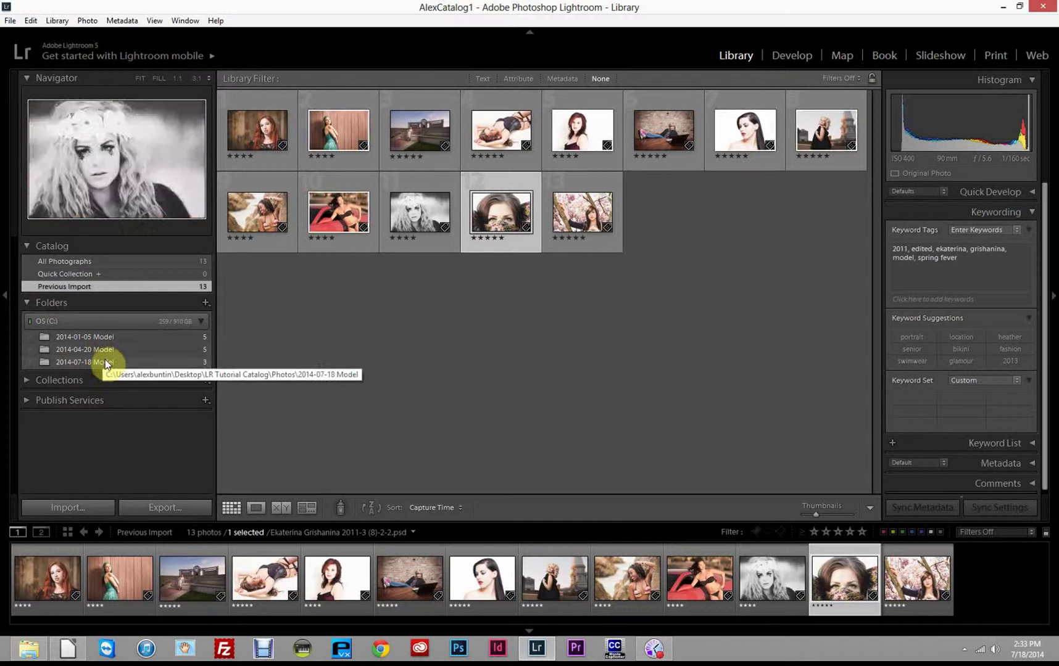
click(26, 303)
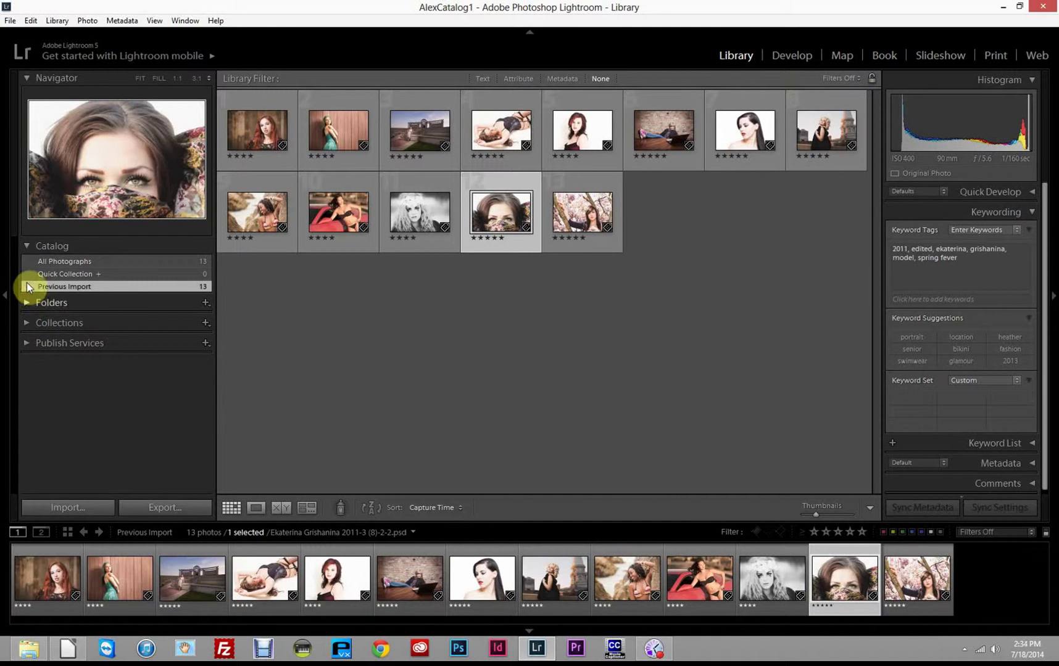
click(24, 244)
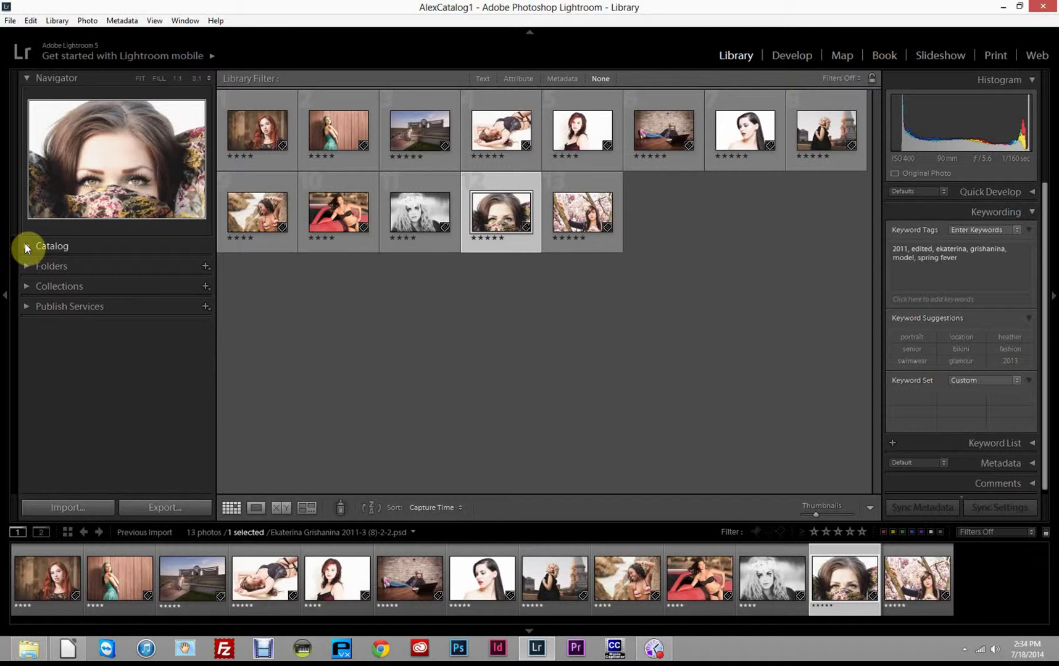
Expand Collections to view the Smart Collections, then collapse the section again.
click(26, 287)
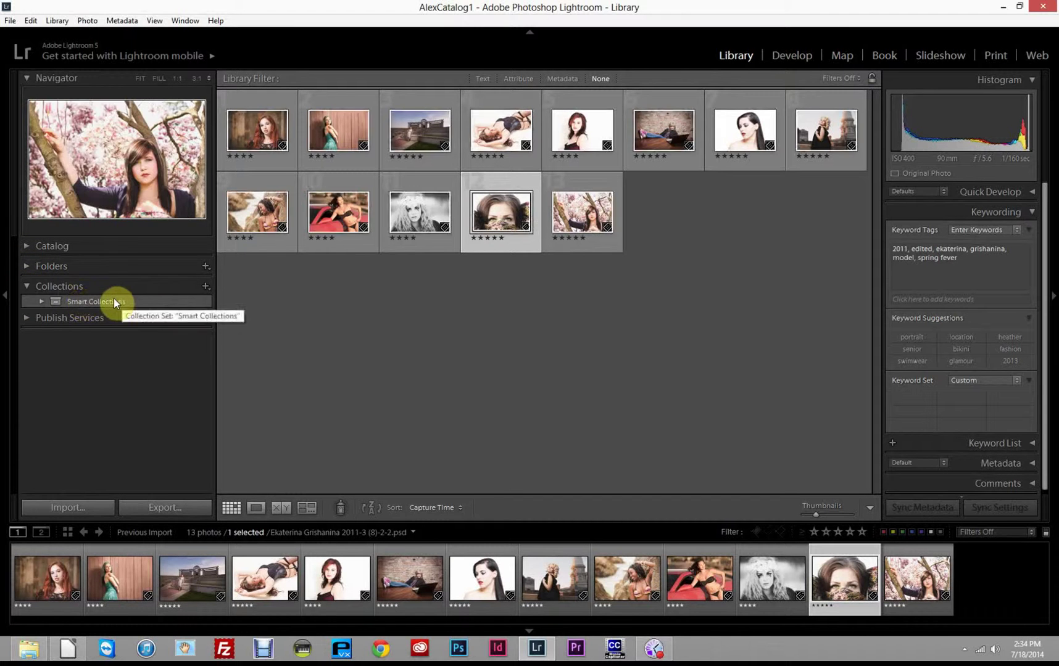
click(41, 302)
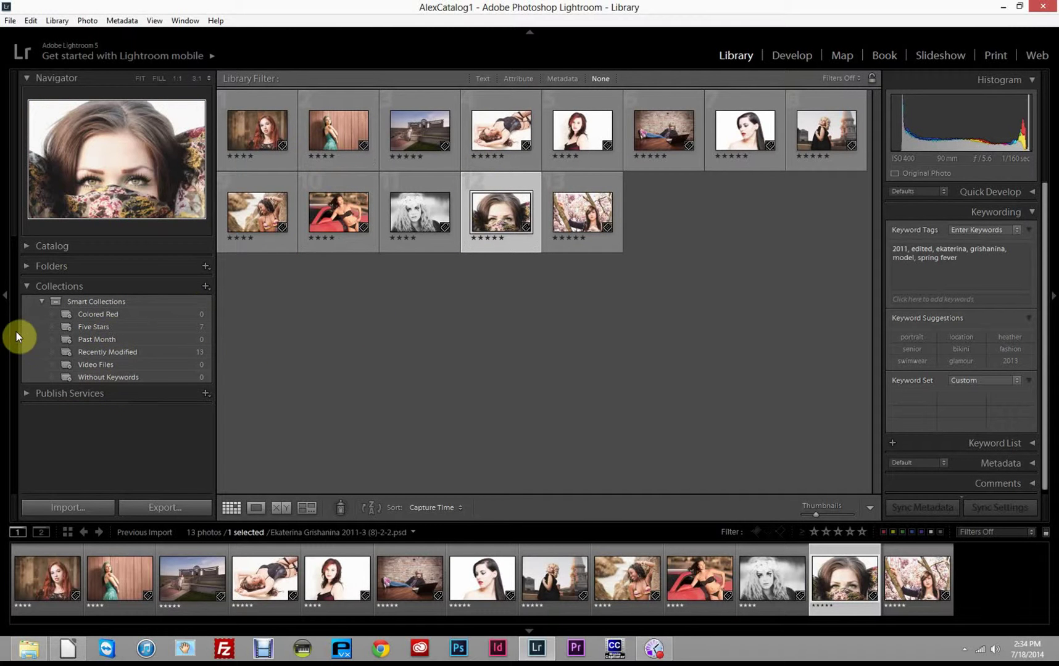
click(27, 286)
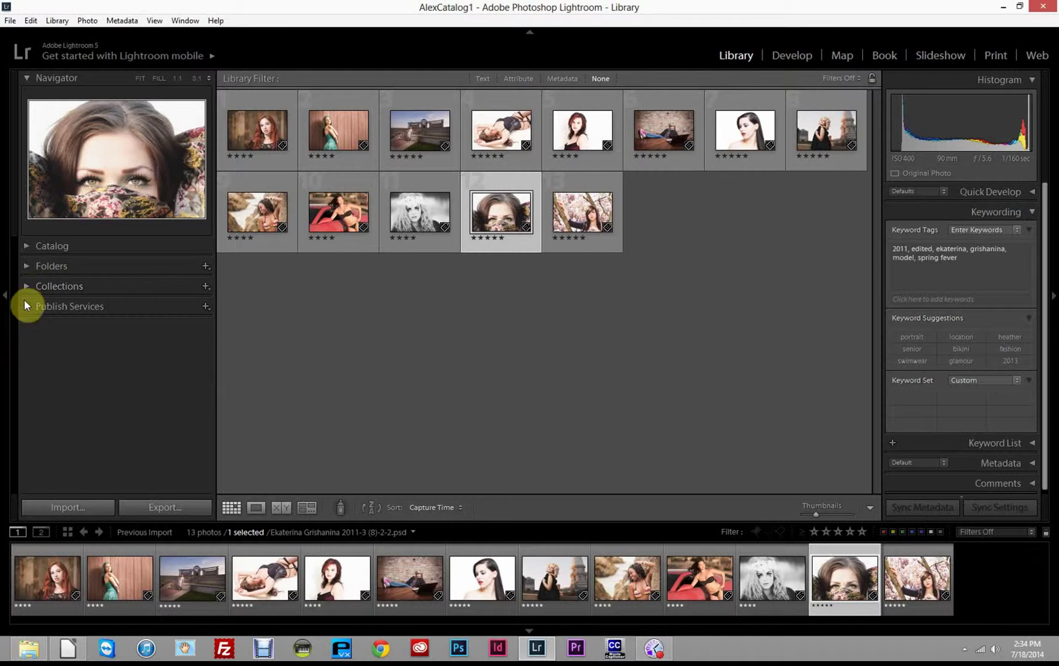
Look over the available Publish Services and leave the section collapsed.
click(25, 309)
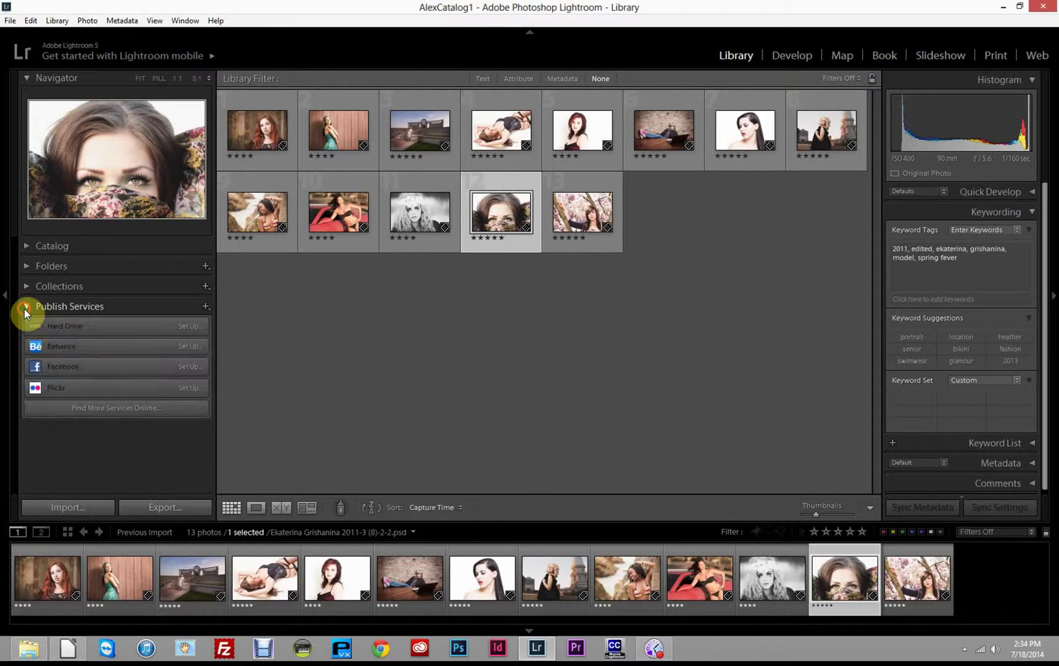
click(24, 310)
click(25, 288)
click(24, 288)
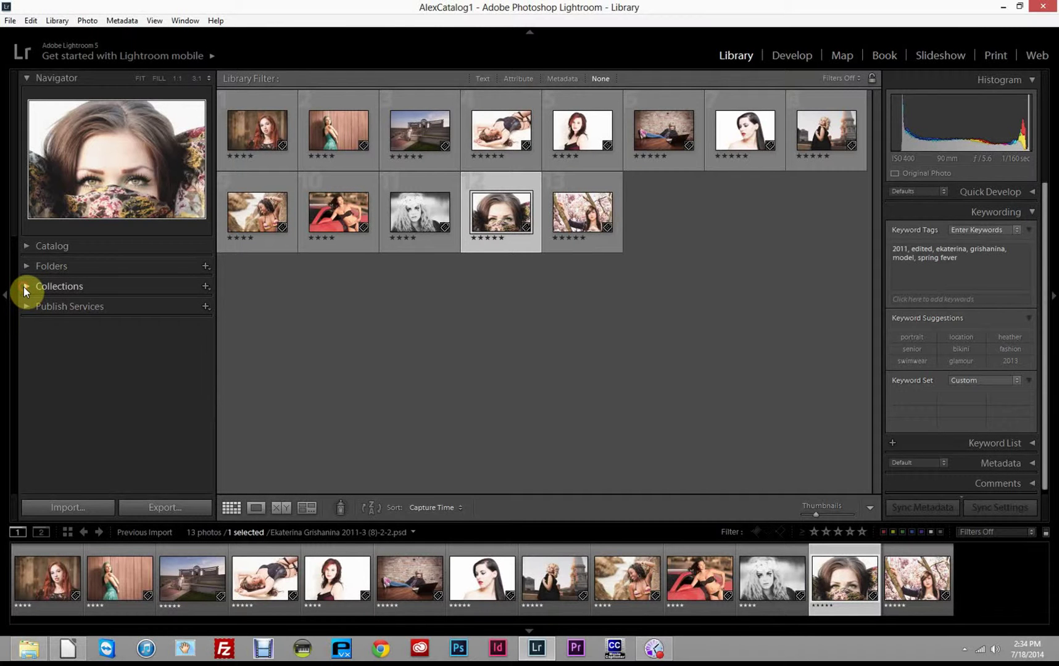
click(28, 306)
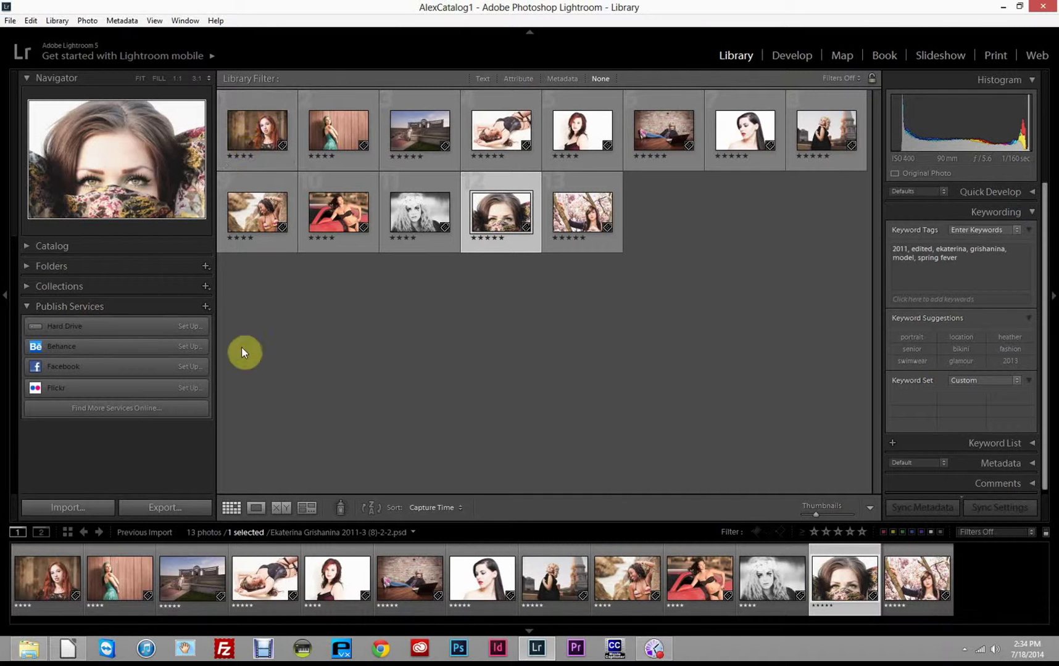
click(27, 306)
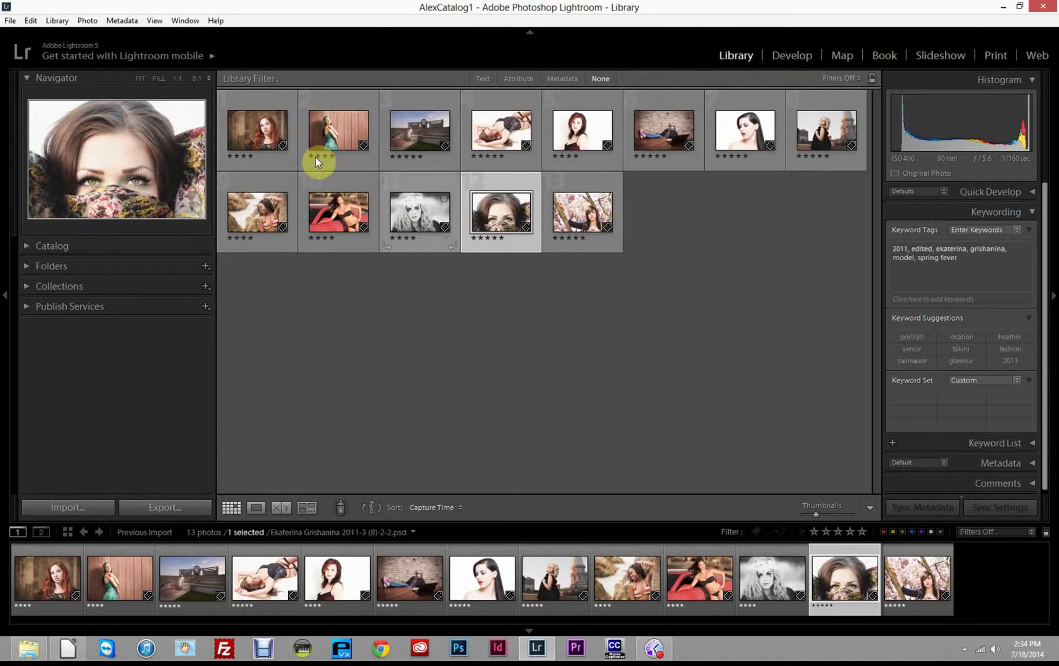
Delete all existing keyword tags from all the imported photos at once, then select only the first photo, IMG_0401.psd.
click(260, 122)
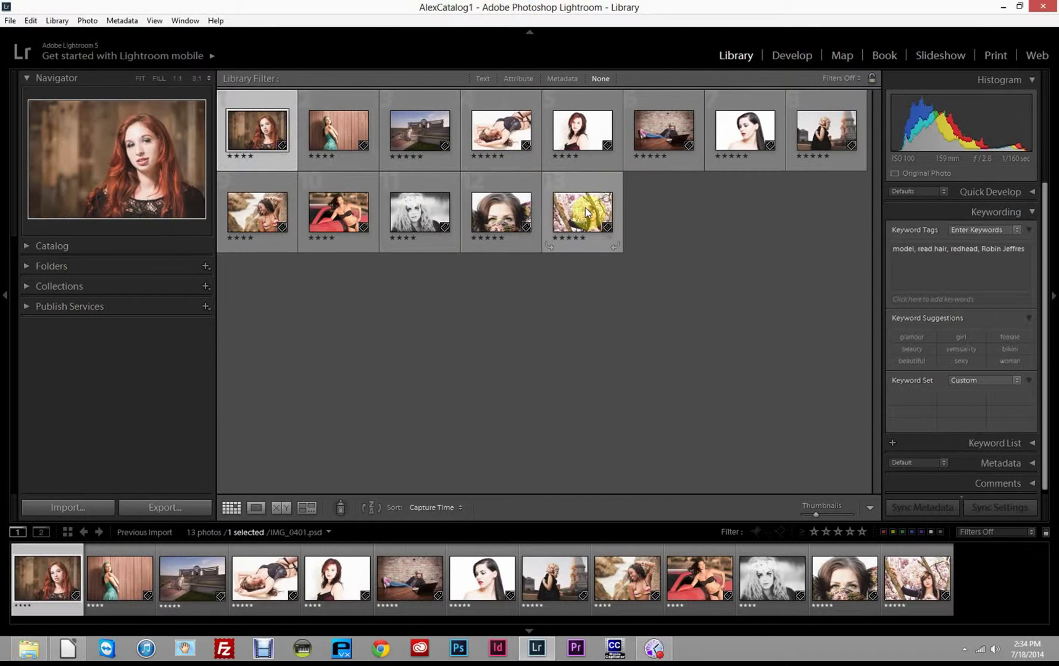
shift+click(584, 213)
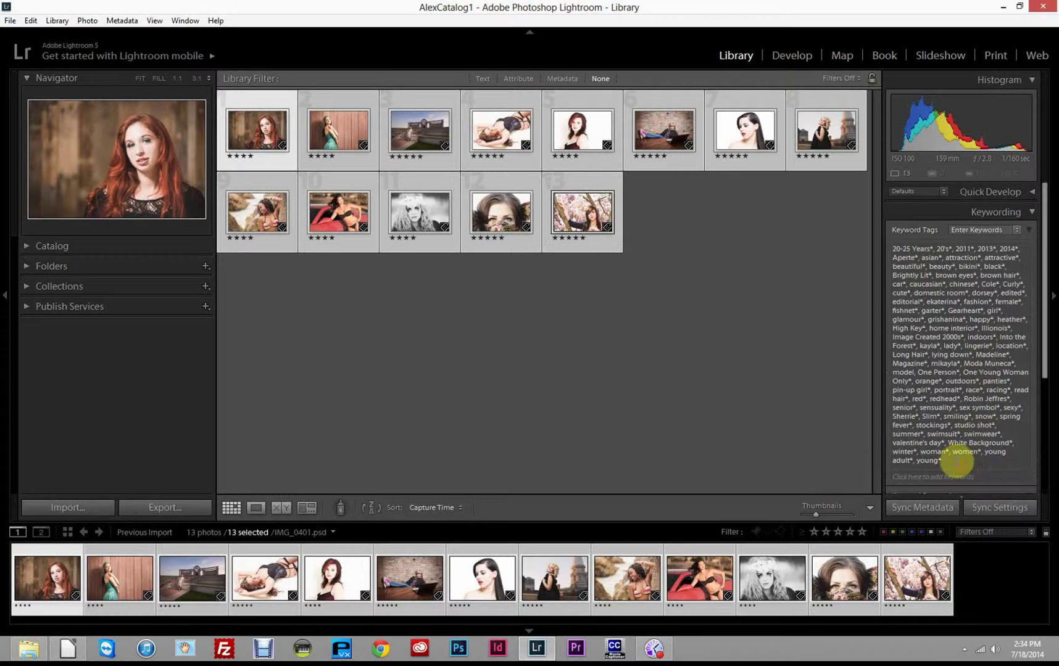
click(954, 461)
drag(955, 461, 875, 225)
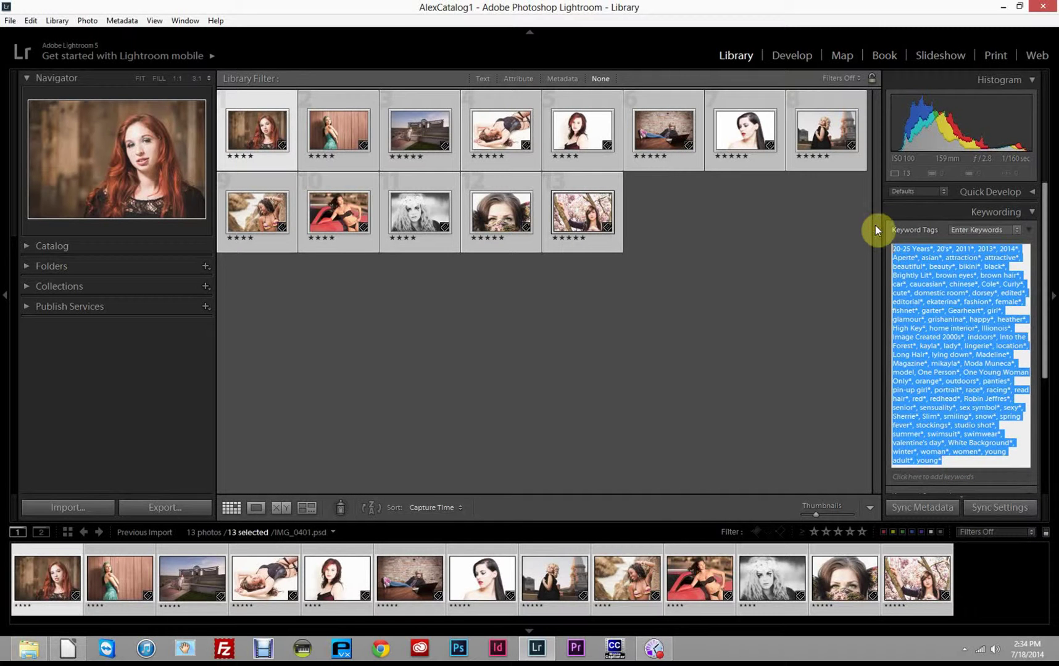
key(BackSpace)
click(678, 318)
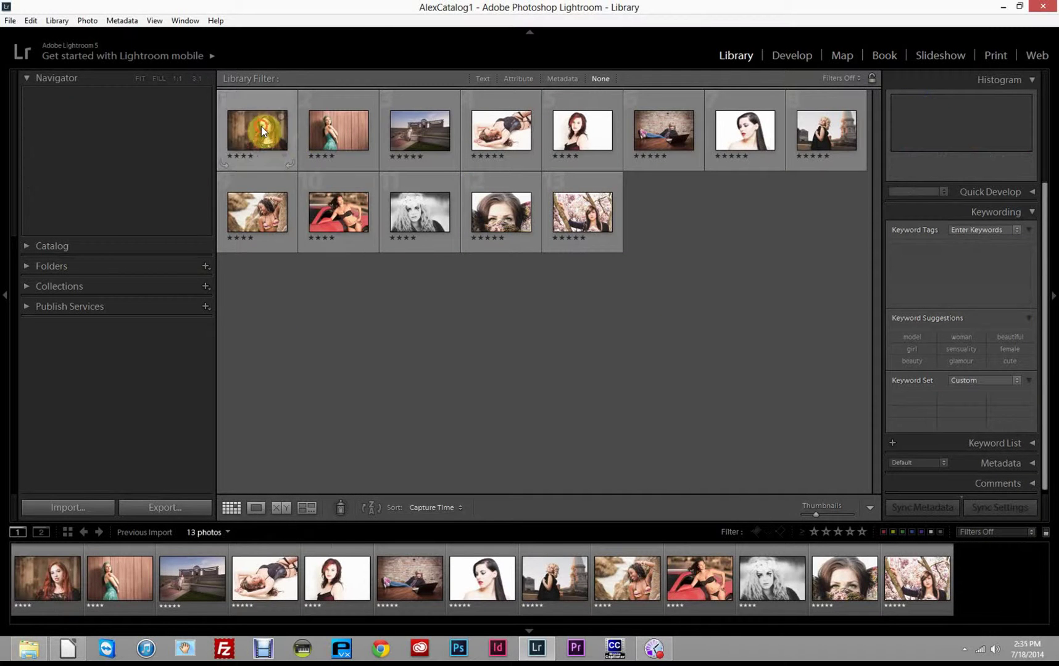
click(262, 127)
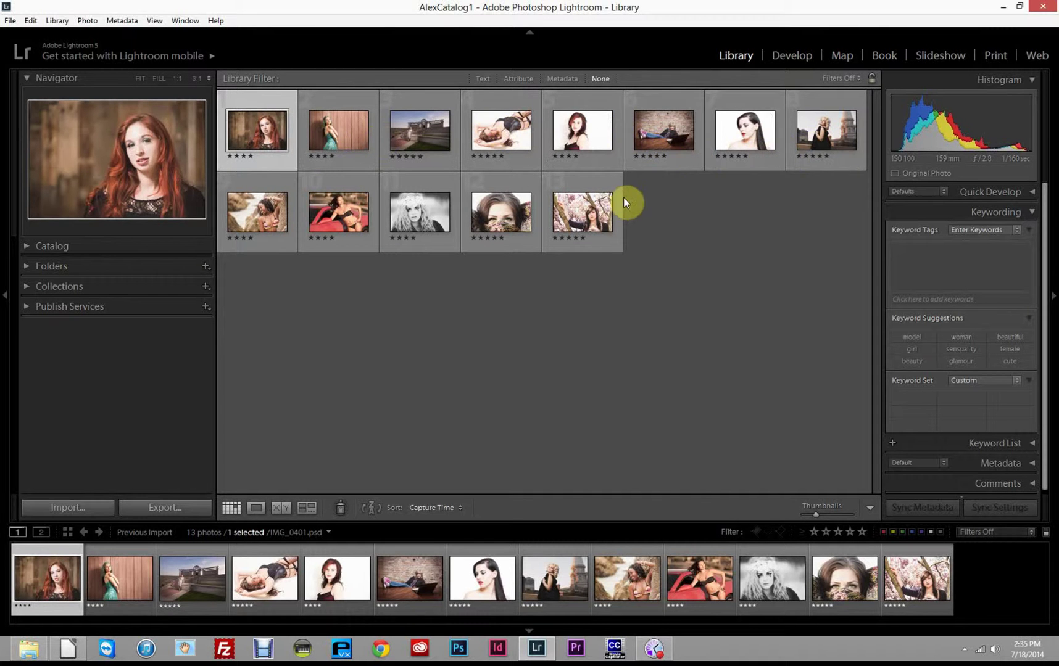
Remove the star ratings from all the imported photos at once, then select individual photos to check them.
key(ctrl+a)
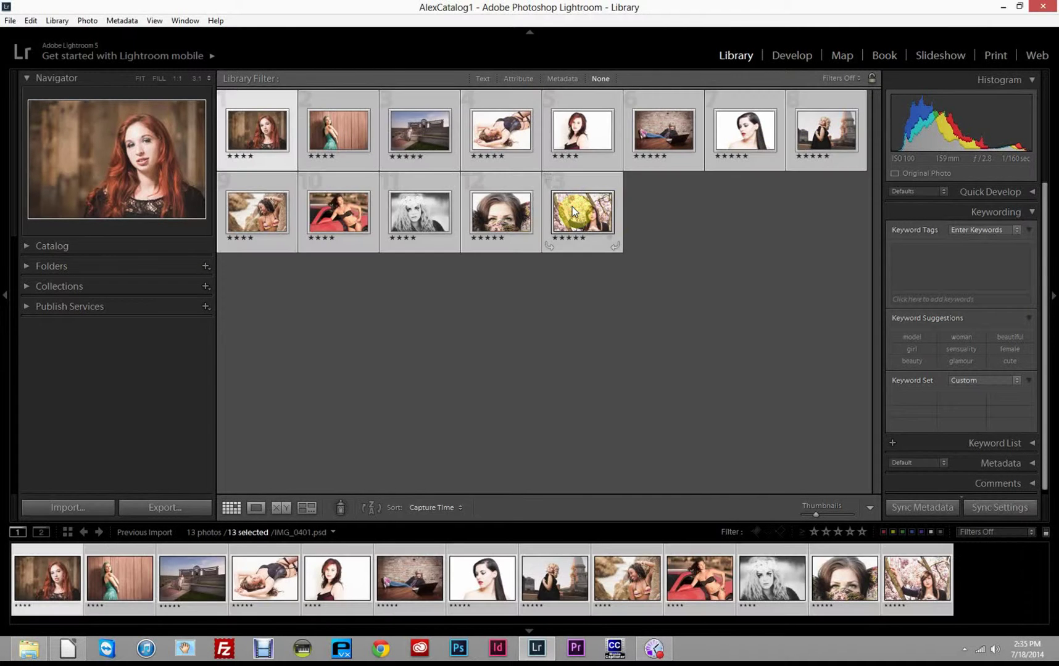
key(0)
click(672, 340)
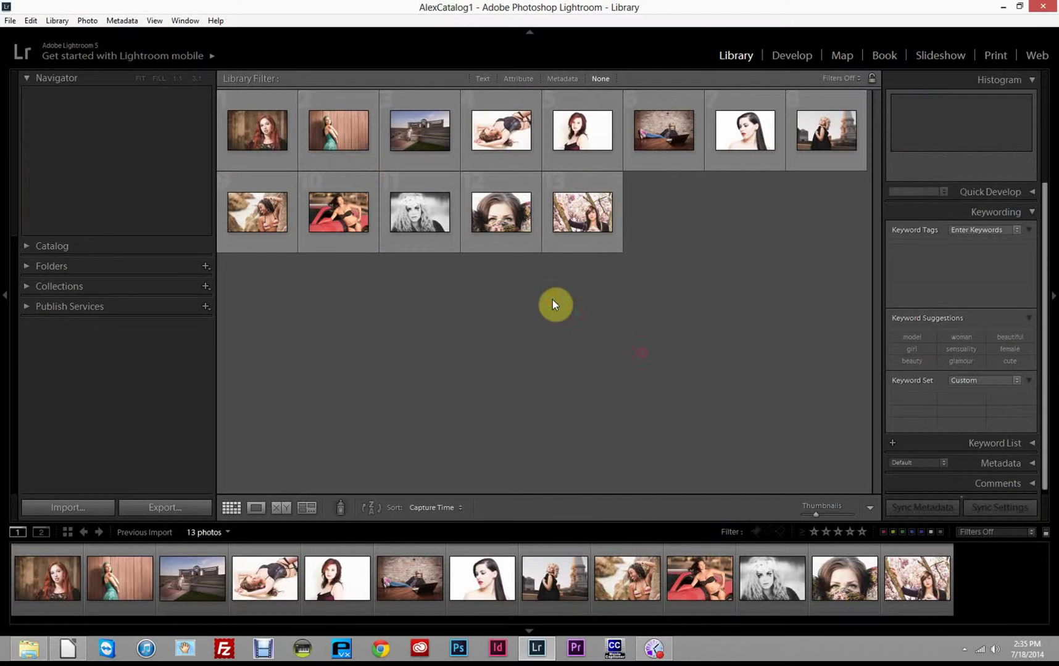
click(259, 124)
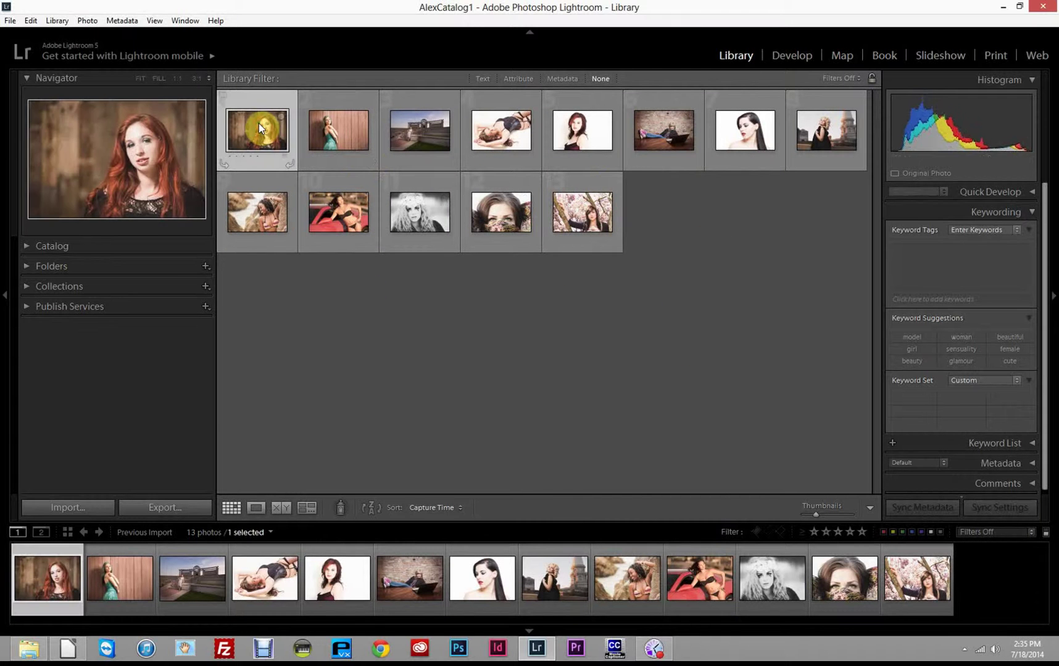
click(331, 133)
click(427, 127)
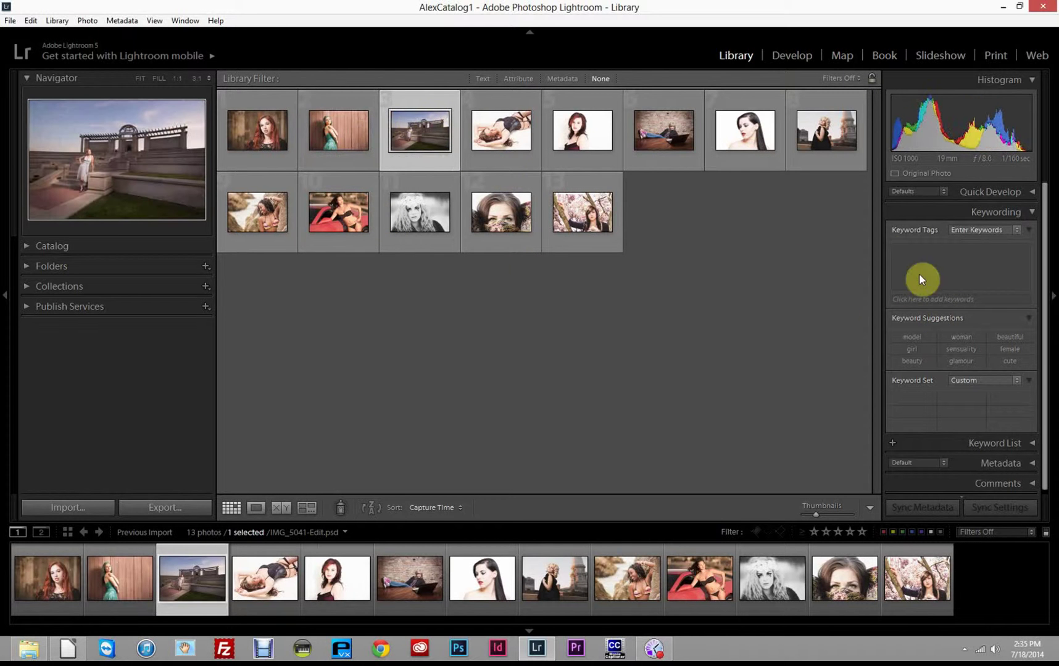
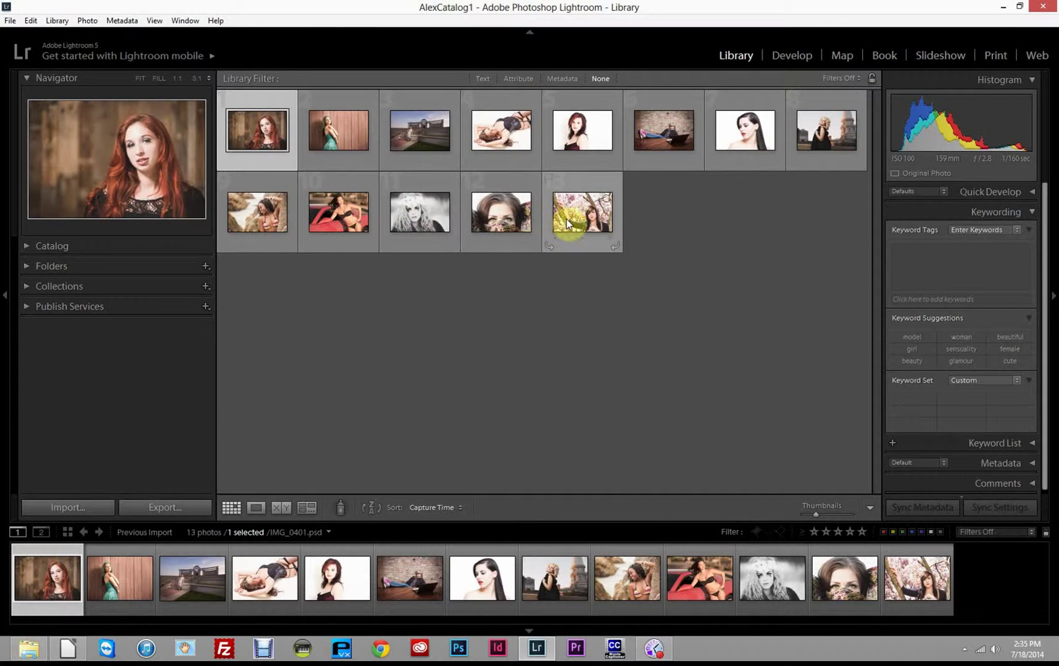
Add the keyword "red" to the first photo, IMG_0401.psd.
click(709, 233)
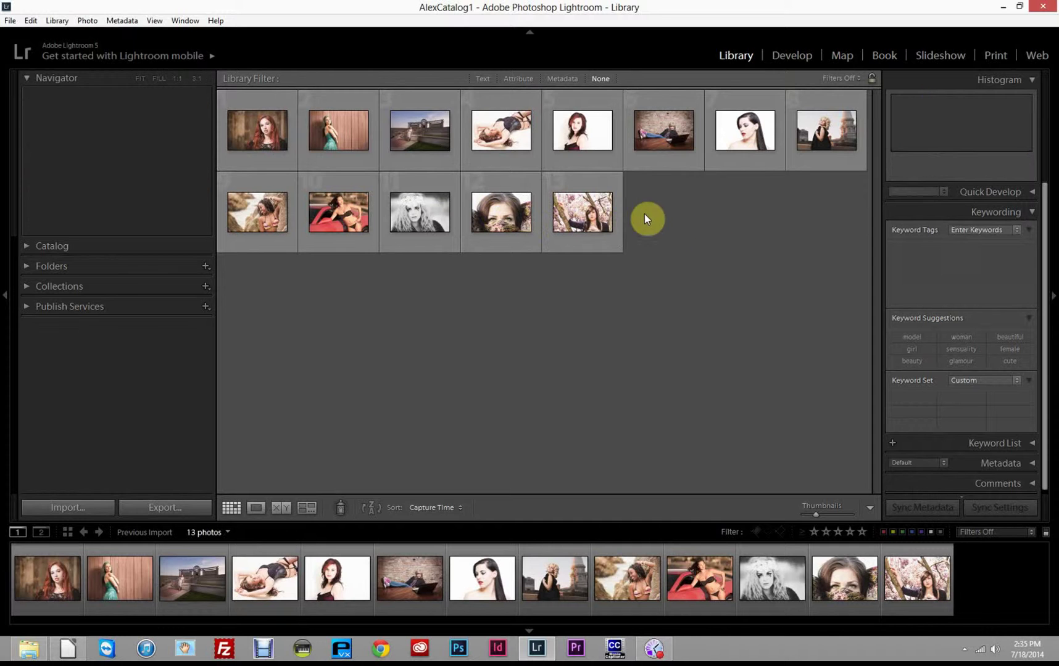
click(265, 127)
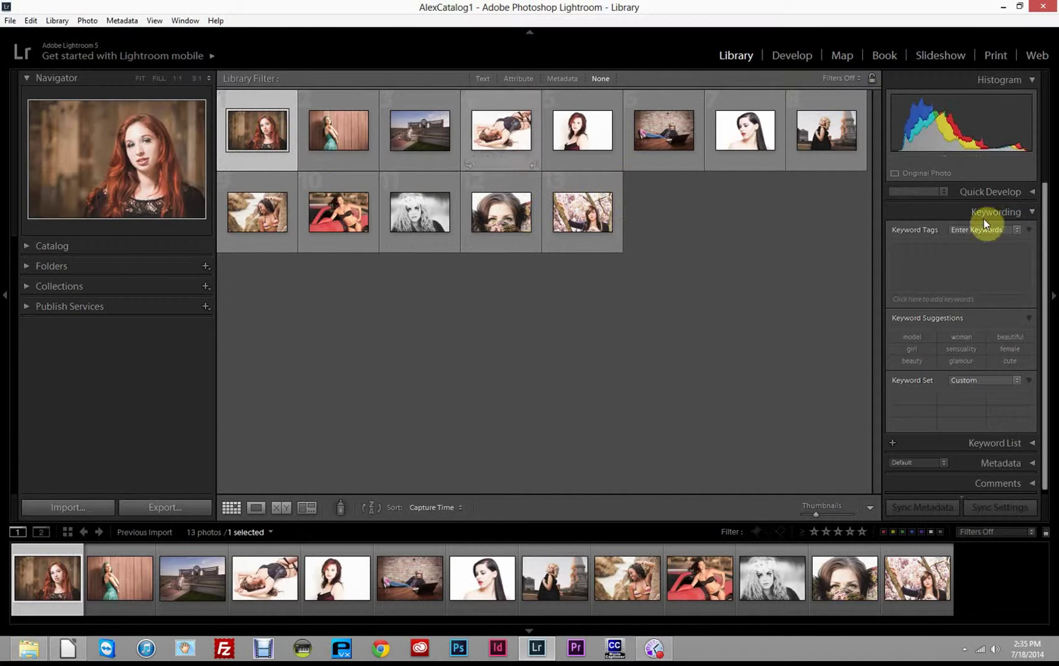
click(990, 259)
text(re)
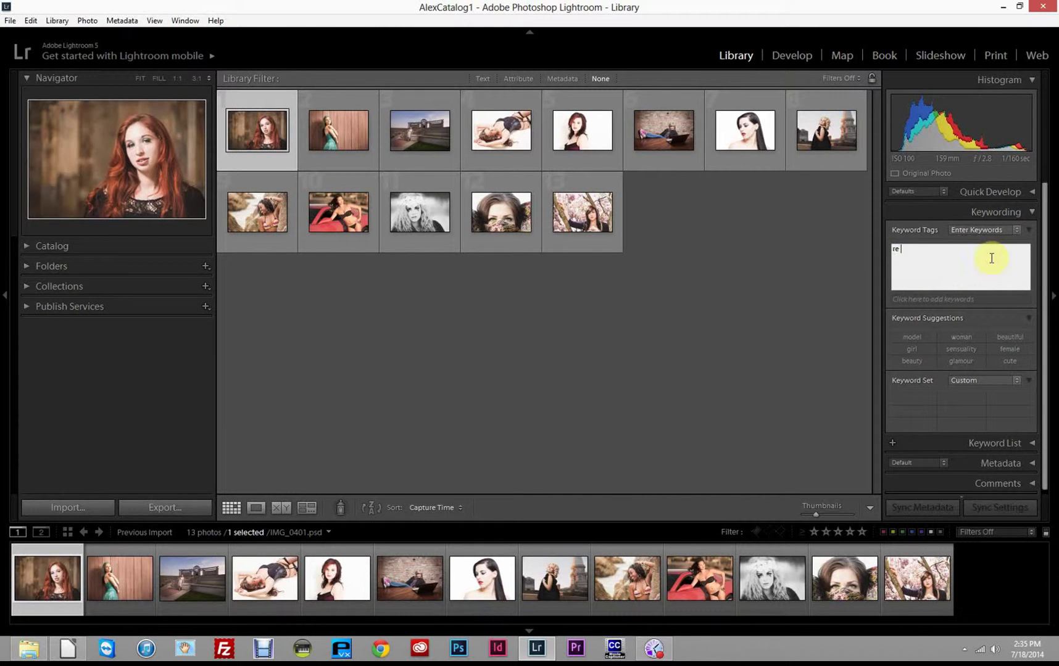
text(d)
key(Return)
key(Return)
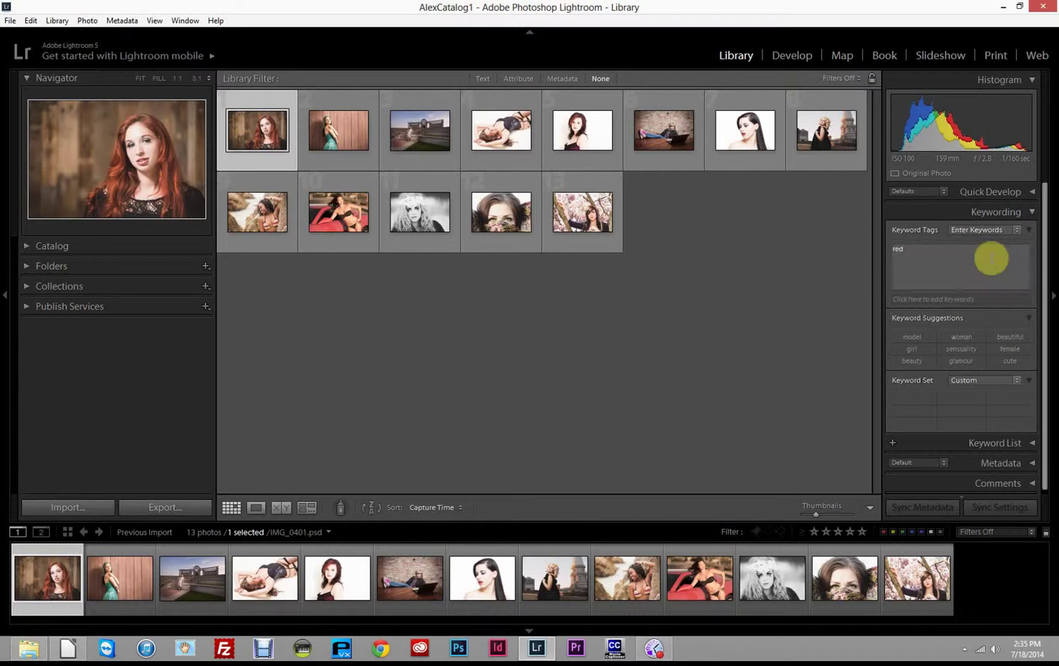
Tag the fifth photo, _MG_0608.psd, with the keyword "red".
click(592, 127)
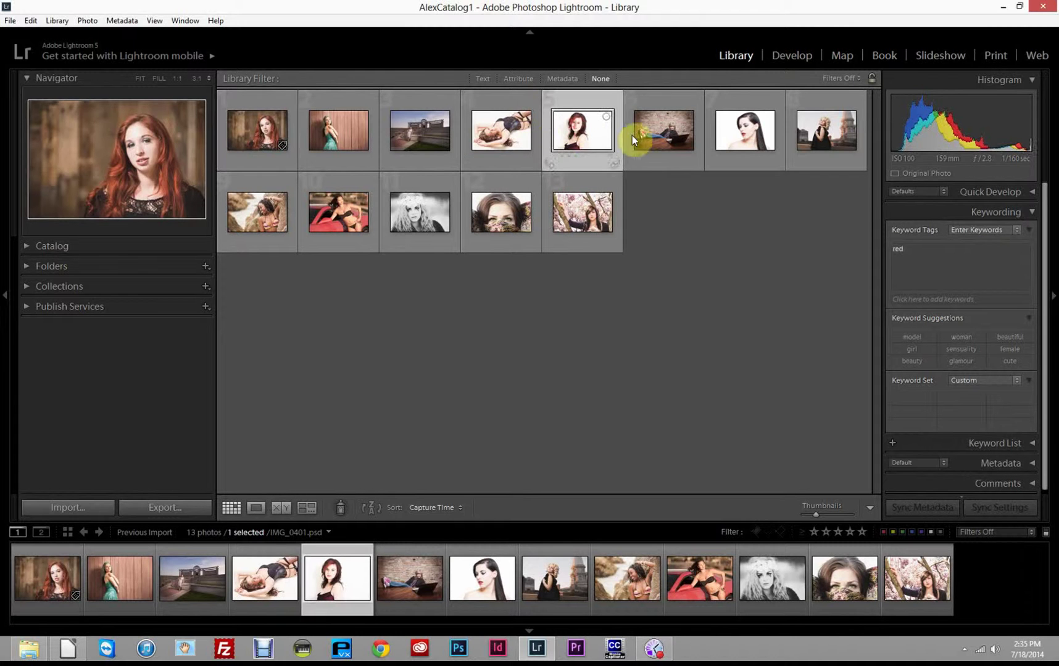
click(939, 274)
text(red)
key(Return)
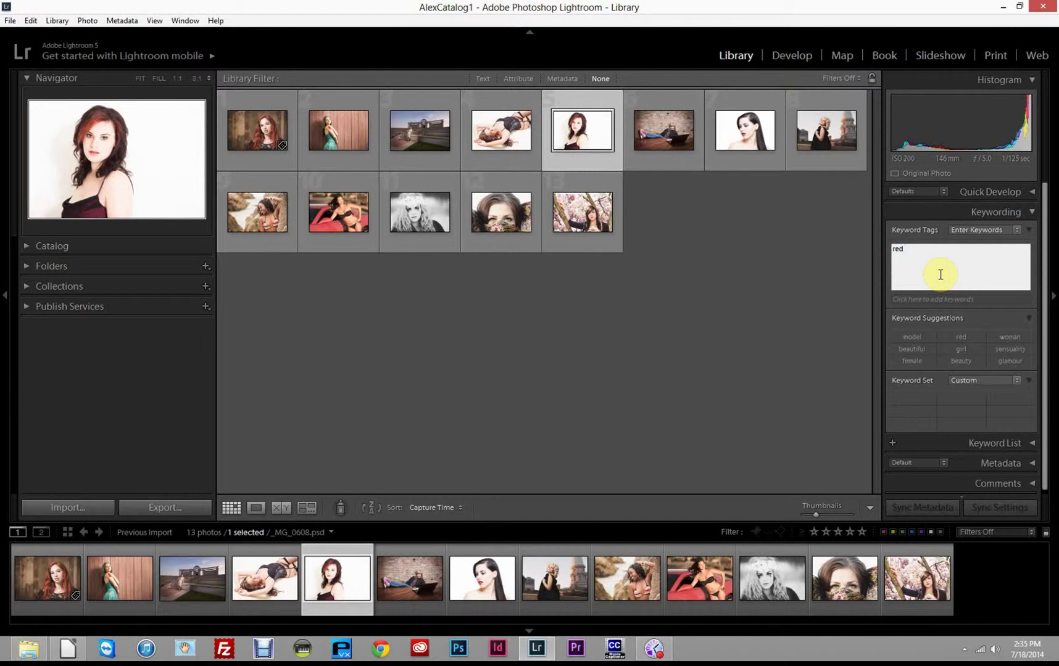
key(Return)
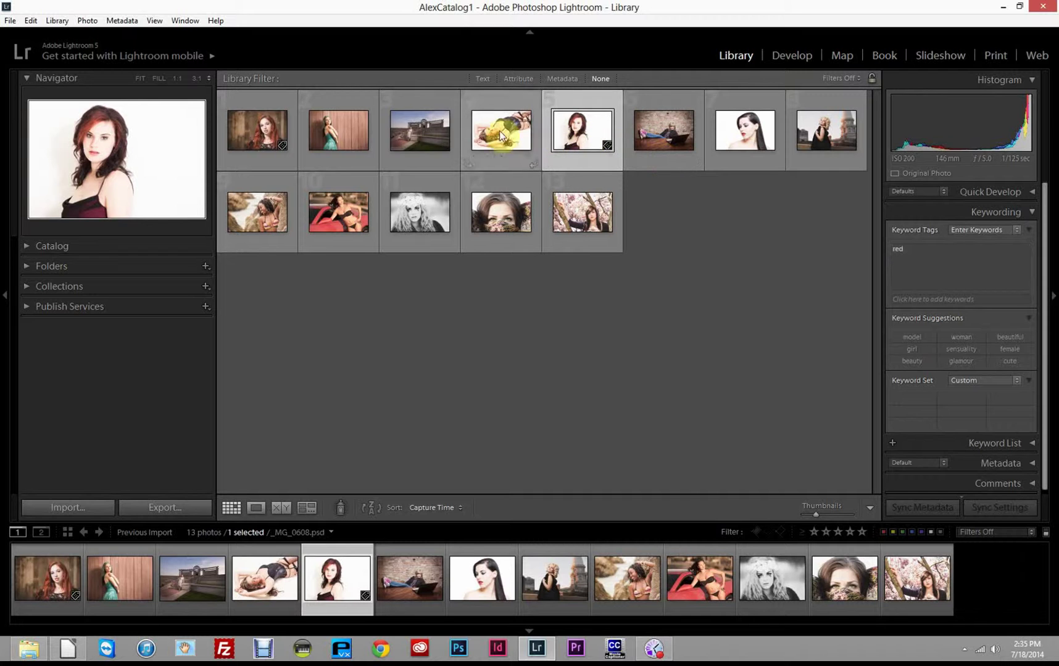
Tag the second photo, _MG_0492-Edit.psd, with the keyword "green".
click(356, 132)
click(931, 254)
text(g)
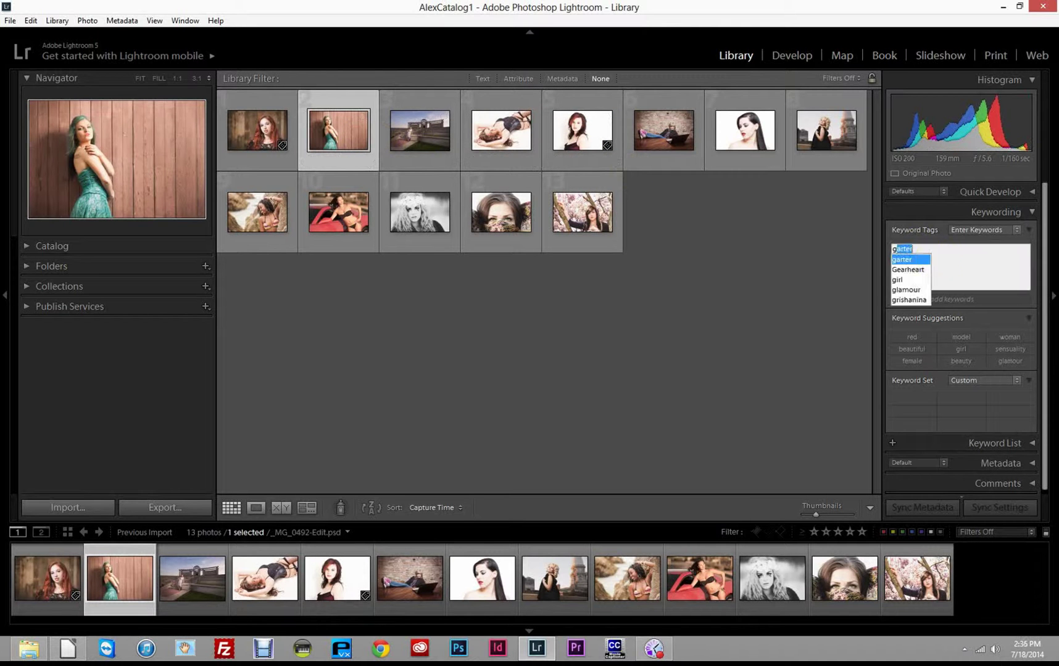
text(reen)
key(Return)
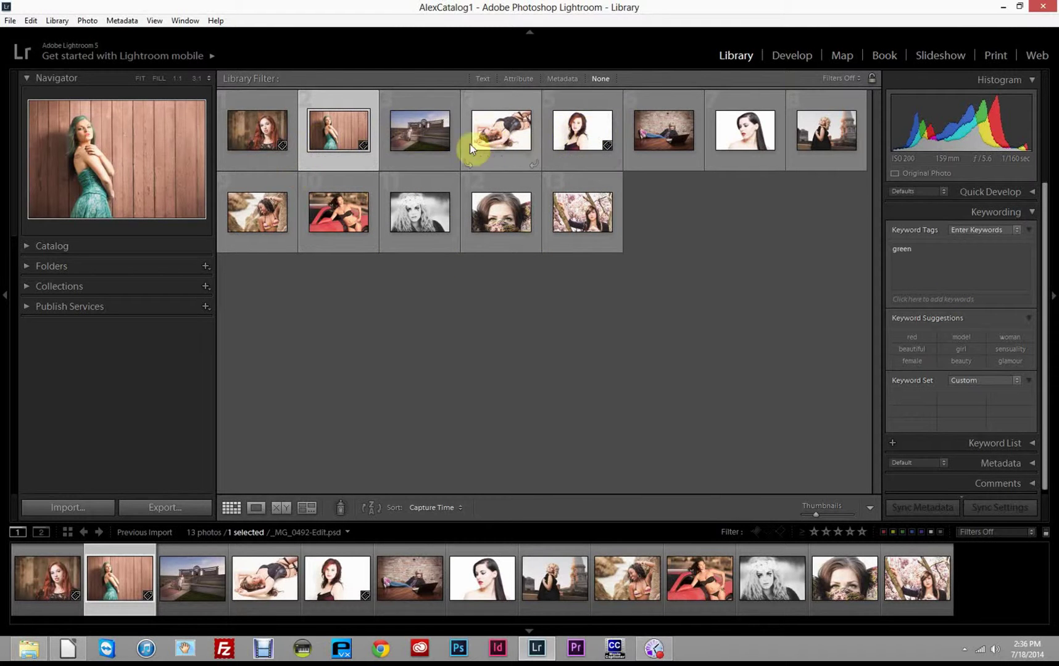
Apply the keyword "brown" to the third, fourth, twelfth and thirteenth photos together, then clear the selection.
click(501, 129)
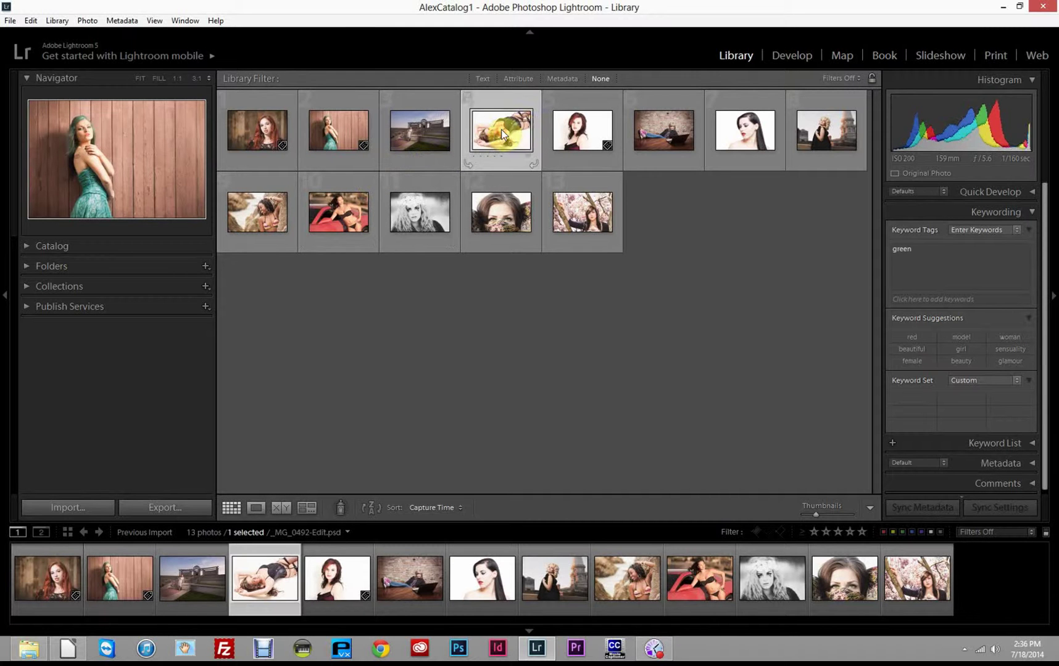
ctrl+click(431, 127)
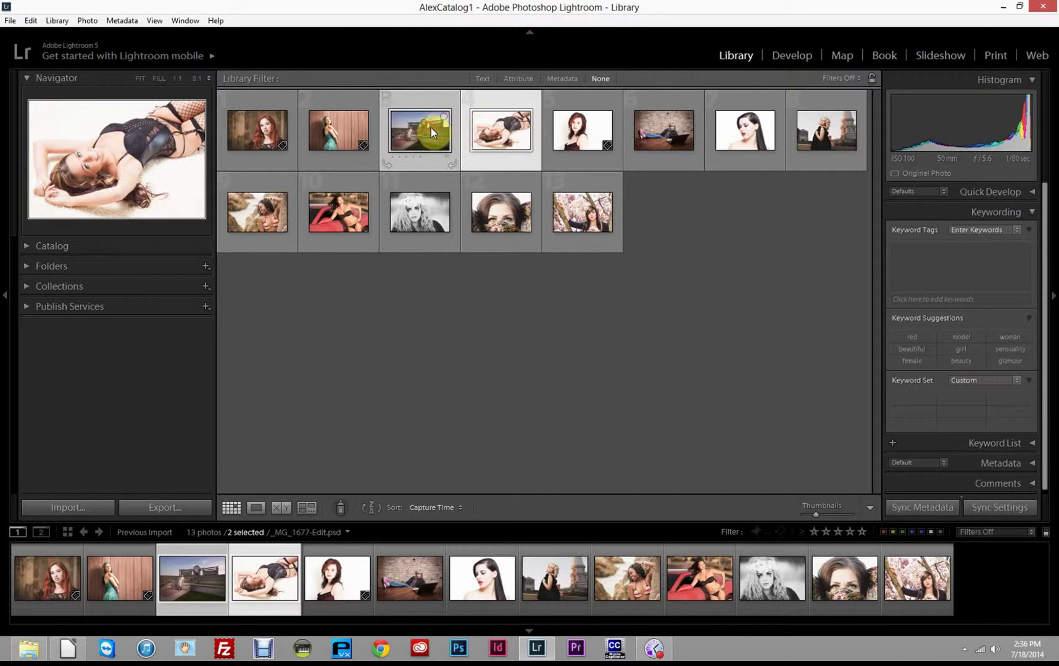
ctrl+click(585, 210)
ctrl+click(493, 214)
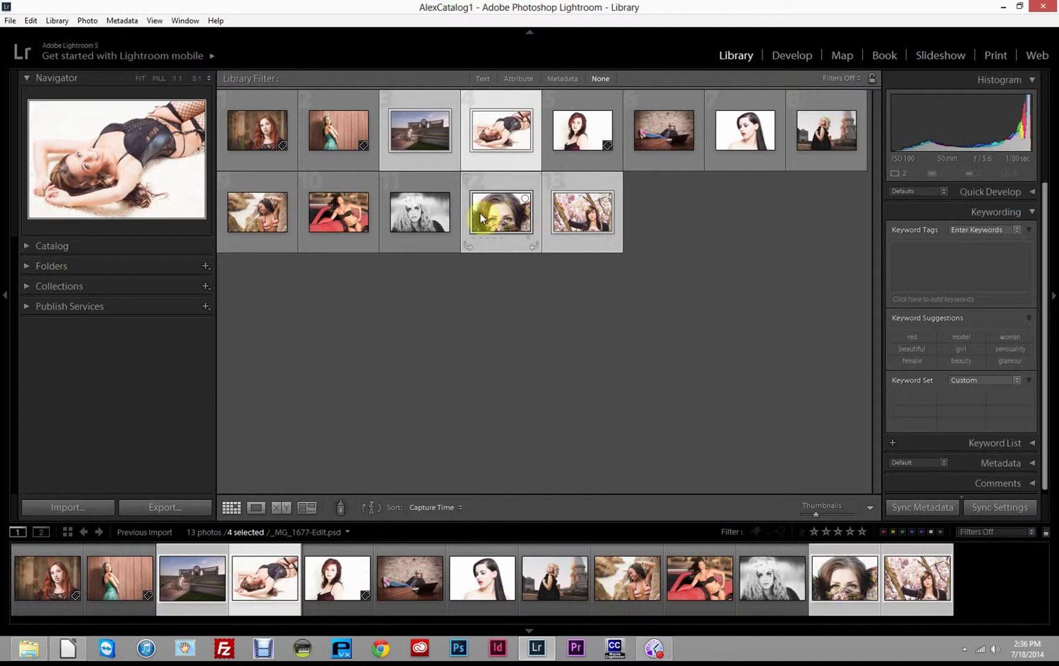
click(969, 270)
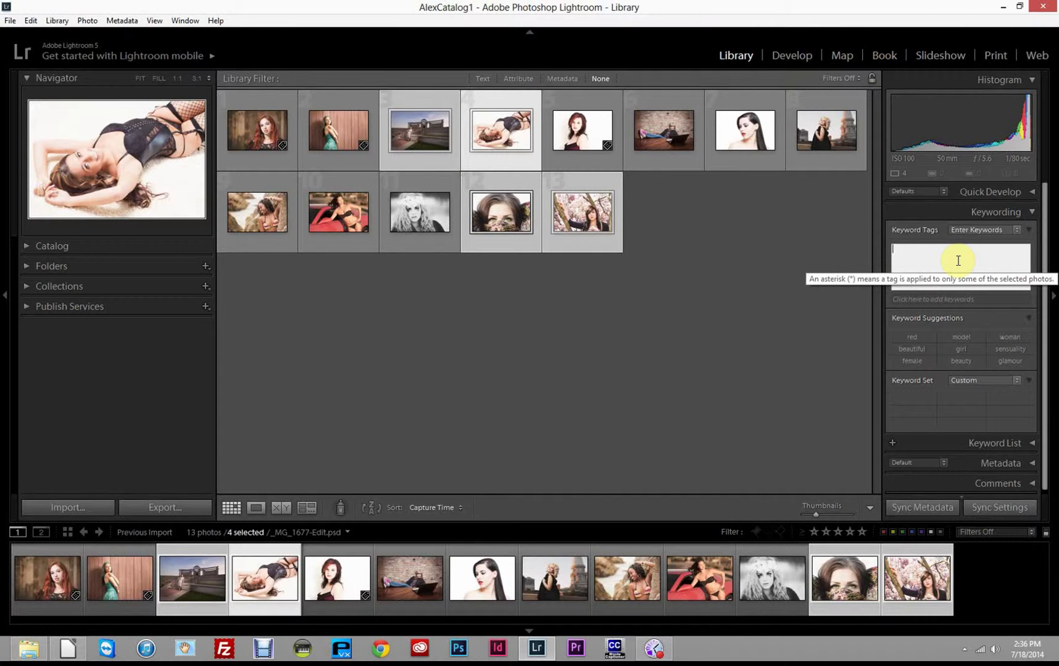
text(brown eyes)
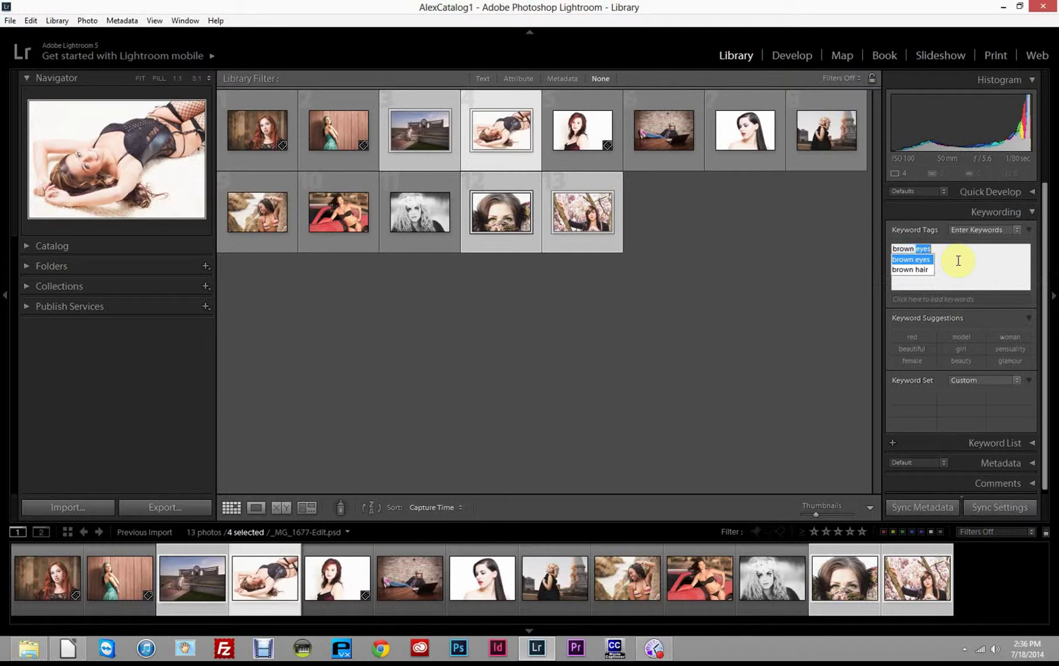
key(Return)
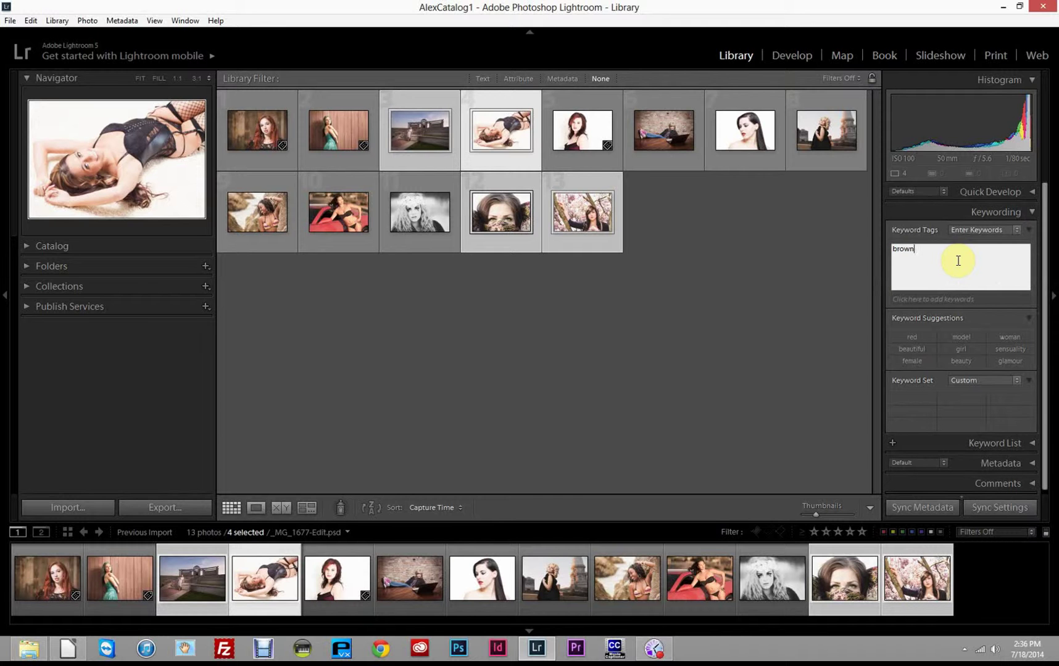
key(Return)
click(688, 294)
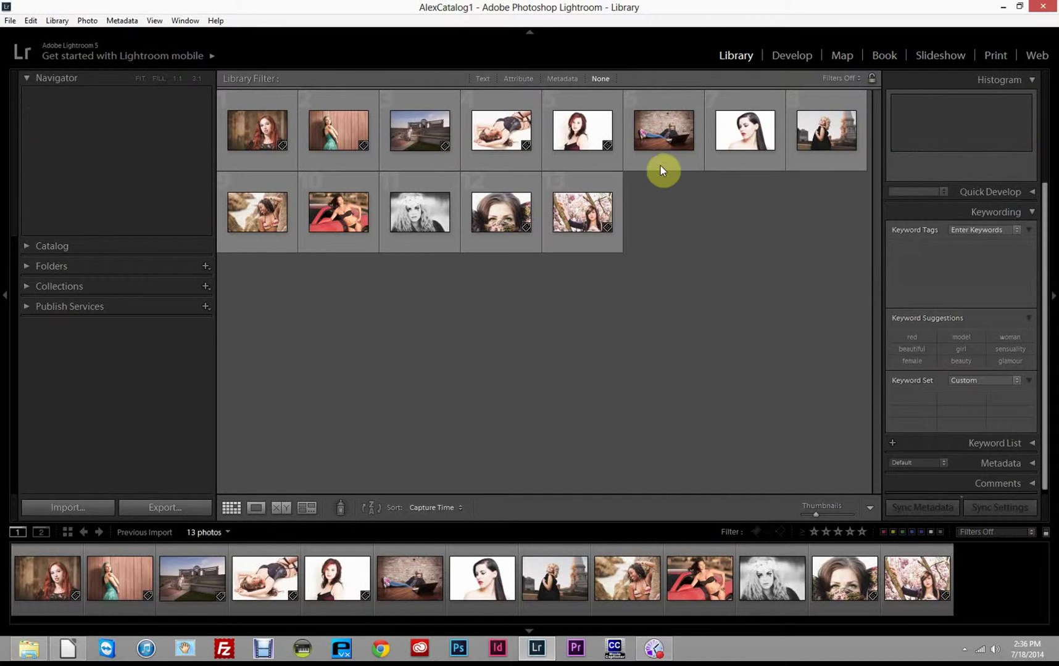
Apply the keyword "blonde" to the sixth, eighth and eleventh photos together, then clear the selection.
click(662, 129)
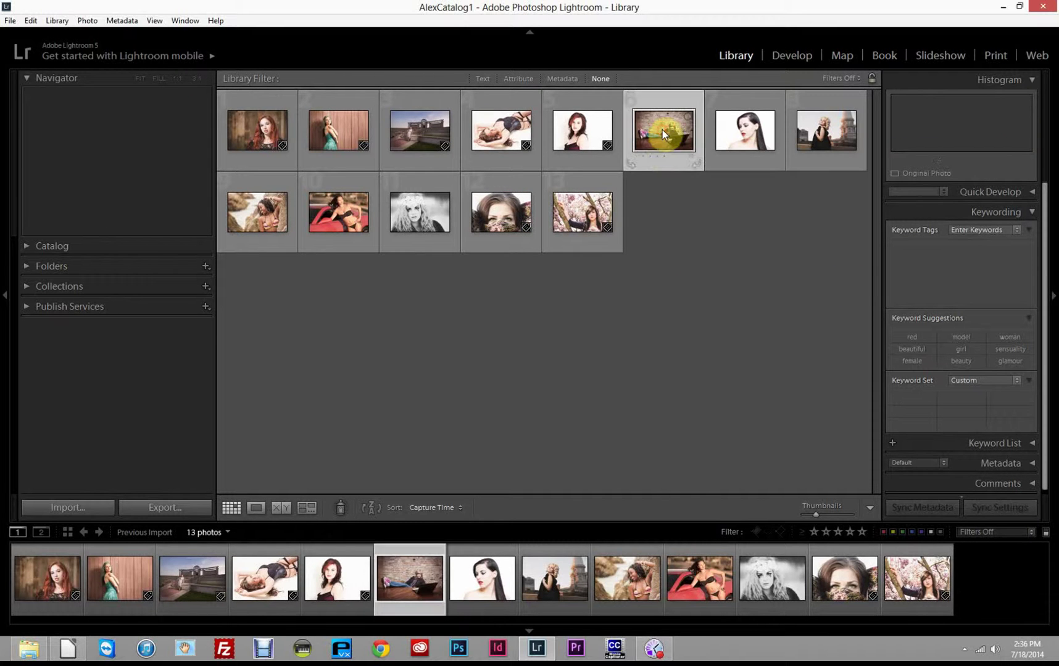
ctrl+click(826, 135)
ctrl+click(435, 204)
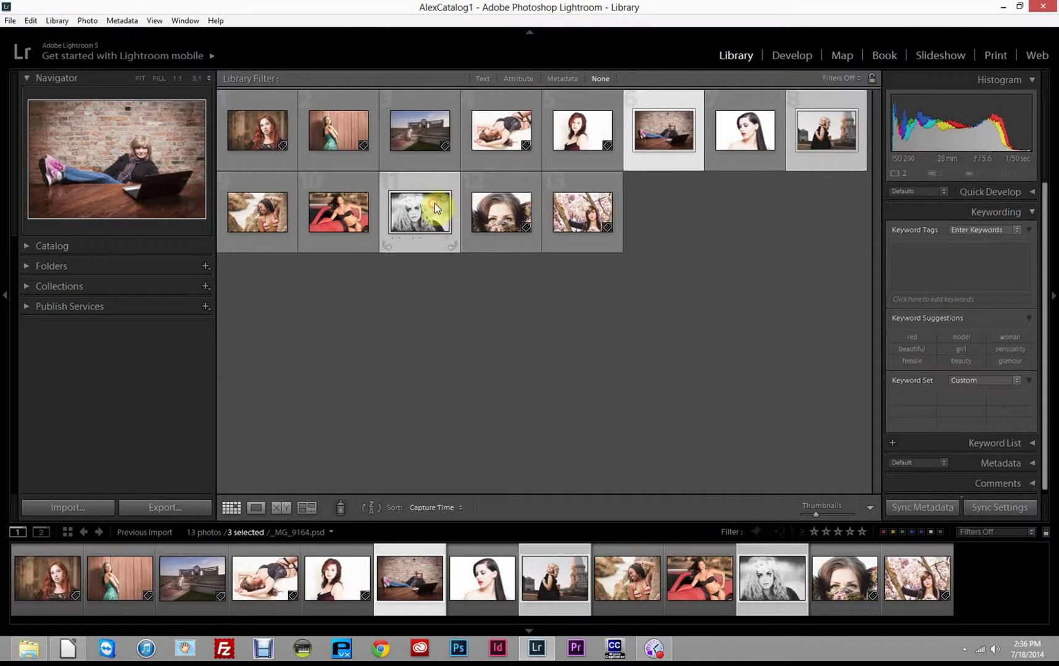
click(939, 266)
text(blonde)
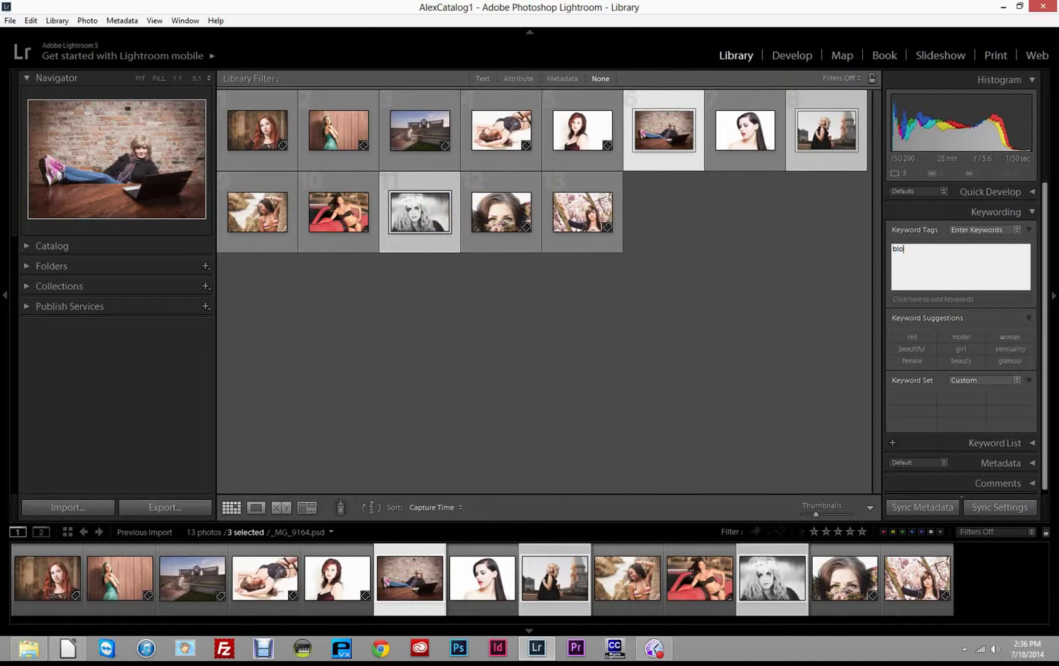
click(823, 294)
Apply the keyword "black" to the ninth and tenth photos together.
click(357, 209)
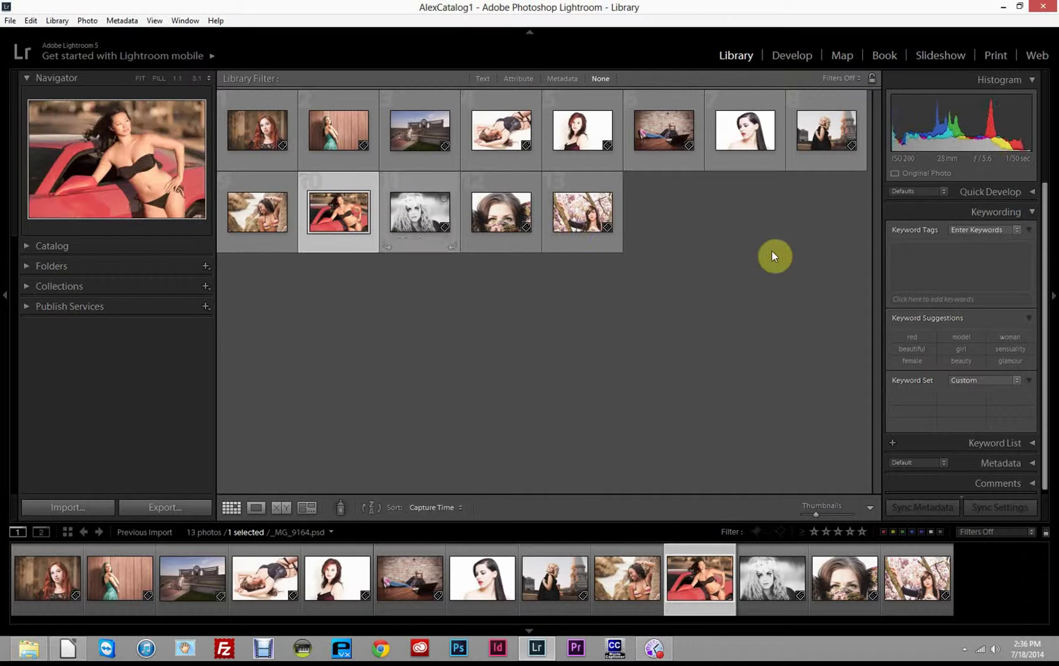
click(915, 260)
ctrl+click(259, 216)
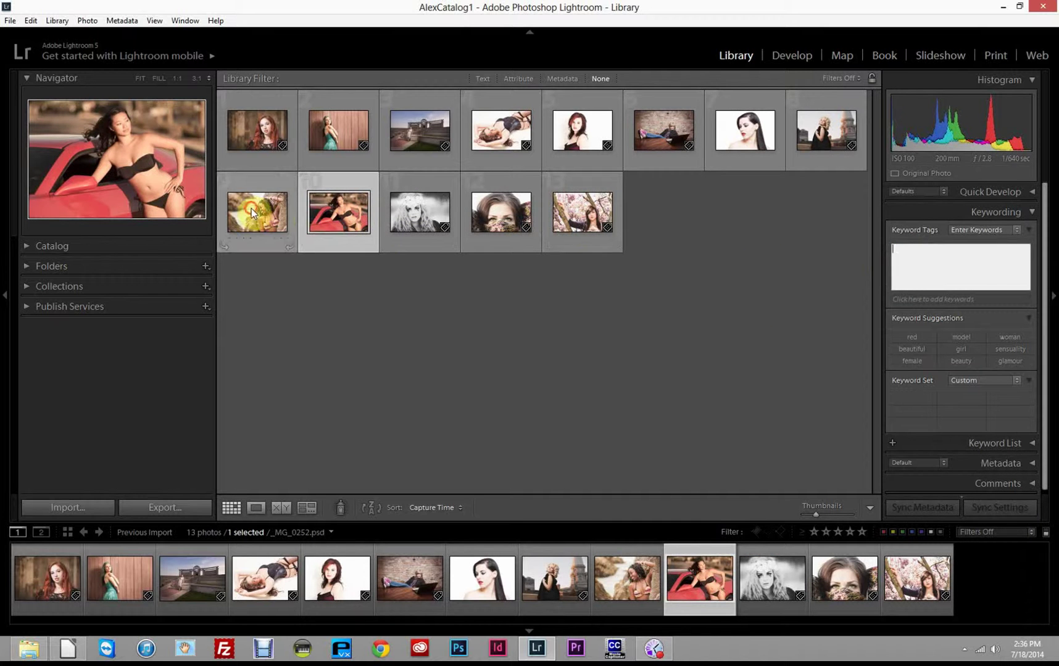
click(914, 249)
text(black)
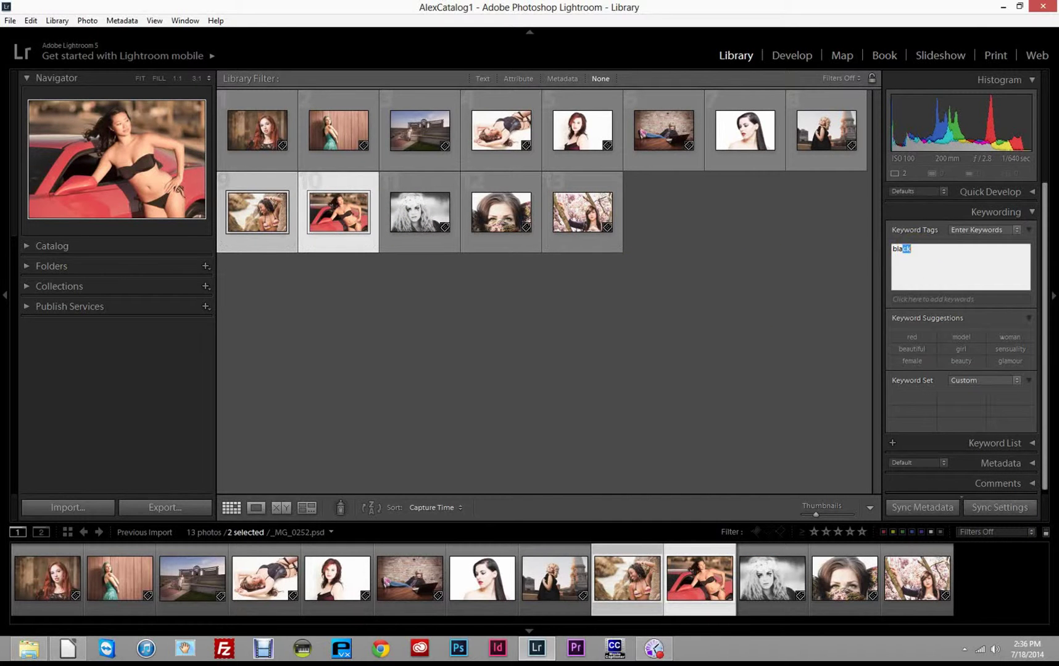
key(Return)
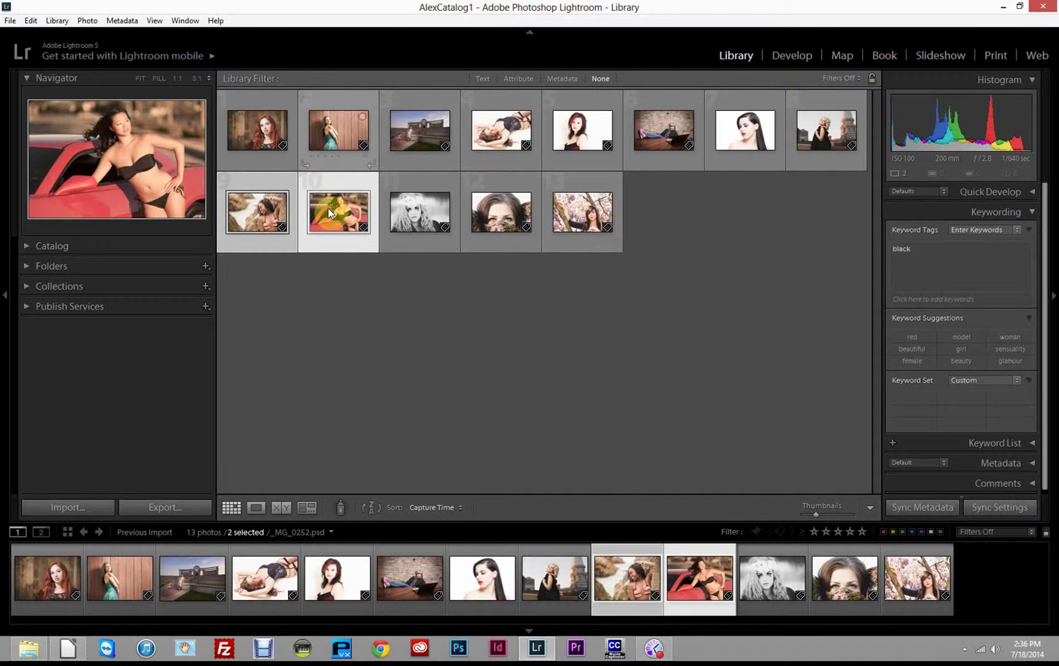
Go through the photos one by one to check which keyword tag each has and whether any is missing.
click(404, 213)
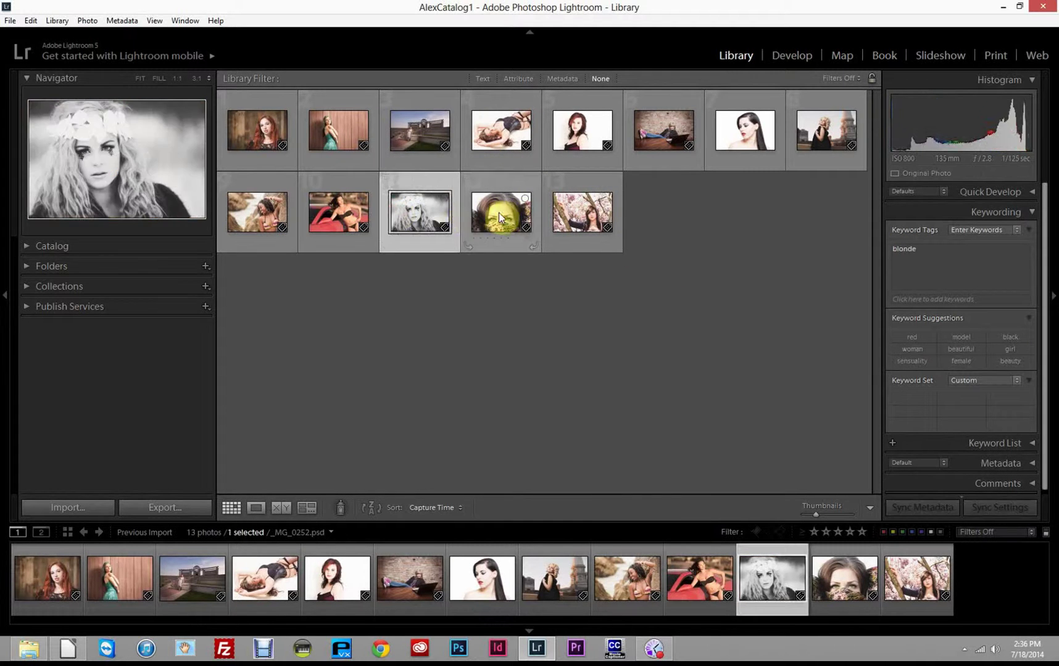
click(499, 213)
click(559, 220)
click(318, 219)
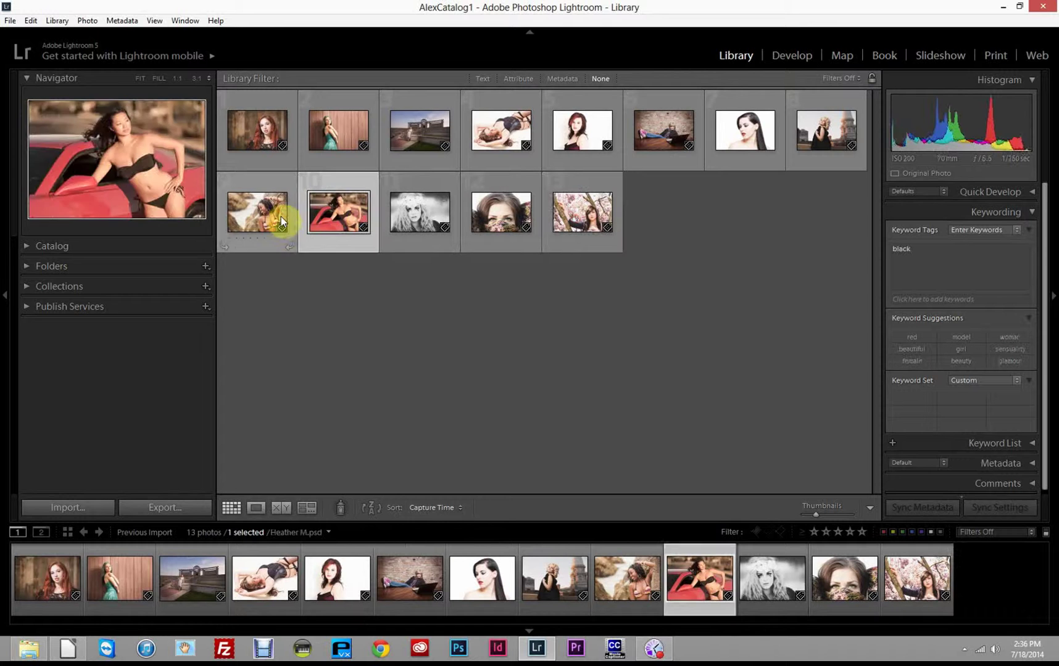
click(278, 213)
click(273, 132)
click(344, 127)
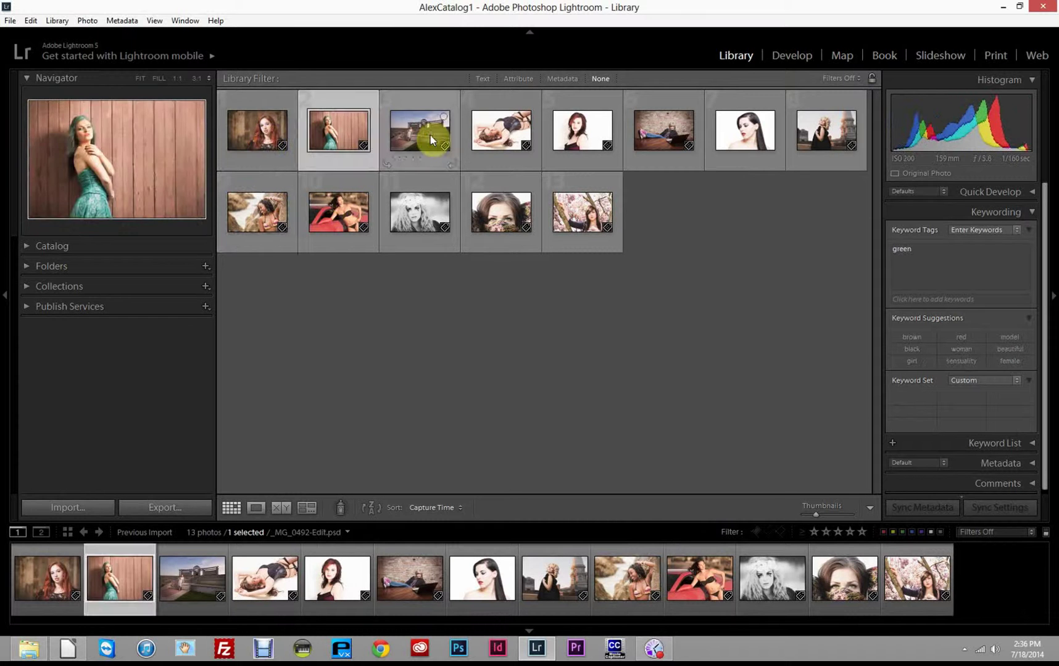
click(430, 136)
click(482, 134)
click(577, 134)
click(669, 141)
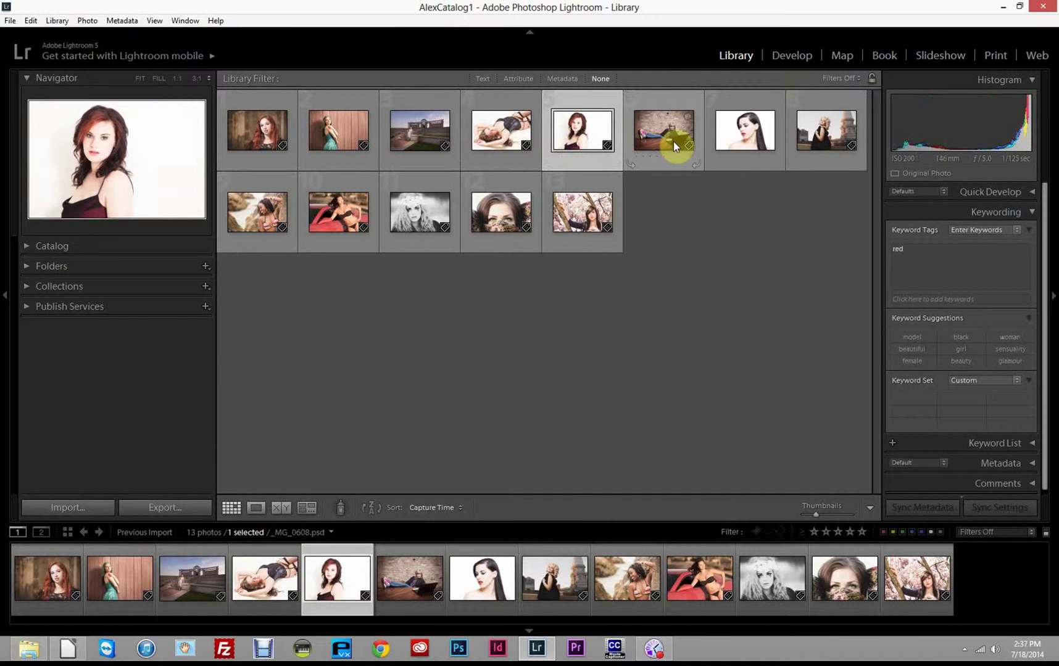
click(741, 139)
click(821, 130)
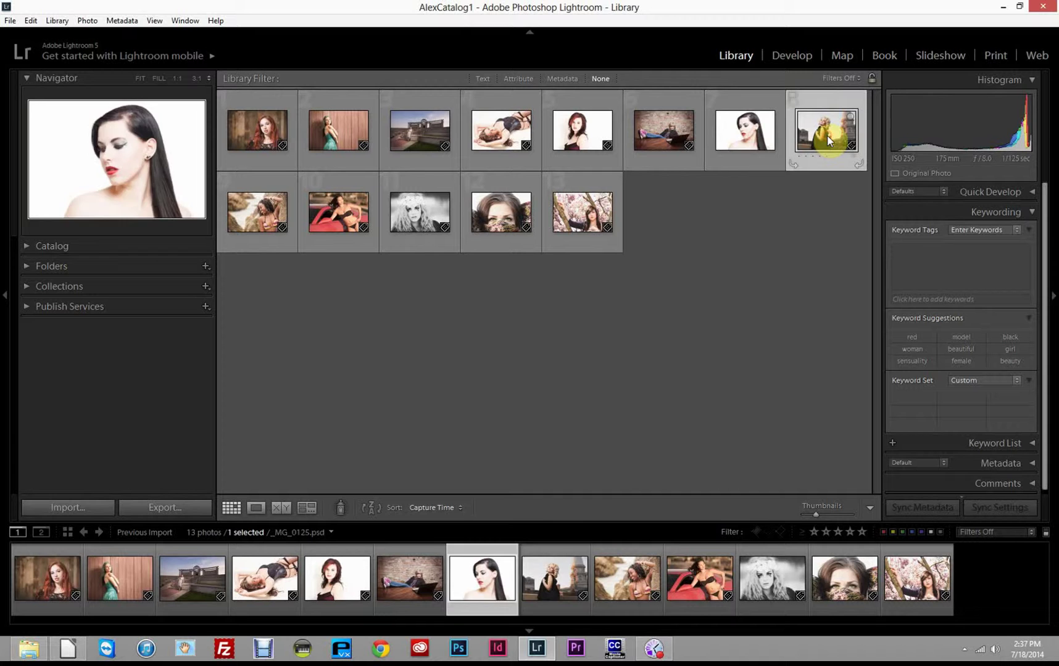
Add the keyword "black" to the seventh photo, _MG_0125.psd, then clear the selection.
click(745, 135)
click(945, 255)
text(black)
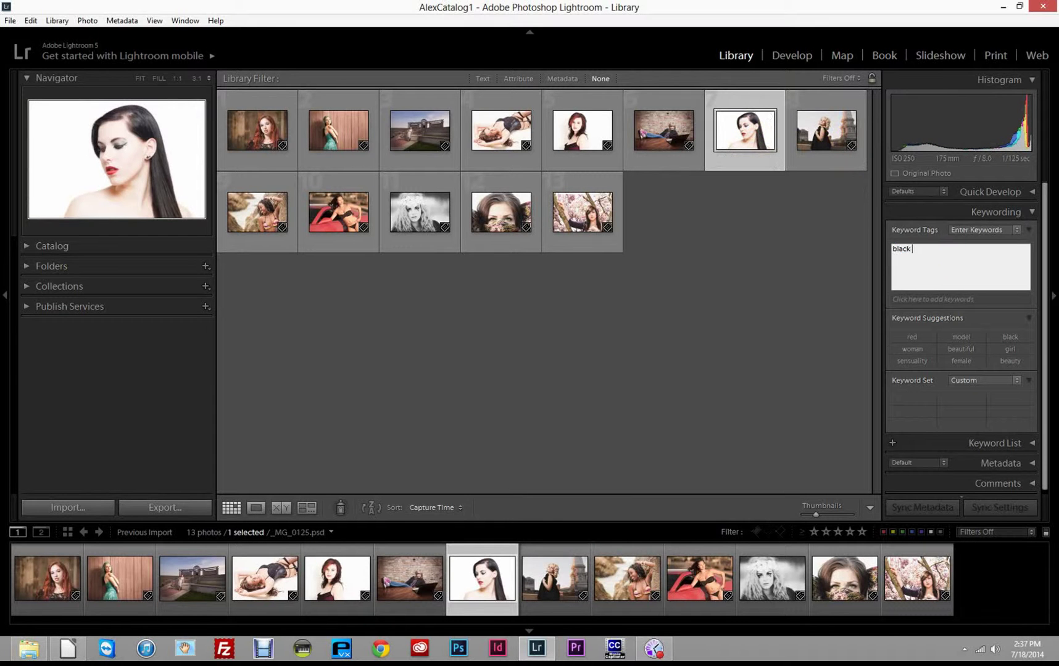
key(Return)
click(789, 293)
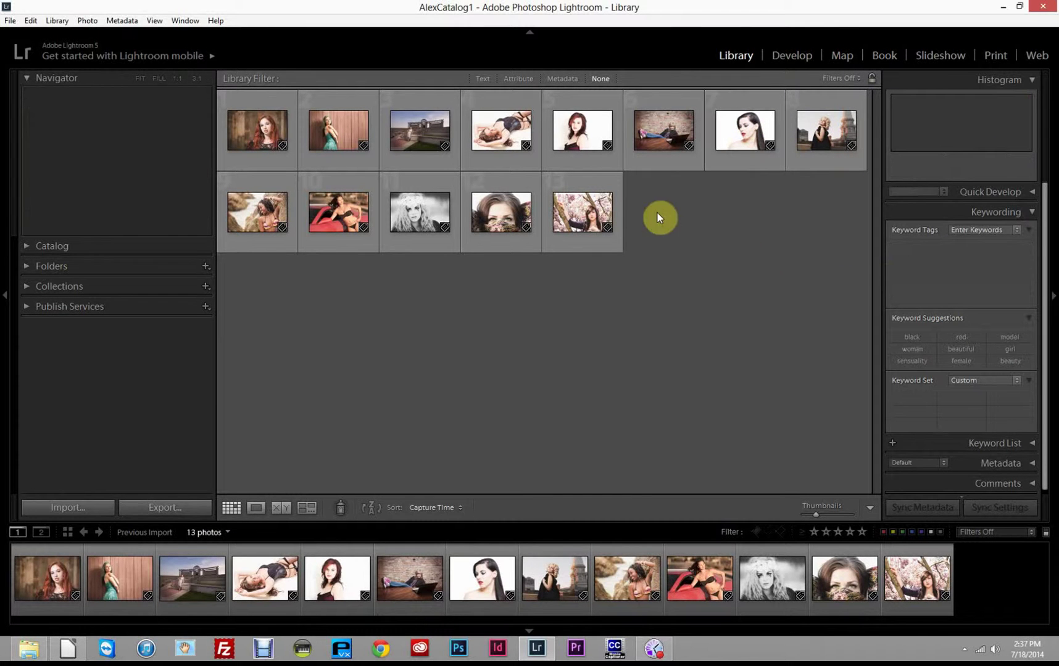
Show the first photo enlarged in Loupe view and step back and forth through the next photos.
click(268, 135)
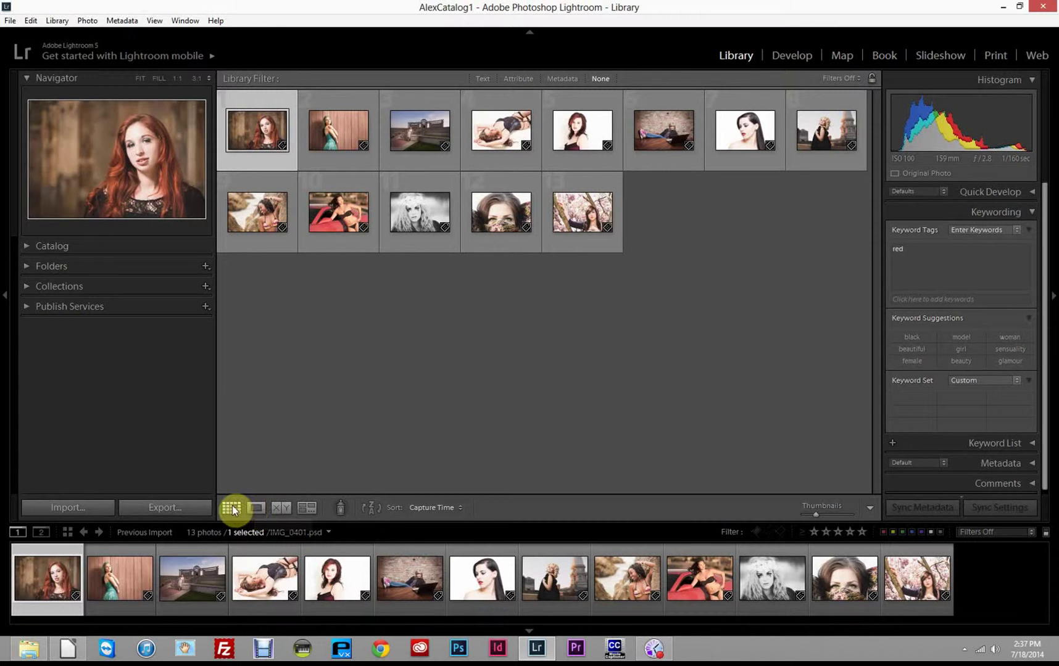
click(254, 508)
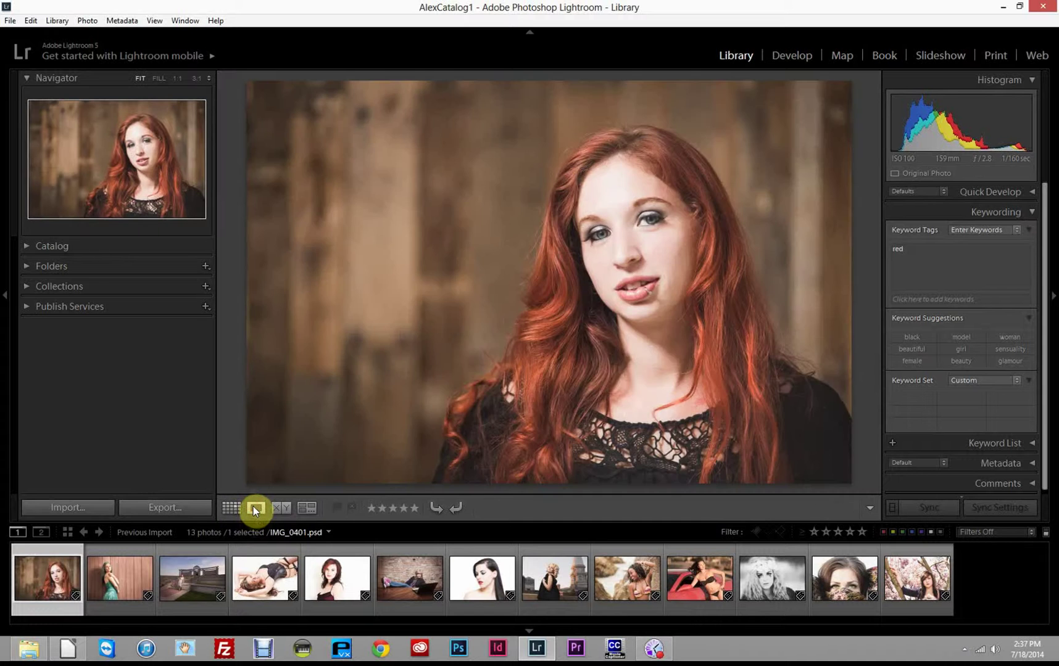
click(234, 509)
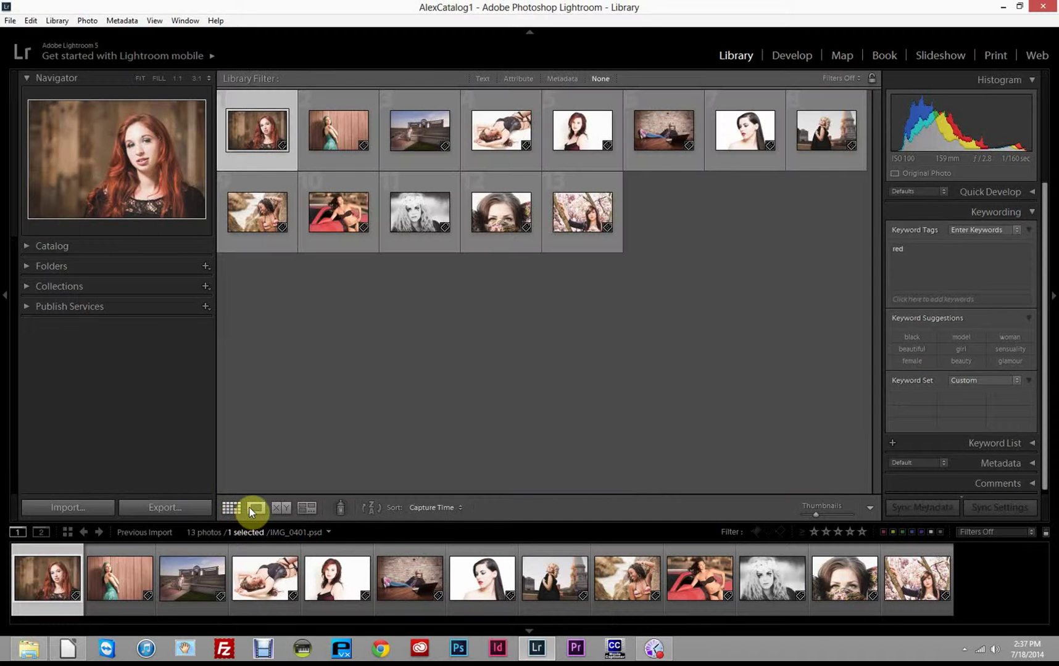
click(253, 507)
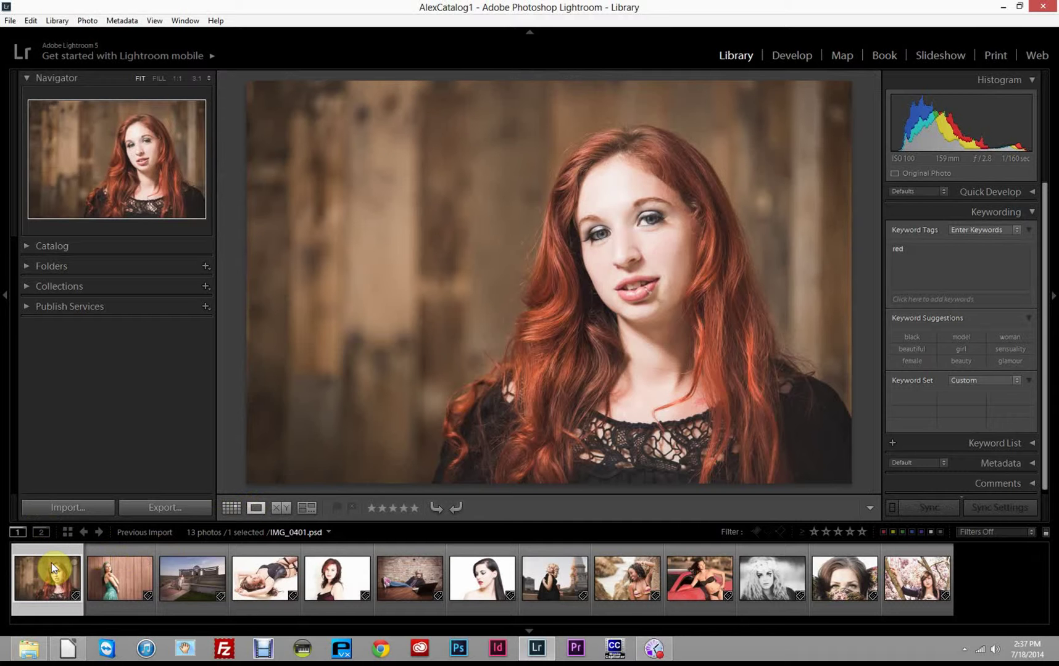
key(Right)
key(Left)
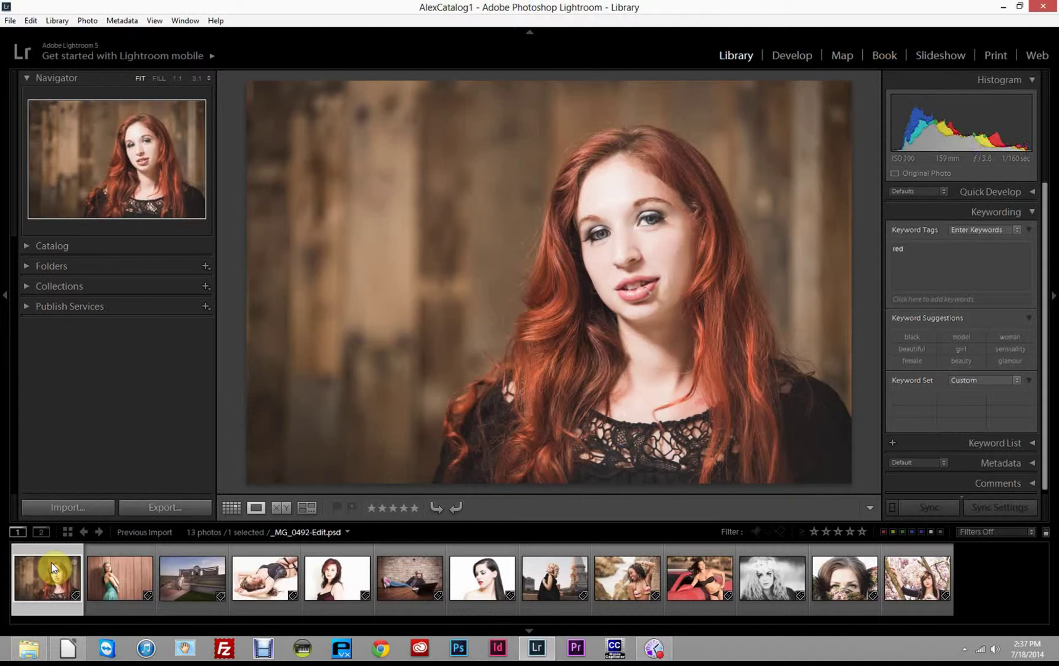
key(Right)
key(Right)
key(Left)
key(Left)
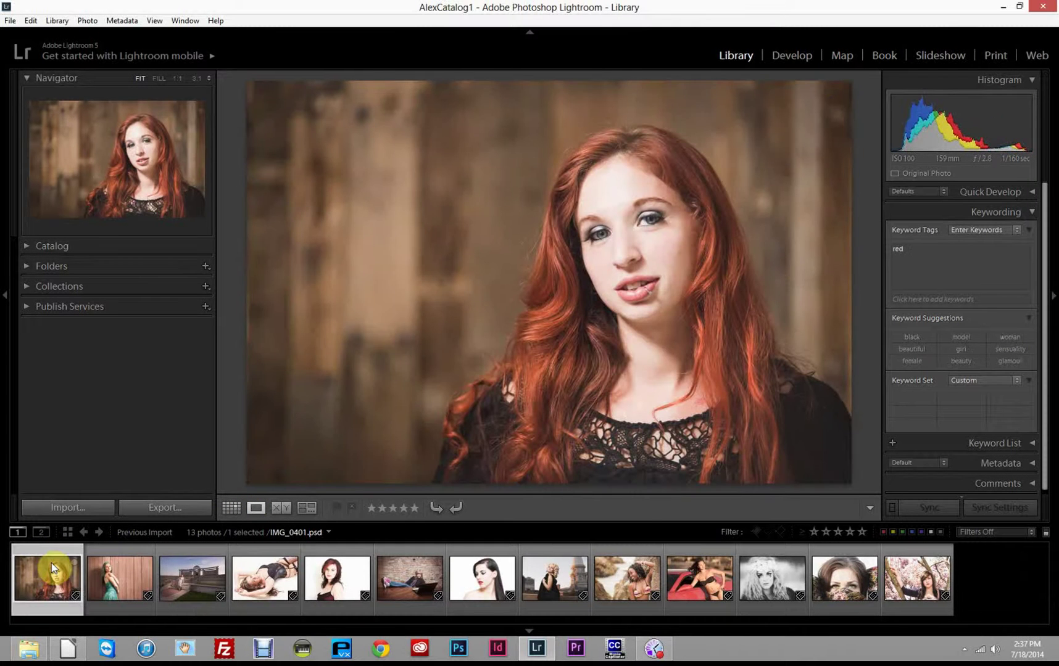
Rate the first four photos one star each and leave the fifth photo, _MG_0608.psd, without a rating.
key(1)
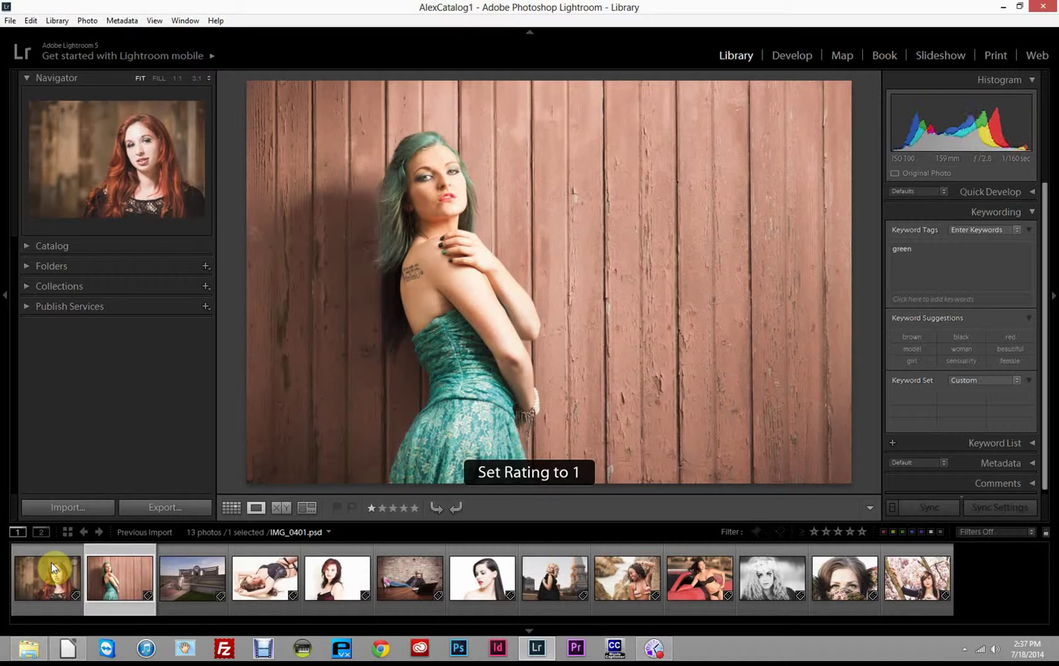
key(1)
key(1)
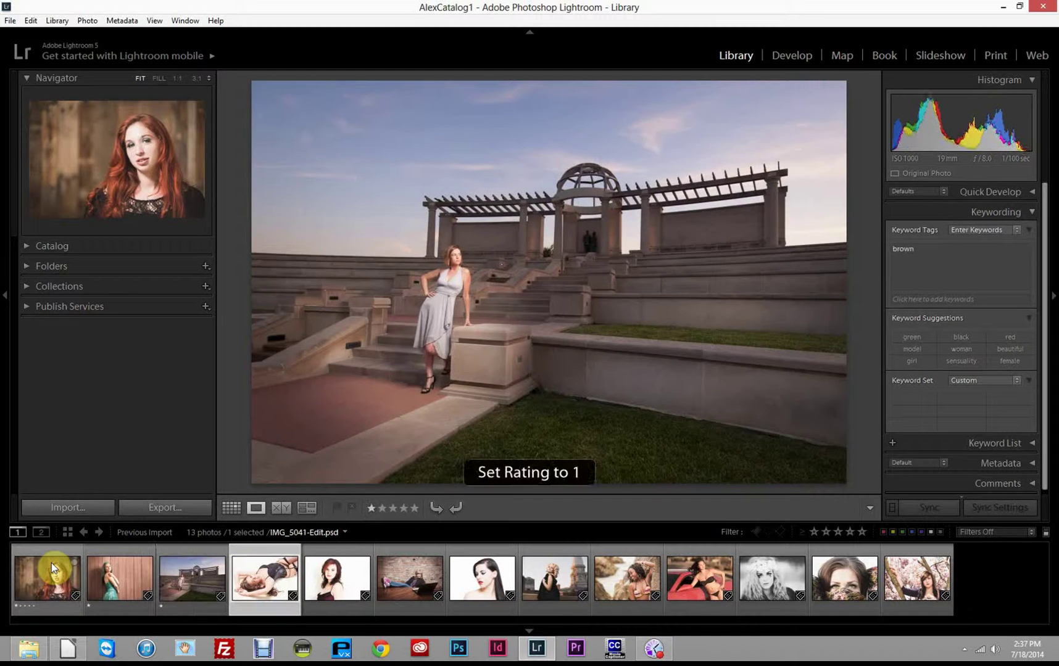
key(1)
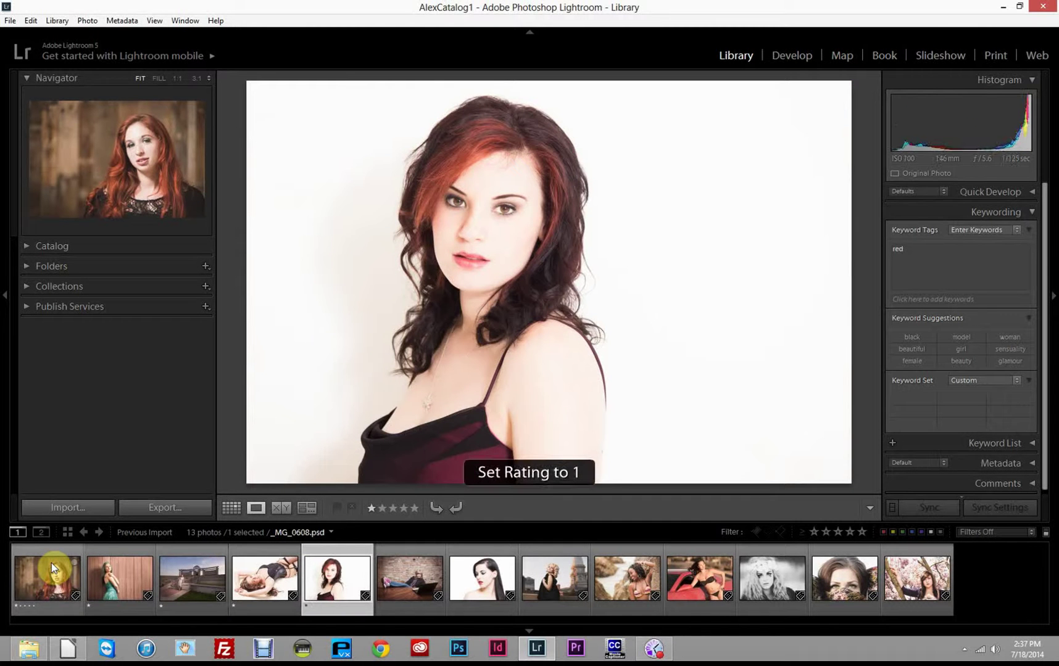
key(0)
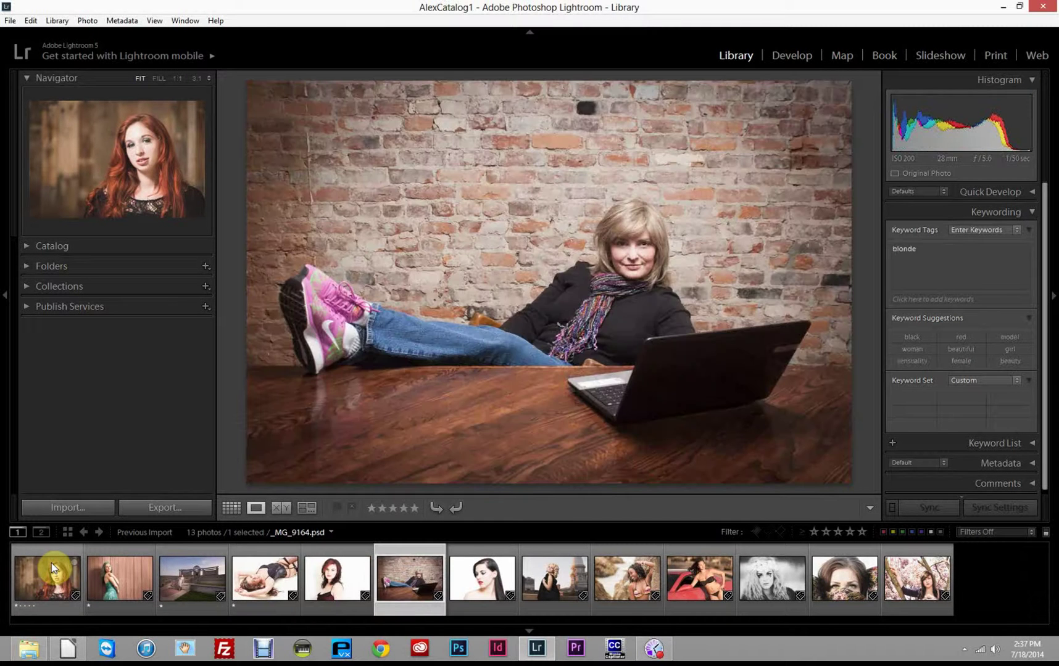
Rate the sixth to tenth and the twelfth photos one star each, leaving the eleventh and thirteenth unrated.
key(1)
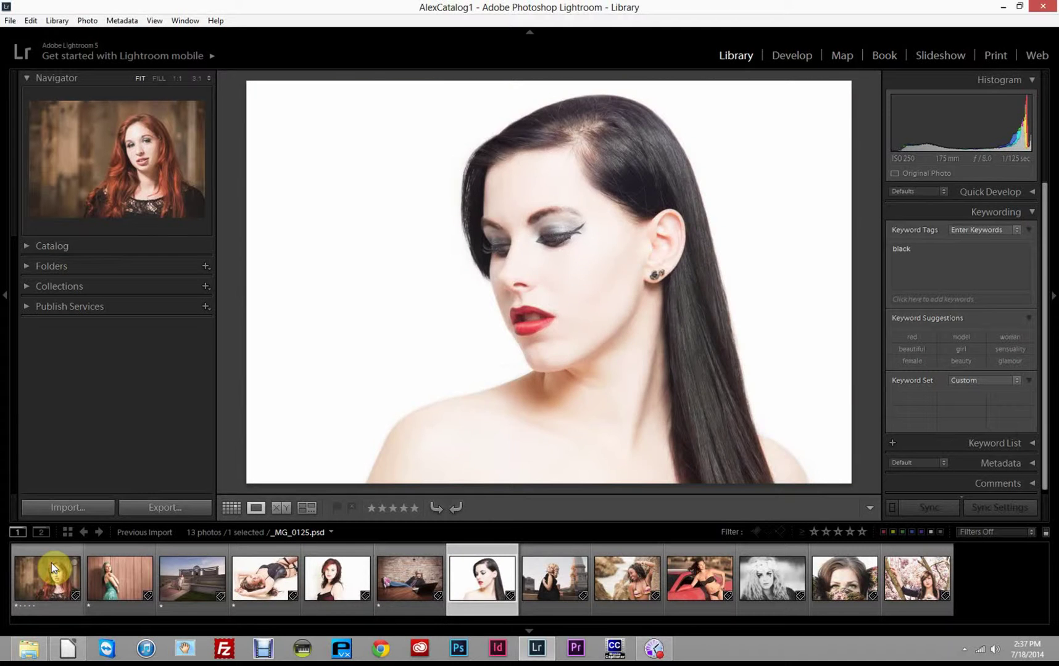
key(1)
key(1)
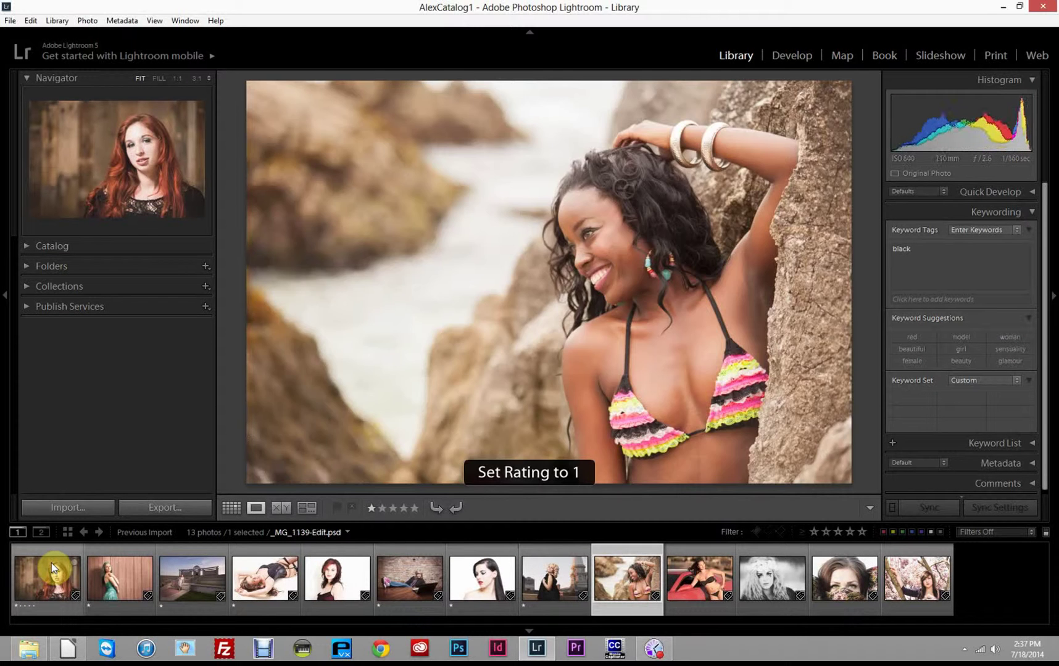
key(1)
key(1)
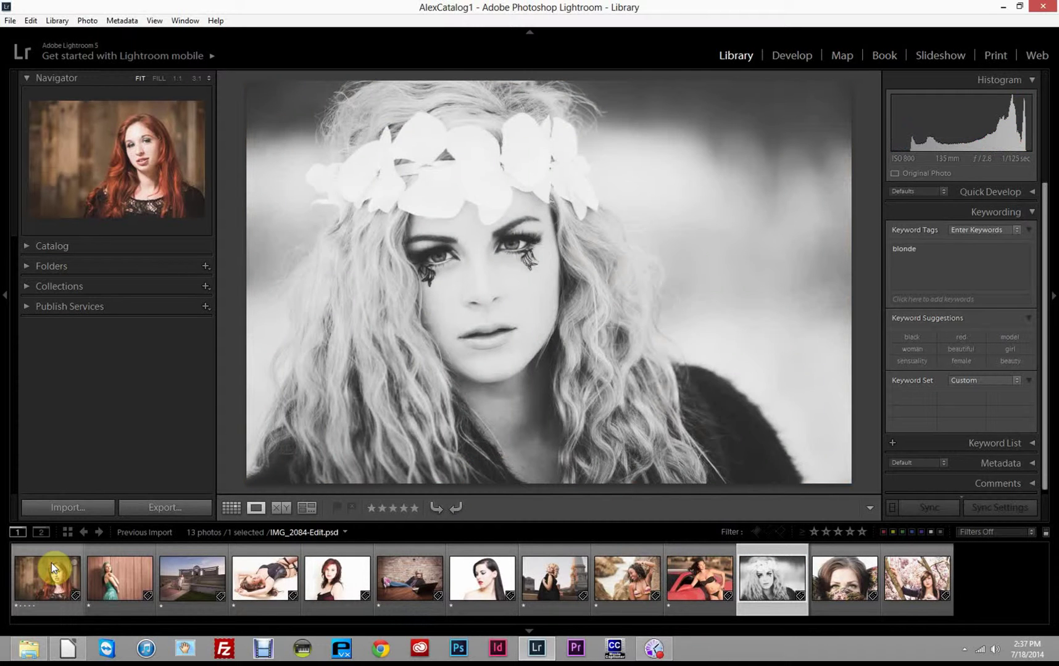
key(1)
key(1)
Go back to the first photo and filter the filmstrip to photos rated one star and higher.
key(Left)
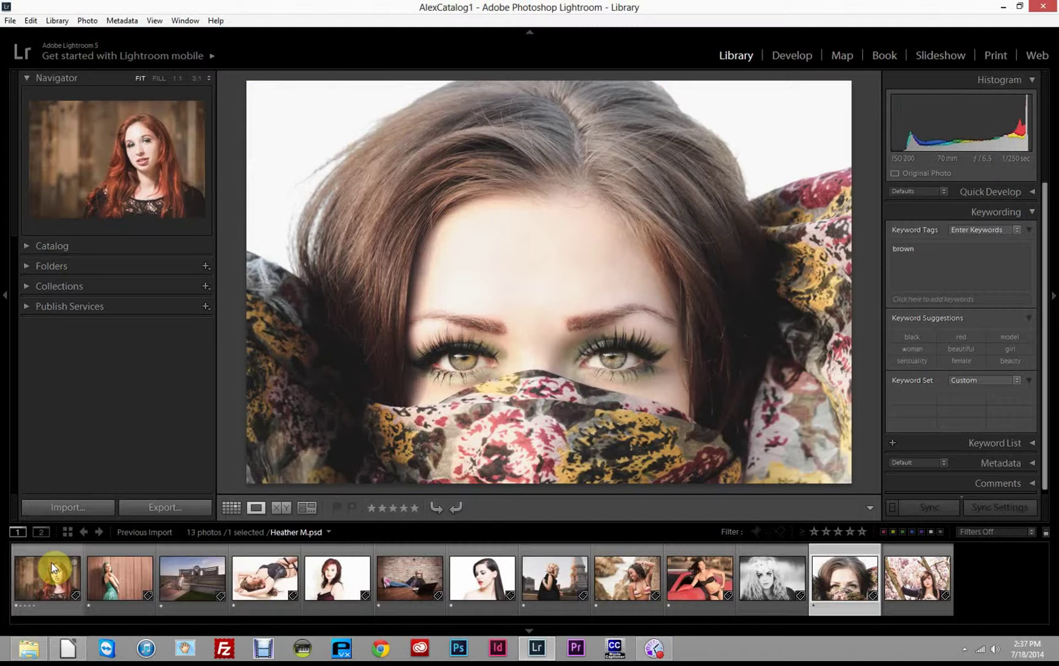
key(Left)
key(Left)
key(Left)
key(Left)
key(Left)
key(Left)
key(Left)
key(Left)
key(Left)
key(Left)
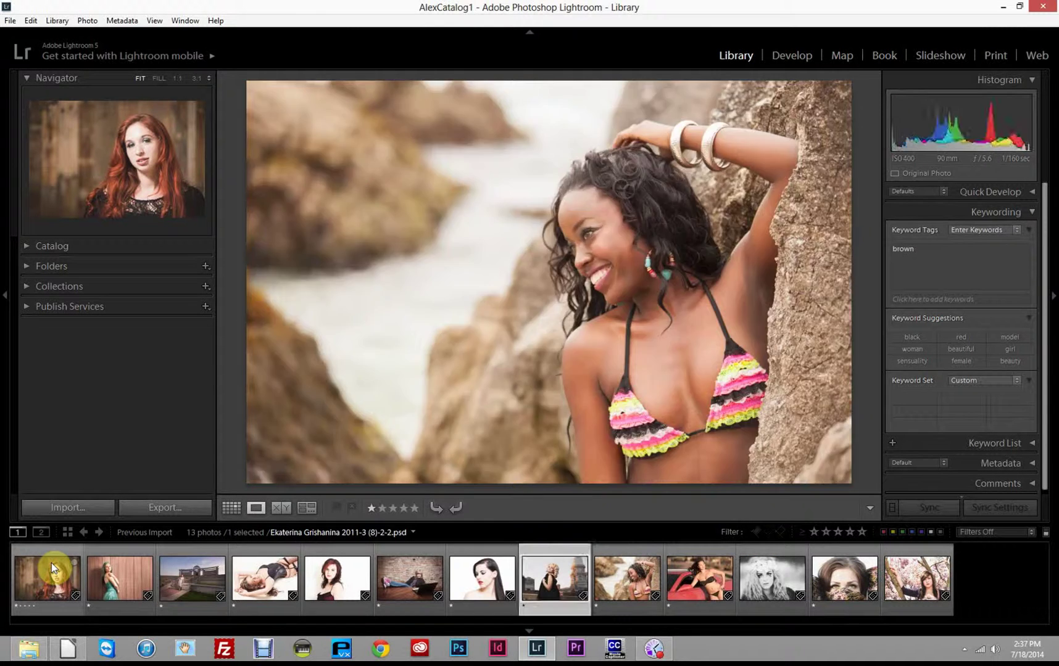
key(Left)
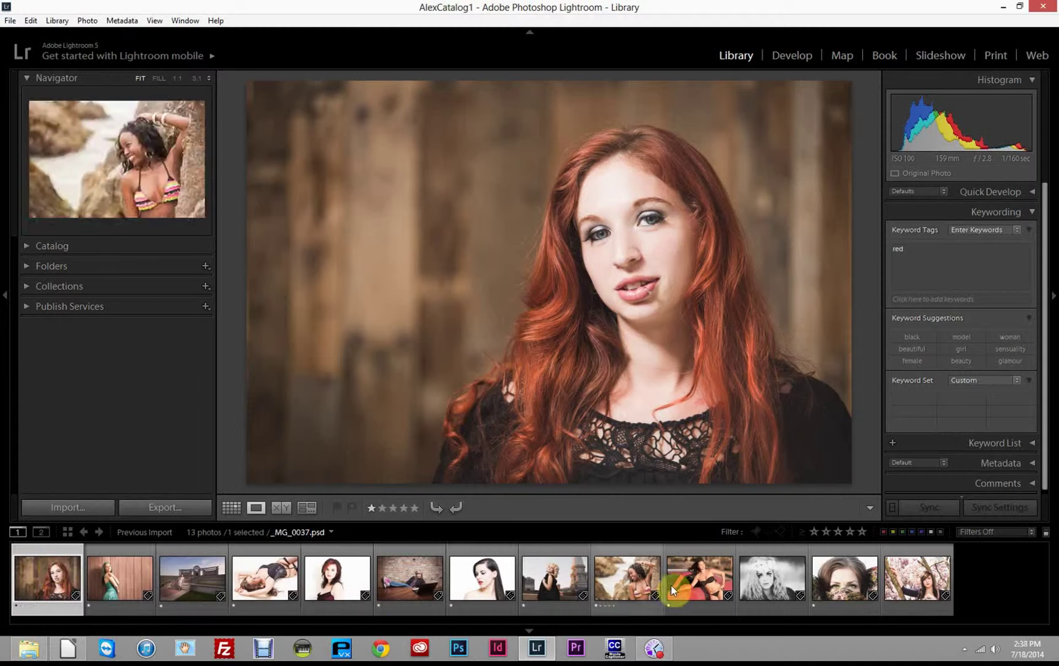
click(814, 532)
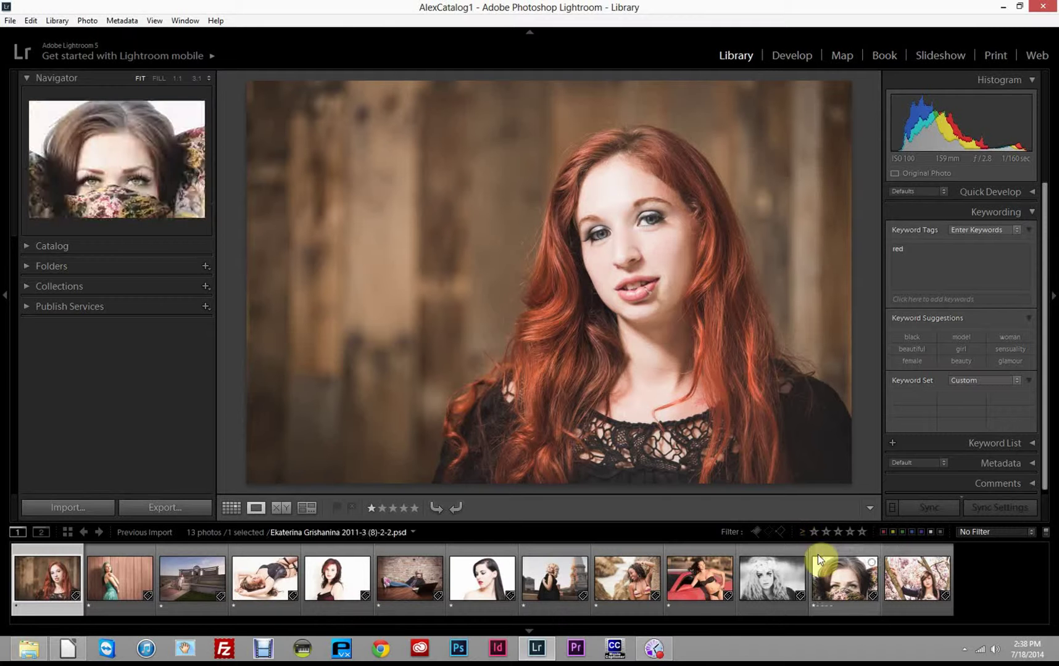
click(816, 532)
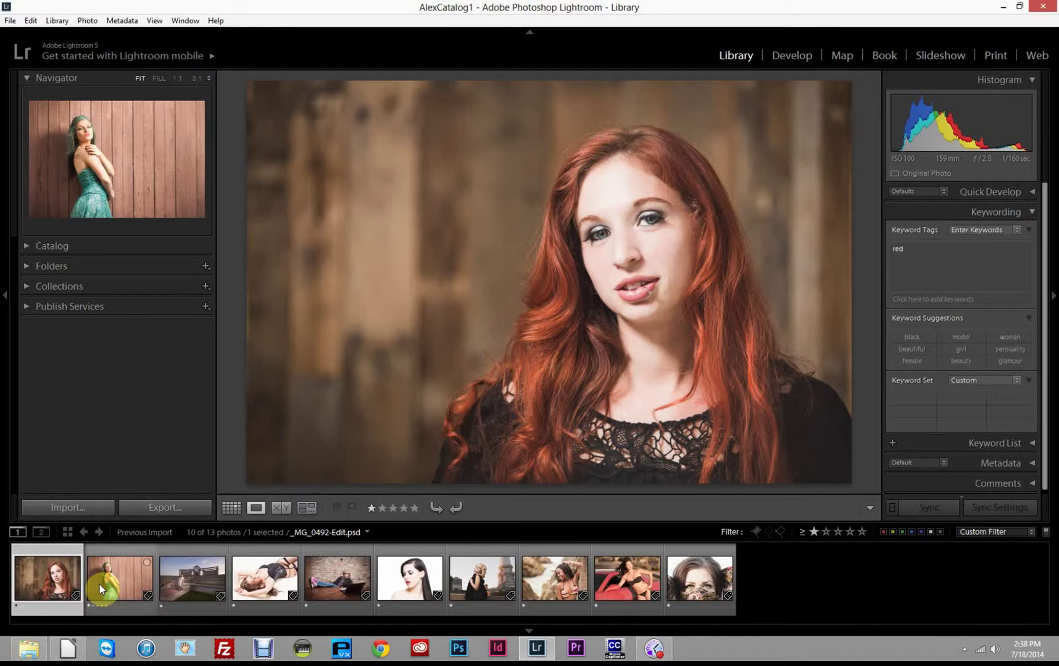
Rate the first, fifth, seventh and tenth photos of the filtered filmstrip two stars each.
key(2)
key(Right)
key(Right)
key(Right)
key(Right)
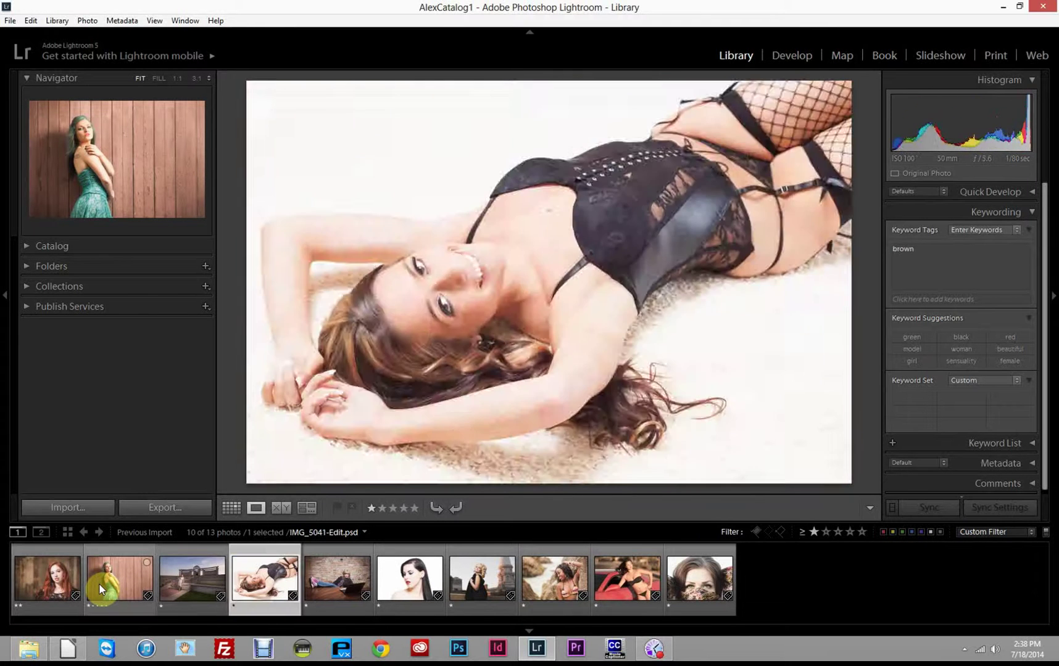
key(2)
key(Right)
key(Right)
key(2)
key(Right)
key(Right)
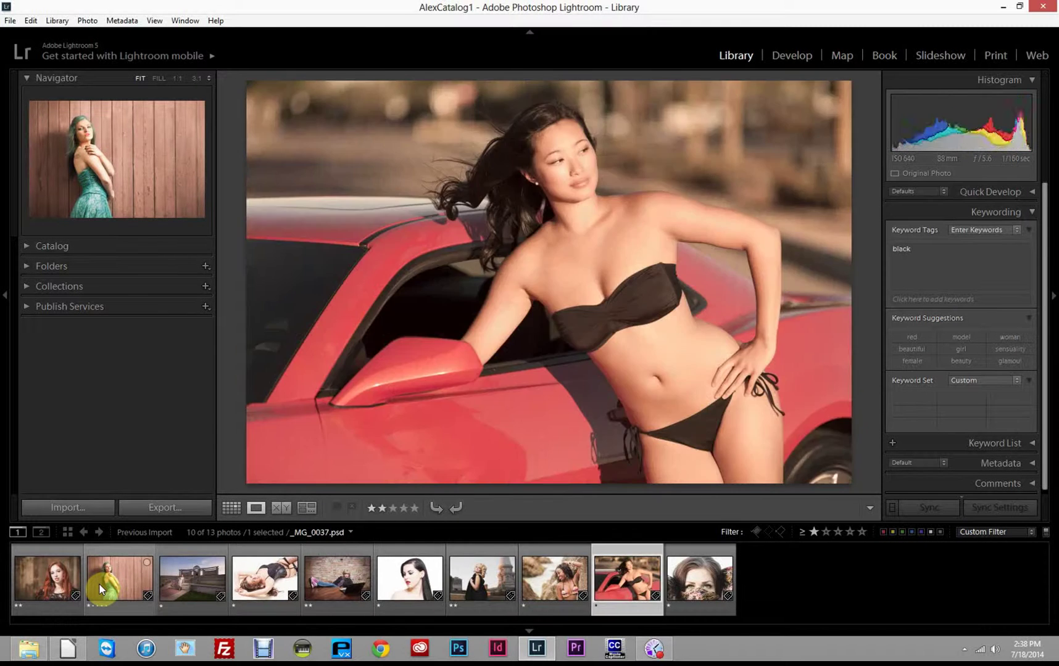
key(Right)
key(2)
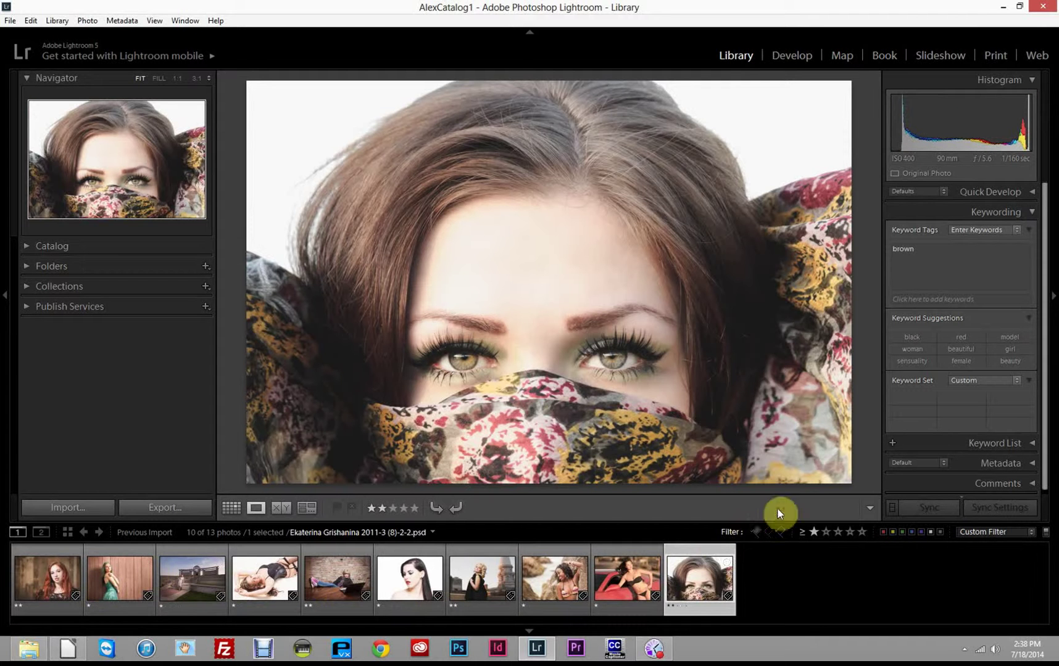
Filter the filmstrip to two stars and higher, and rate its last two photos four stars each.
click(827, 531)
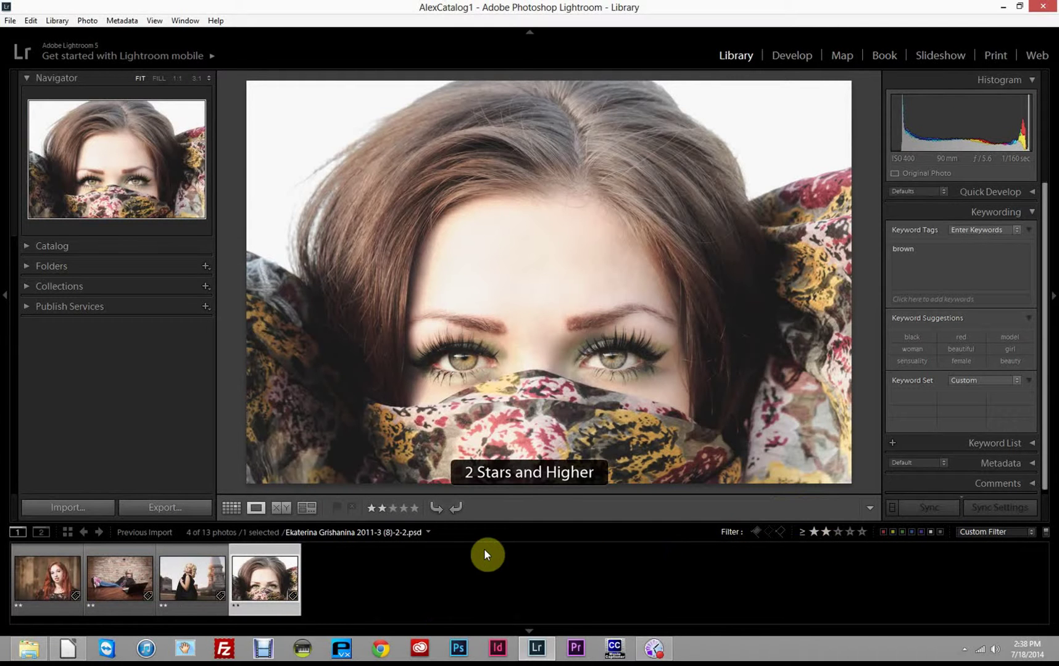
key(4)
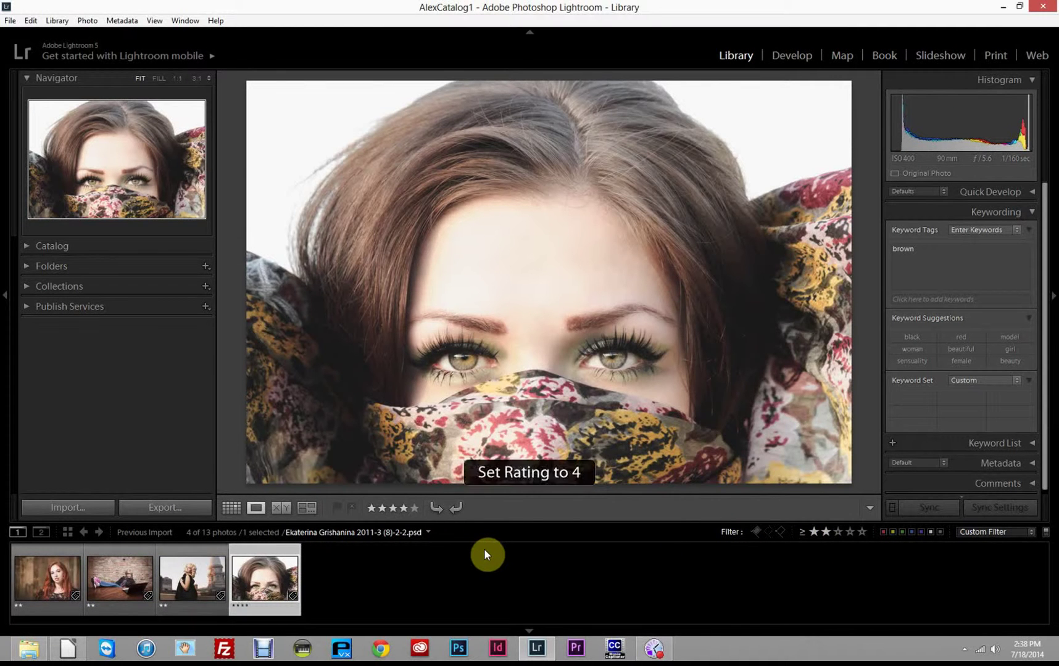
key(Left)
key(4)
key(Left)
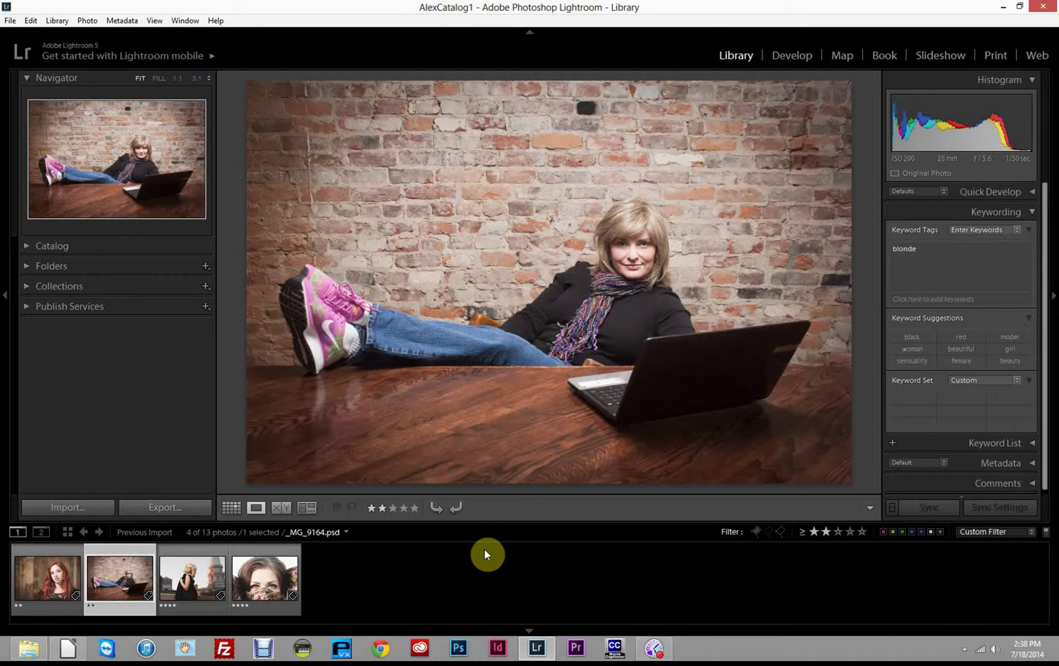
Look through the photos rated four stars and higher, and check the filter for five stars.
click(849, 531)
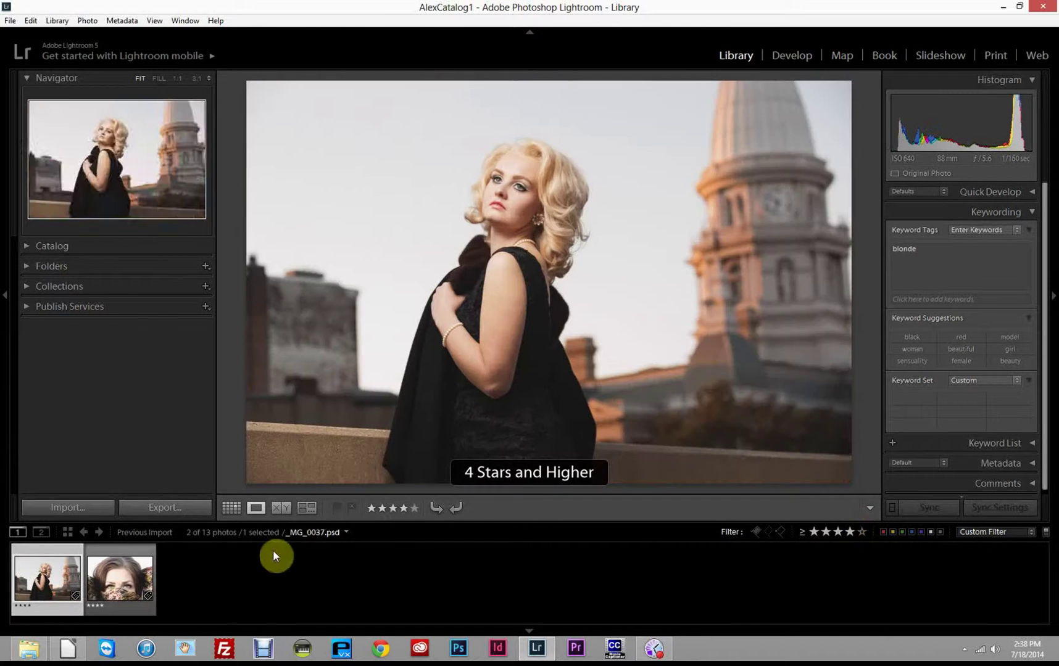
click(120, 586)
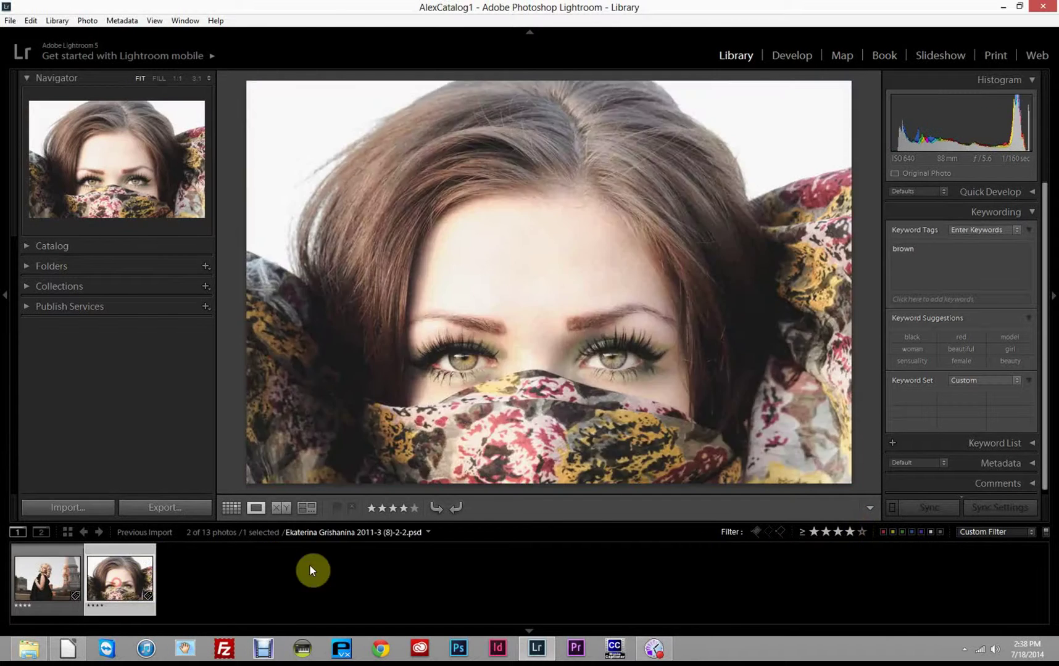
click(860, 531)
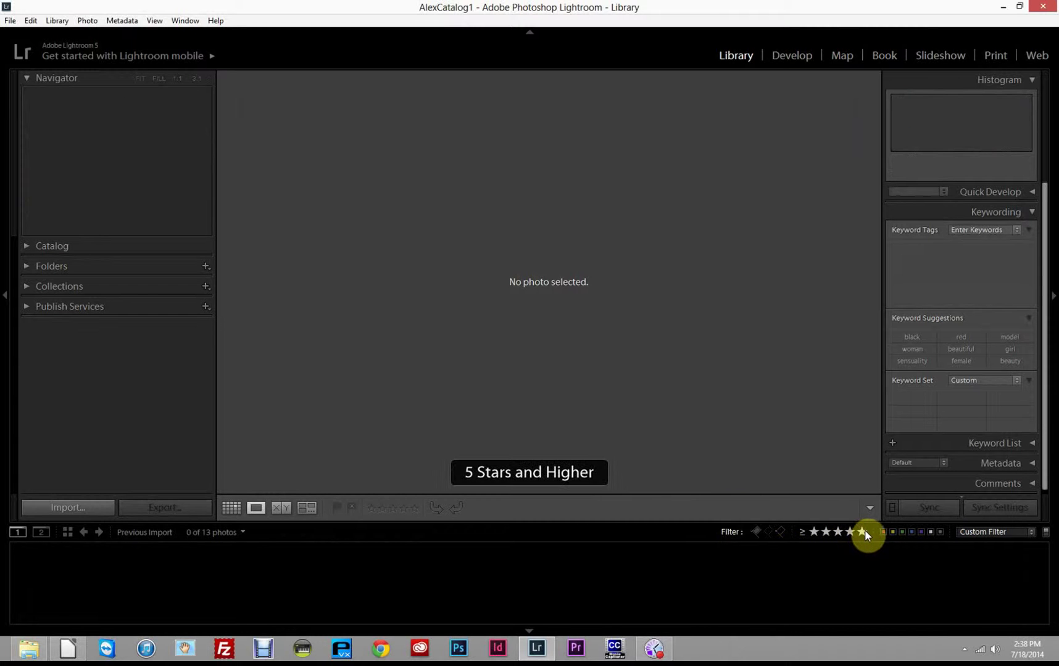
click(851, 531)
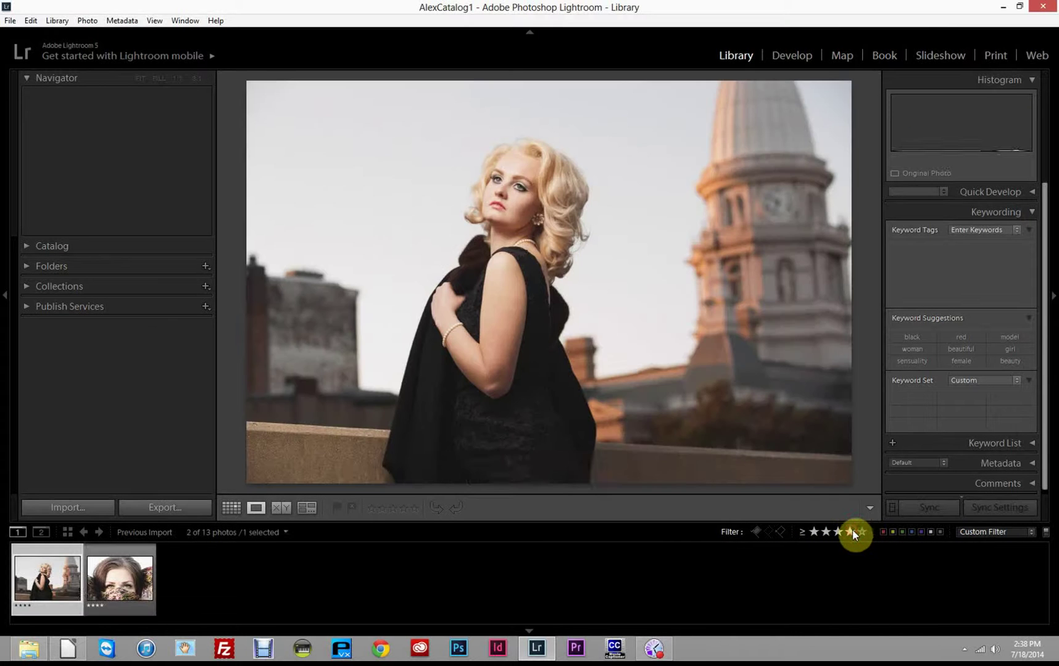
Rate the close-up portrait with the floral scarf five stars, check the five-star filter and reset it to one star and higher.
click(111, 579)
key(5)
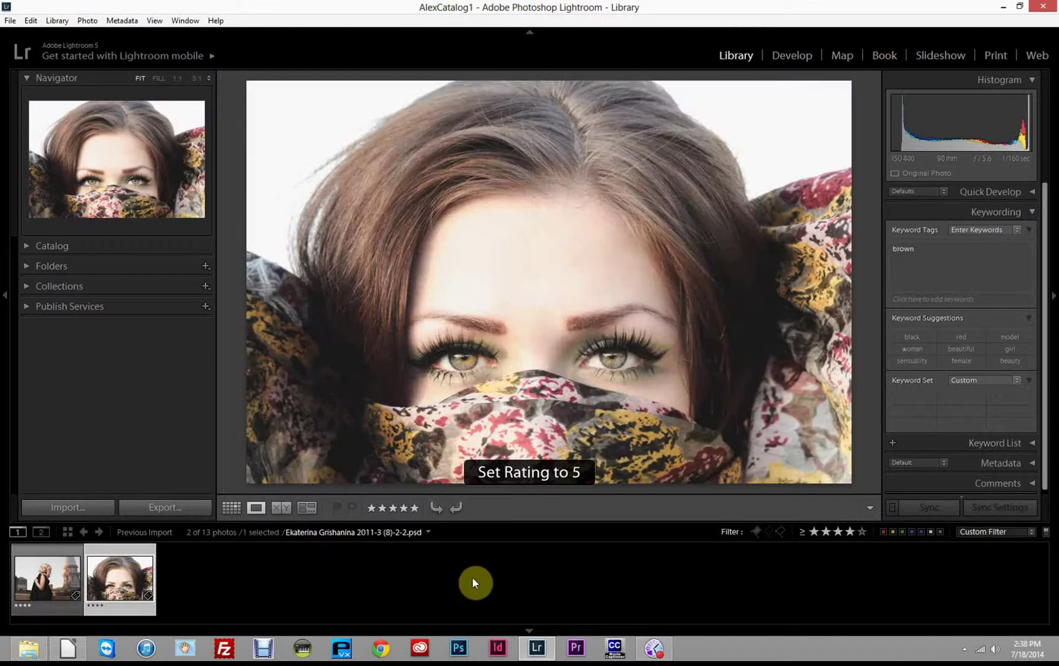
click(862, 531)
click(815, 531)
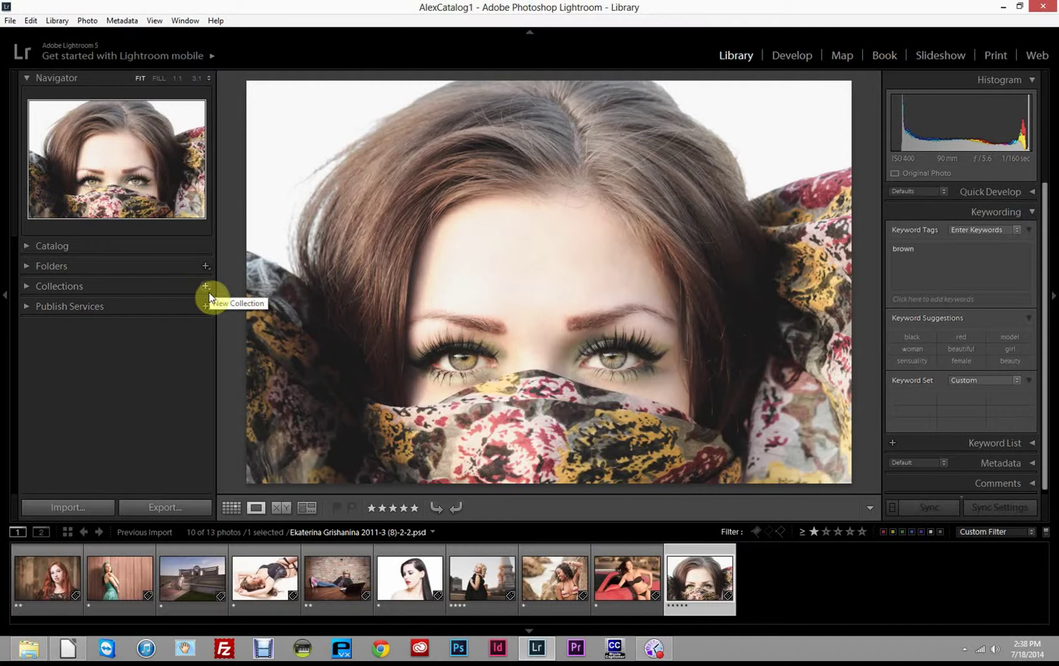
Start a smart collection named Blonde Hair 2+ with its rating rule set to two stars or more.
click(27, 287)
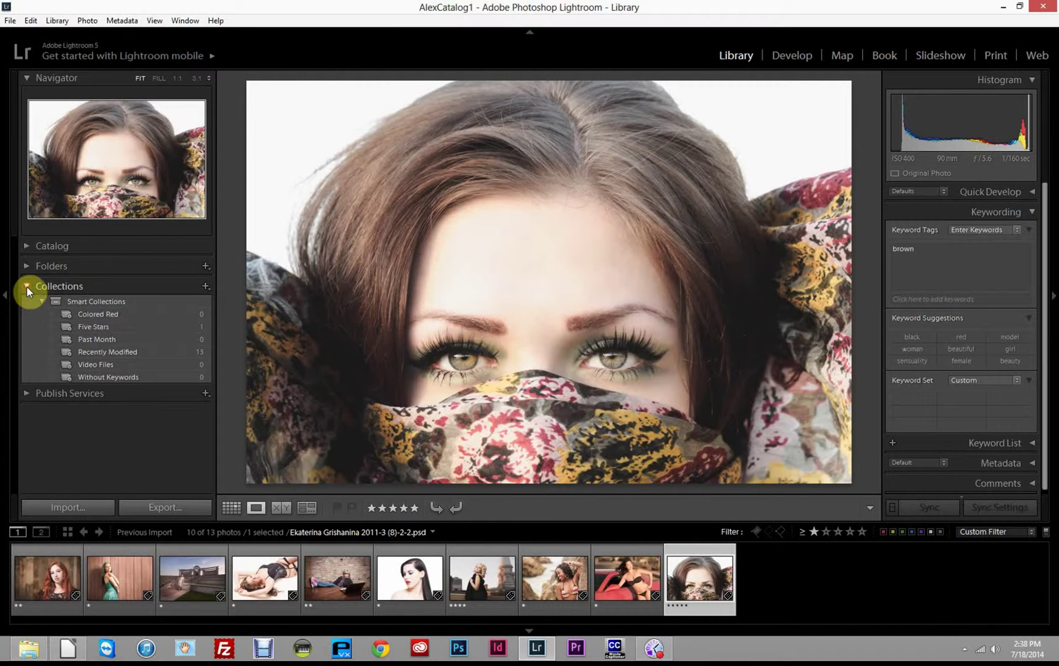
click(205, 287)
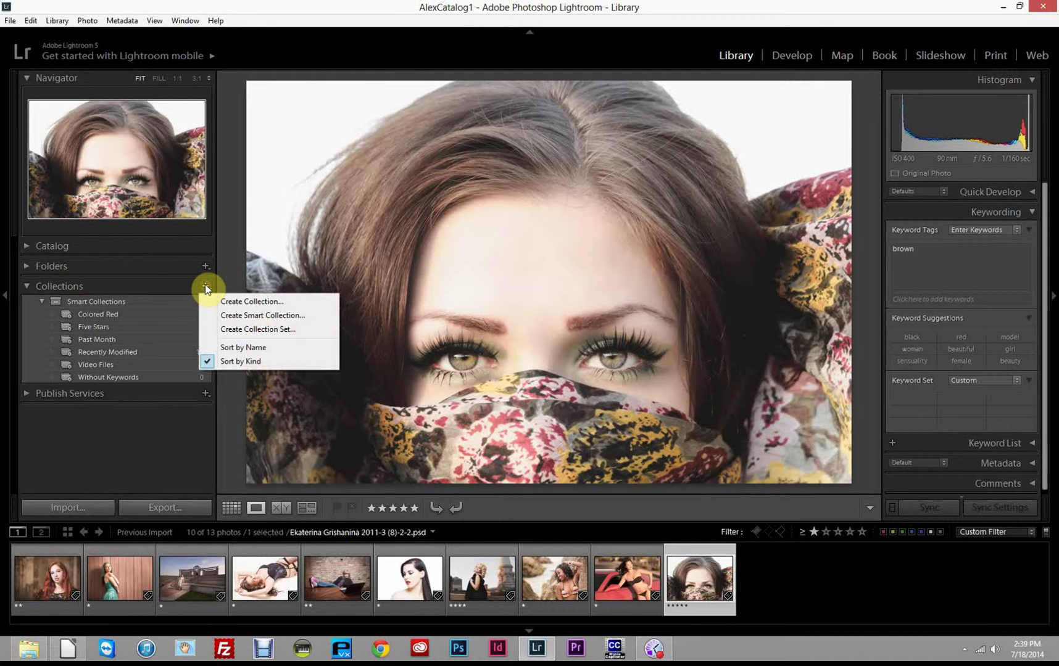
click(241, 316)
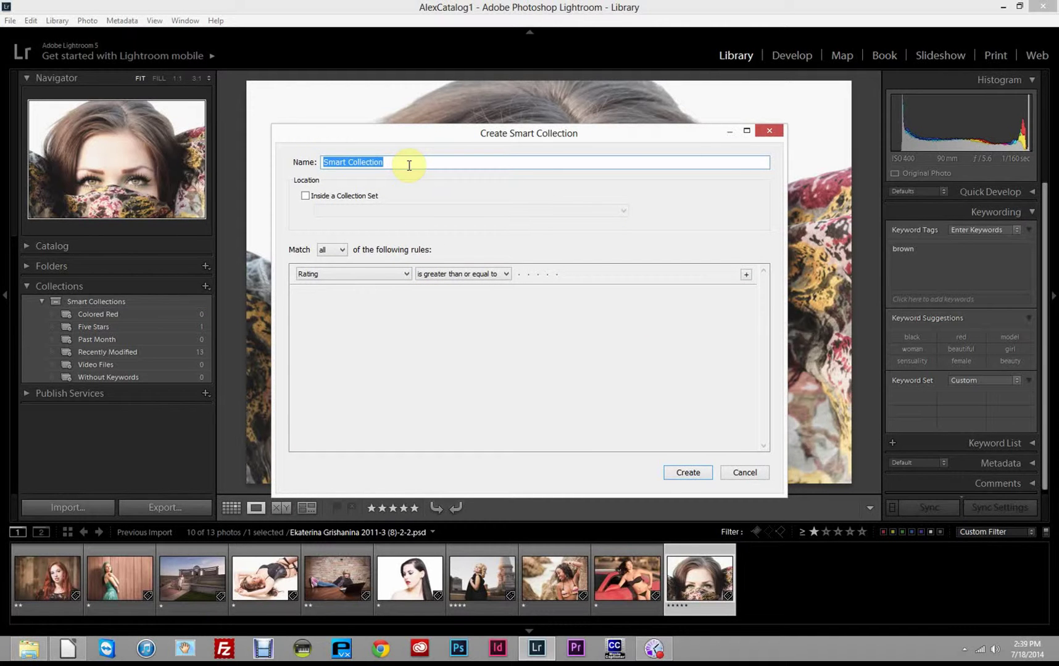
text(Blonde Ha)
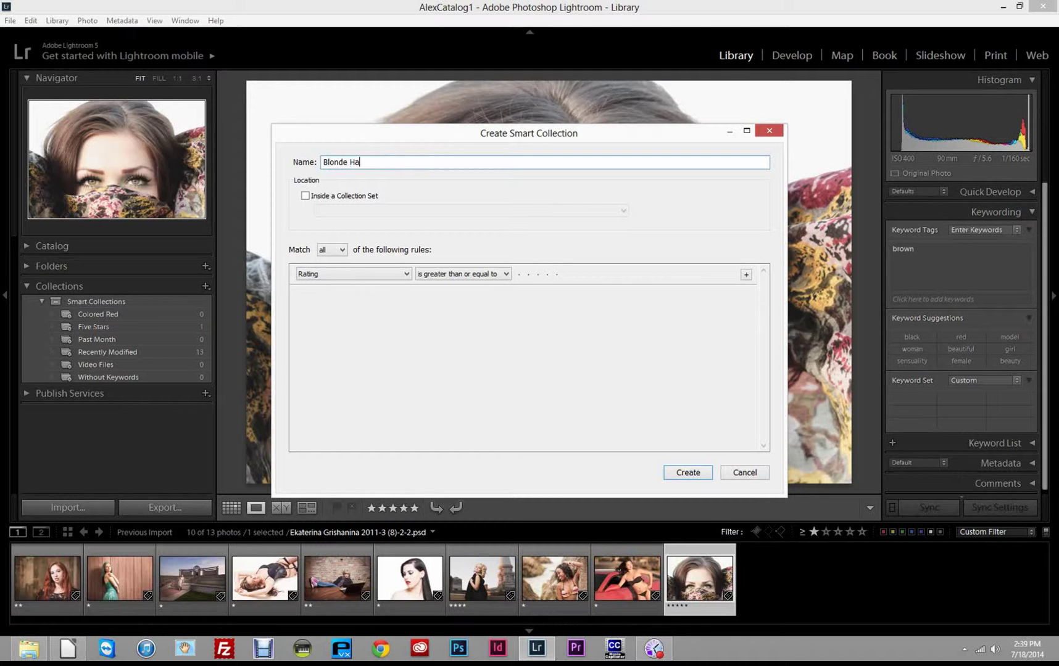
text(ir 2+)
click(529, 275)
Add a second rule requiring keywords that contain "blonde", and create the Blonde Hair 2+ smart collection.
click(747, 275)
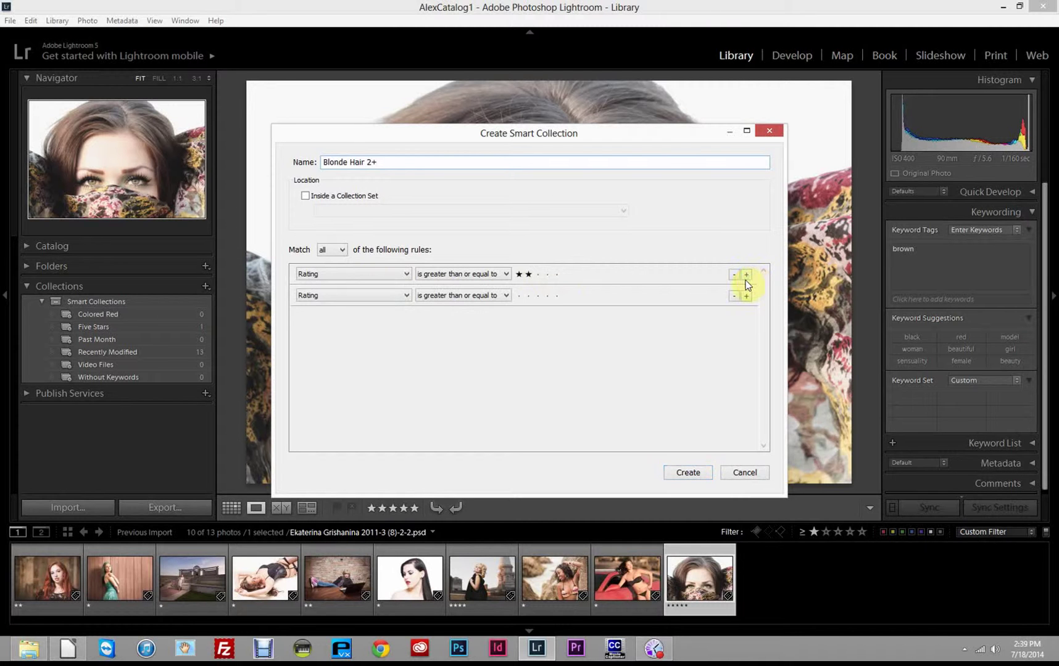
click(407, 295)
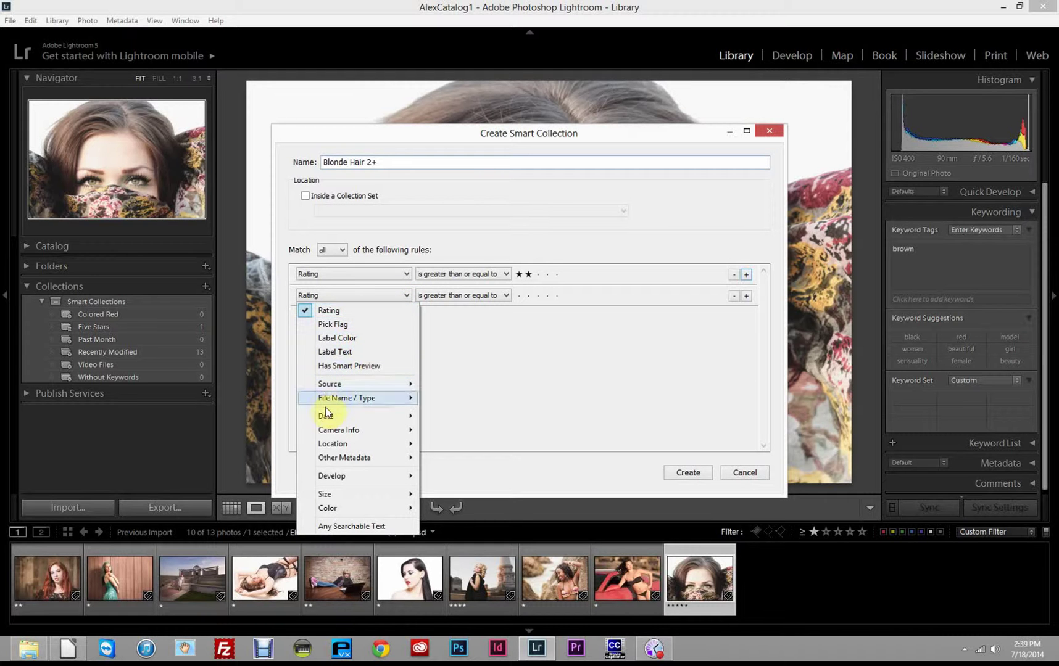
mouse_move(325, 461)
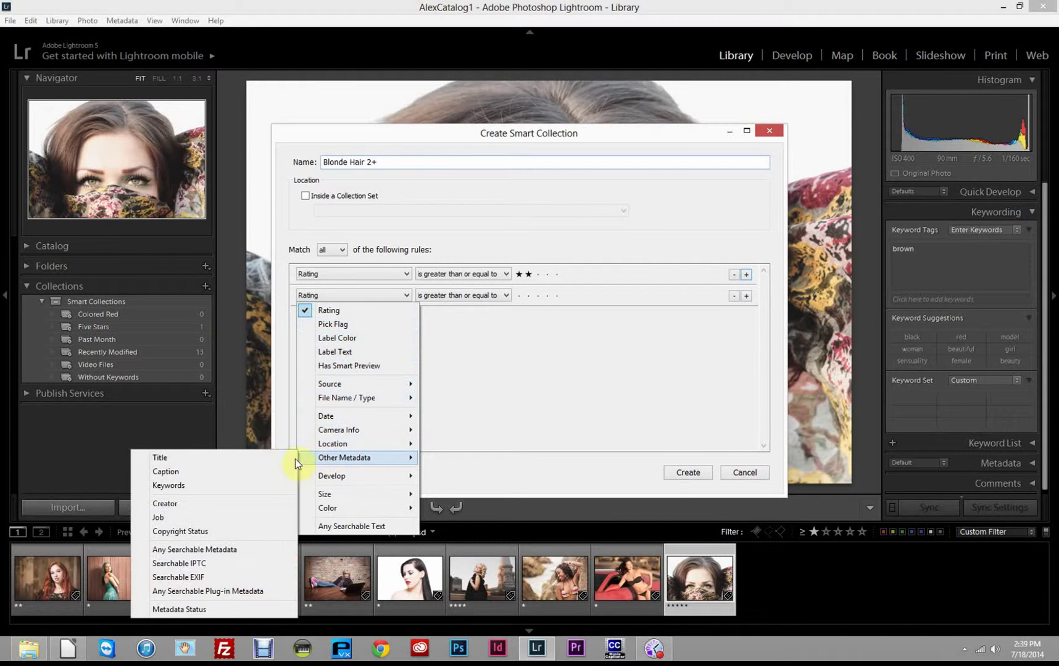
click(173, 486)
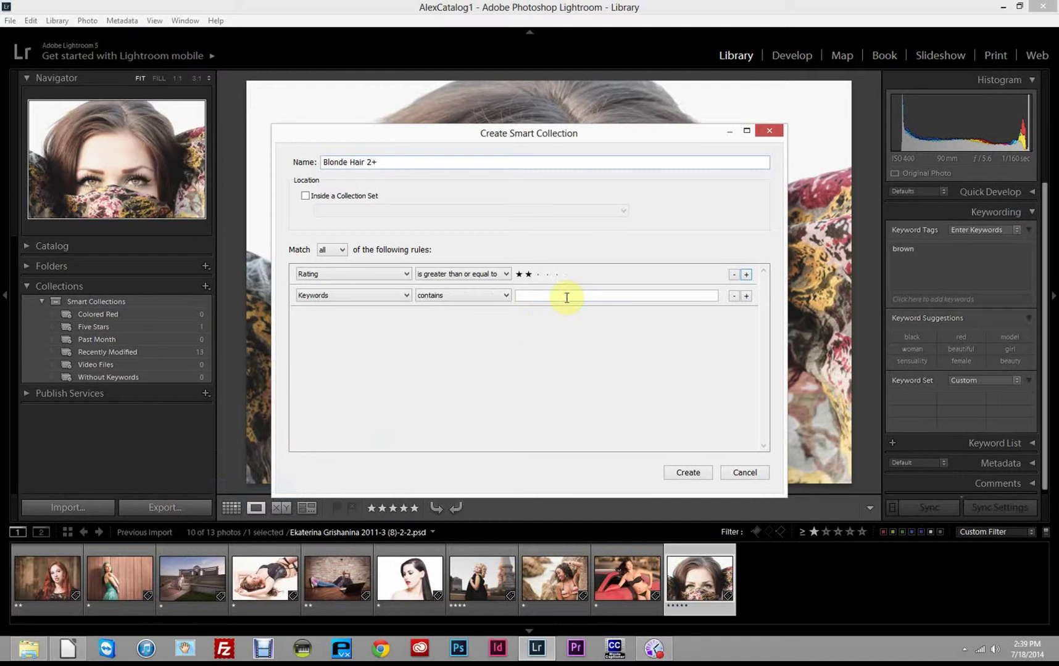
text(blonde)
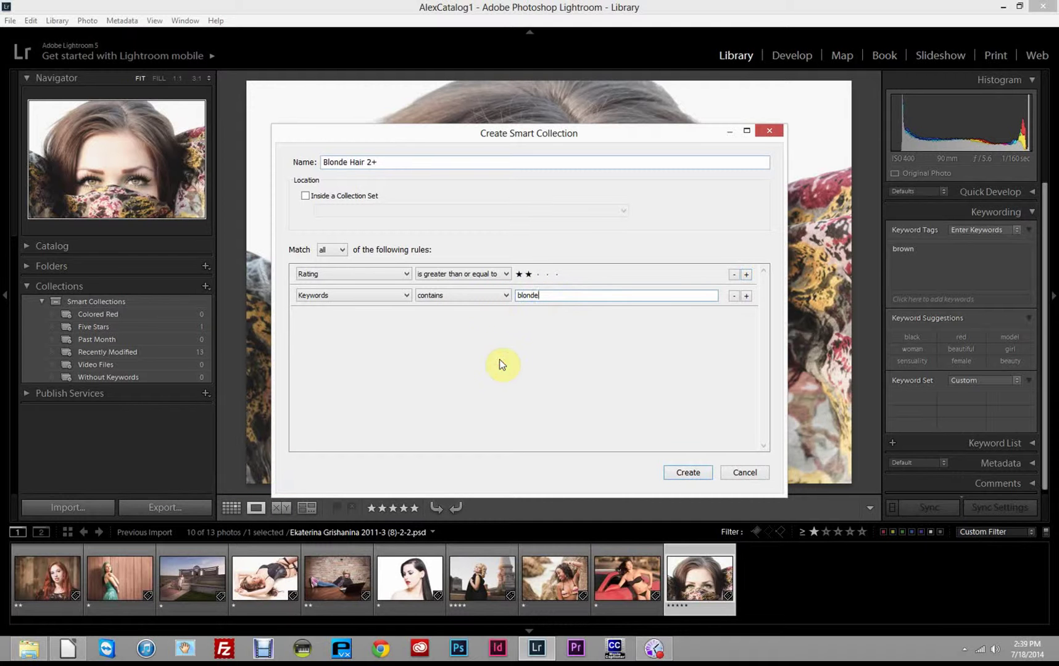
click(688, 472)
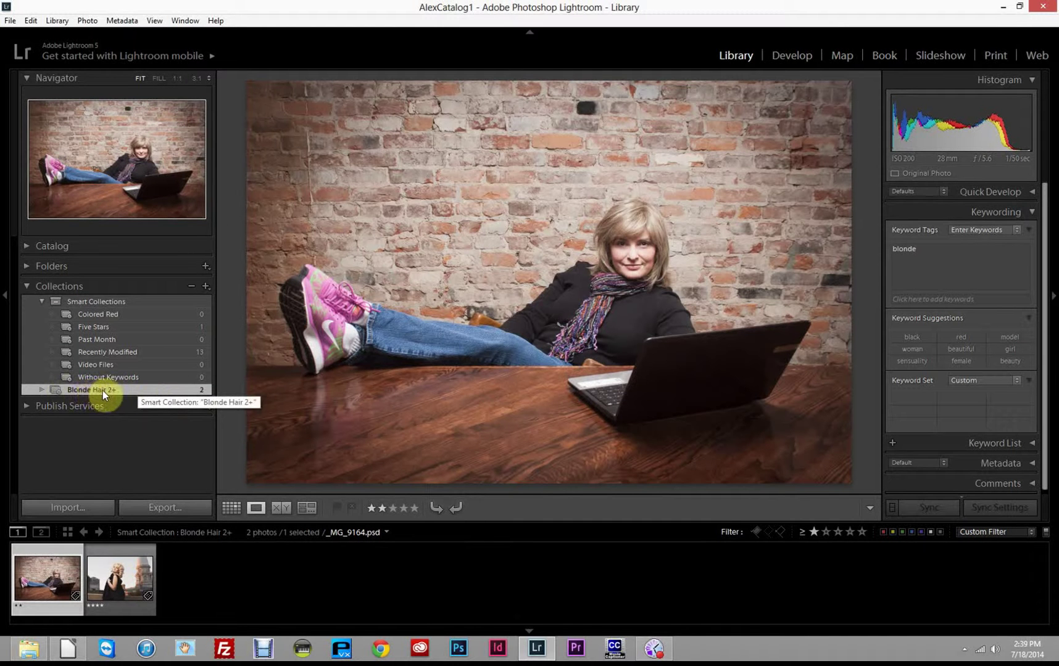
Look through the photos gathered in the Blonde Hair 2+ smart collection.
click(117, 591)
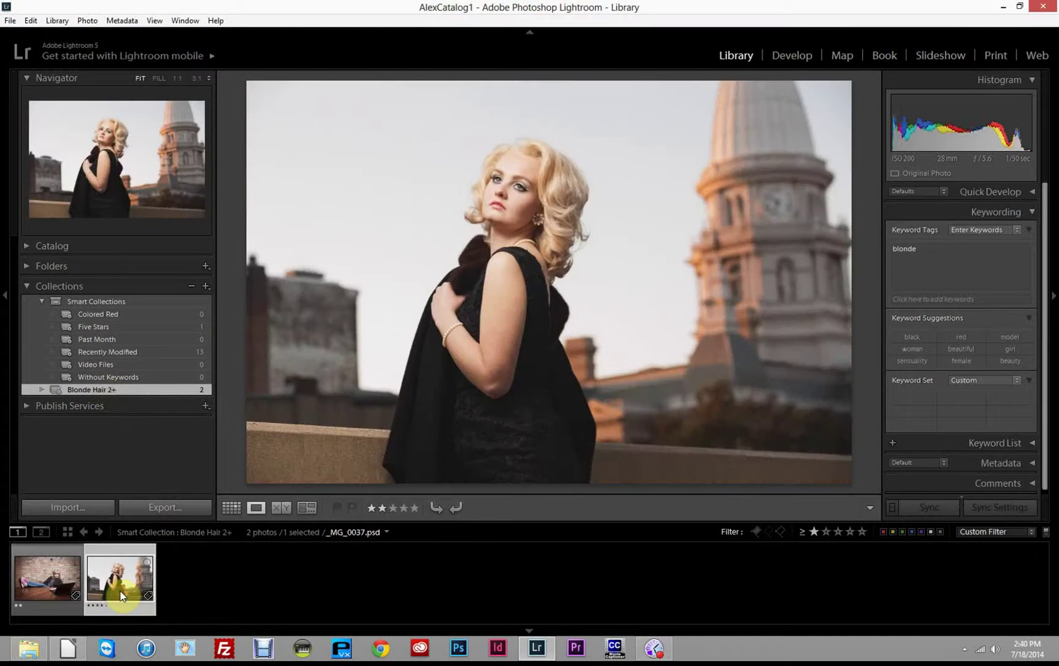
click(62, 592)
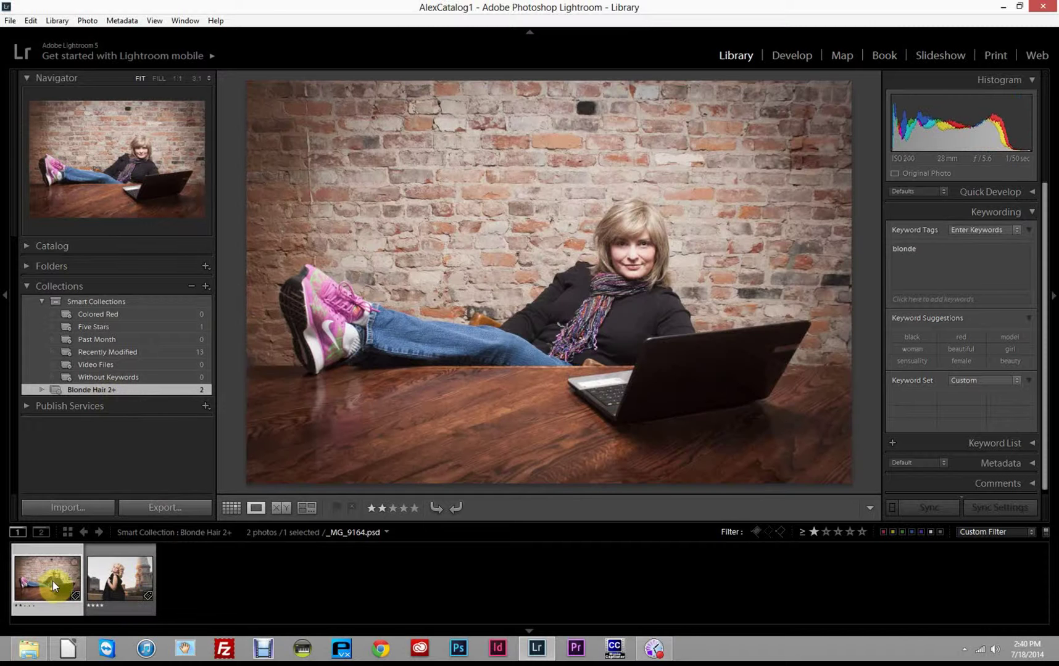
click(103, 583)
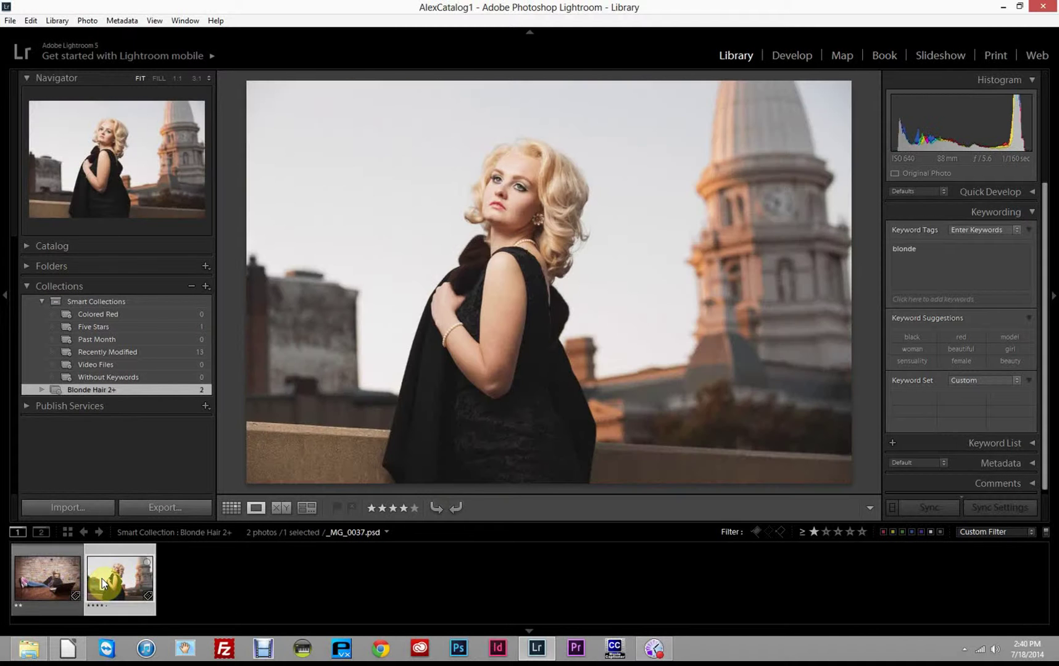
click(45, 578)
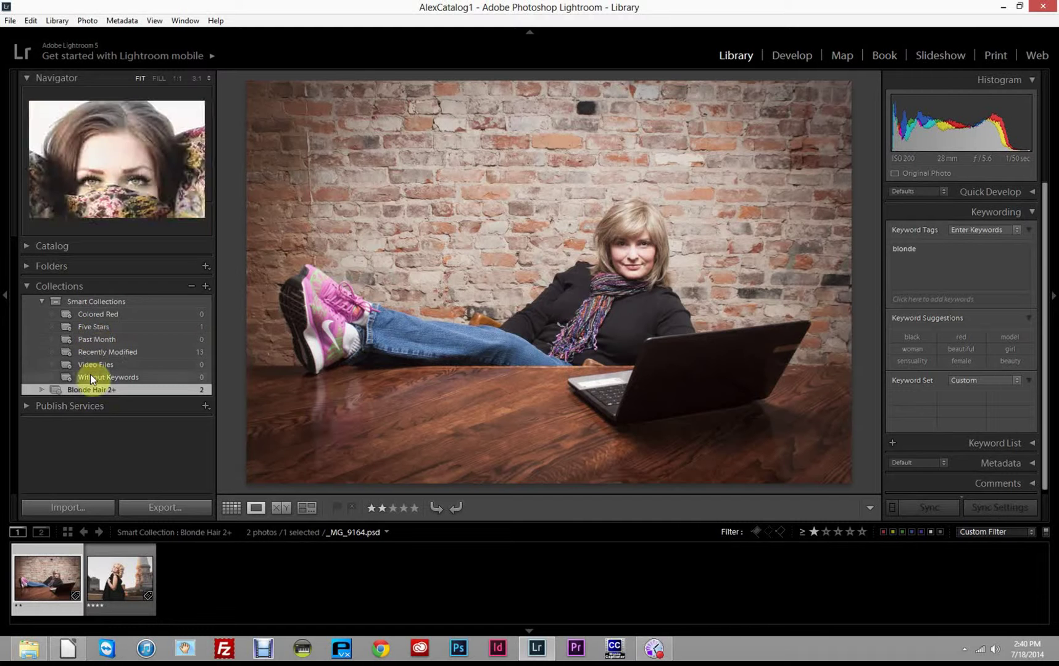
Create a regular collection named Green Hair.
click(205, 286)
click(238, 303)
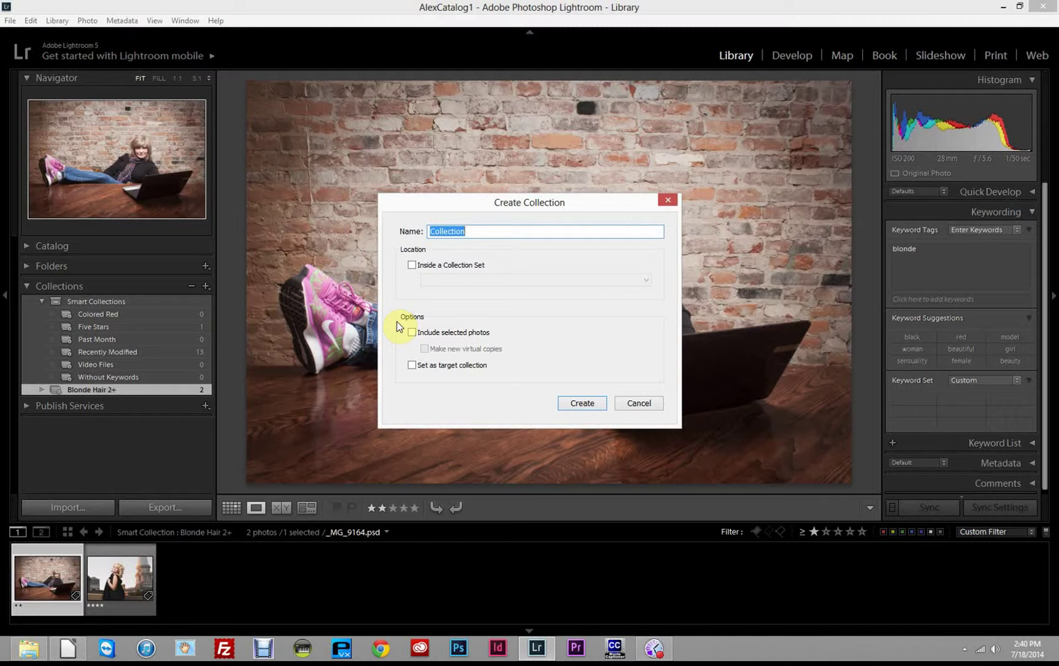
text(Green Hair)
click(570, 404)
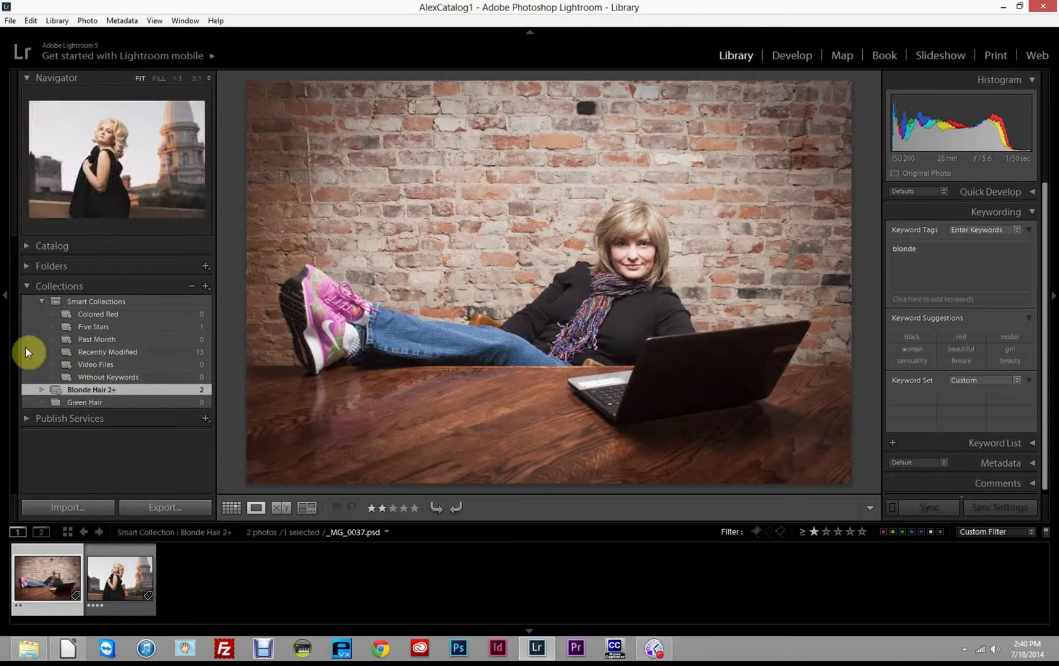
From all photographs, add the photo of the green-haired woman by the wooden wall to the Green Hair collection and open it.
click(24, 247)
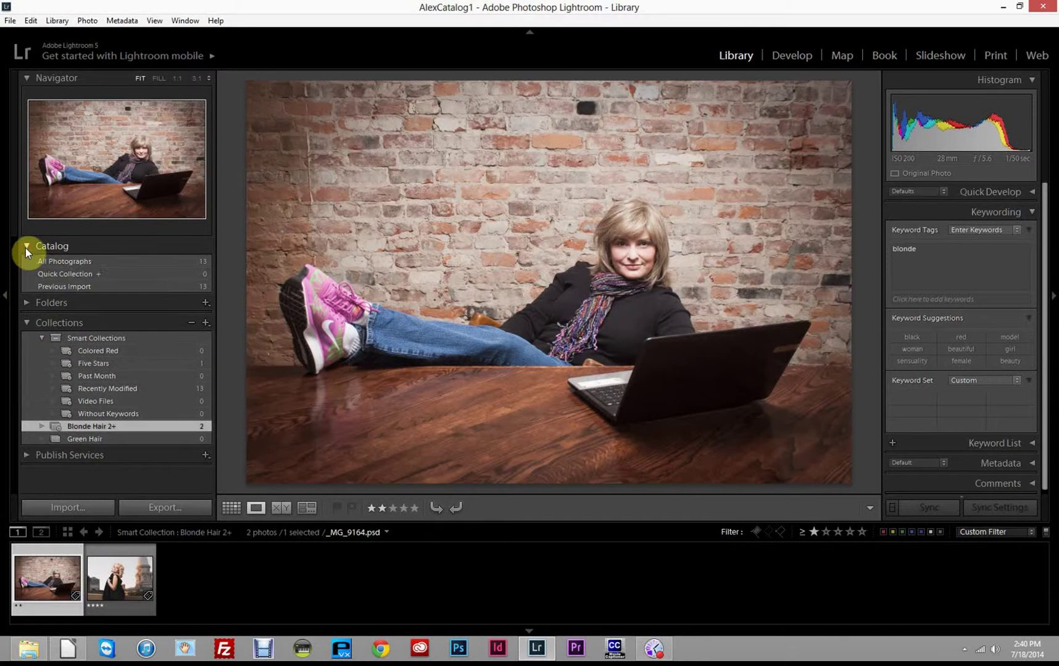
click(72, 262)
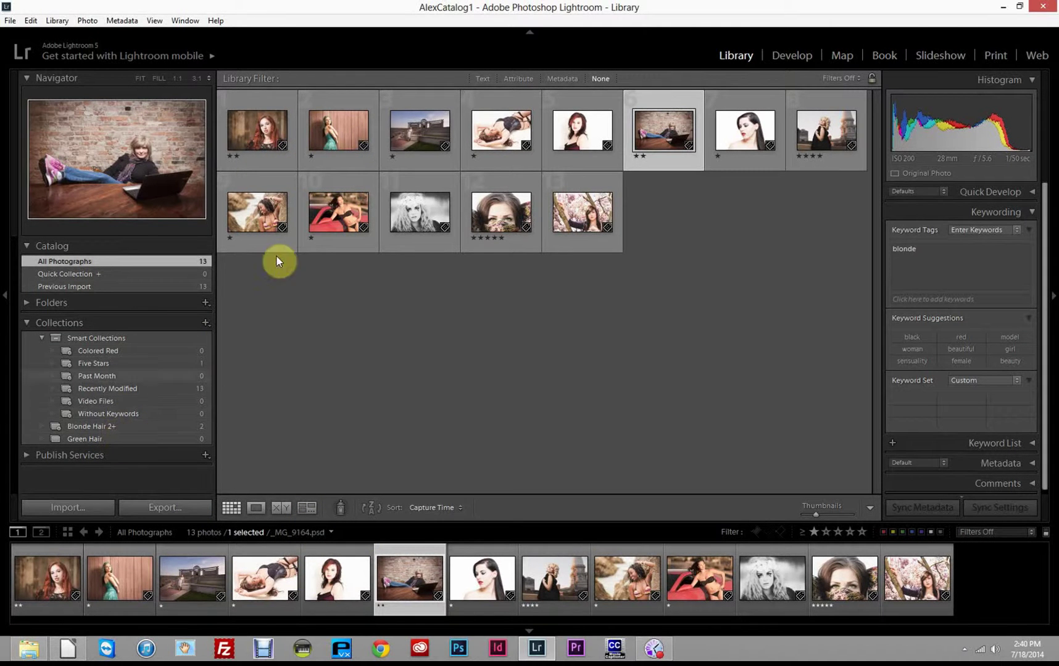
drag(327, 142, 165, 442)
click(148, 439)
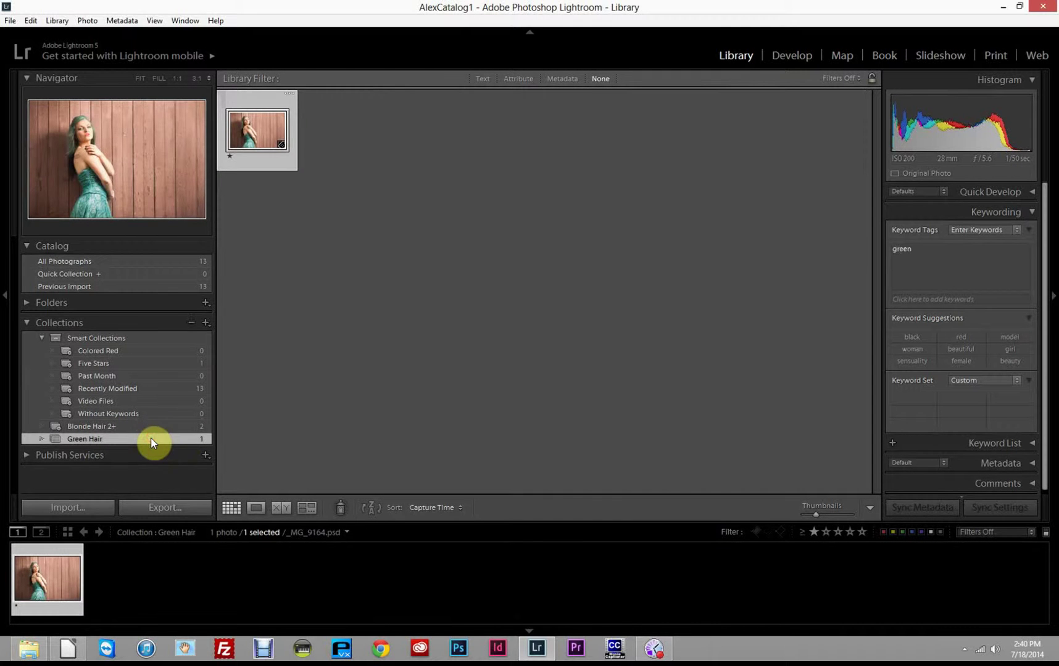
Compare the contents of the Blonde Hair 2+ smart collection and the Green Hair collection.
click(109, 425)
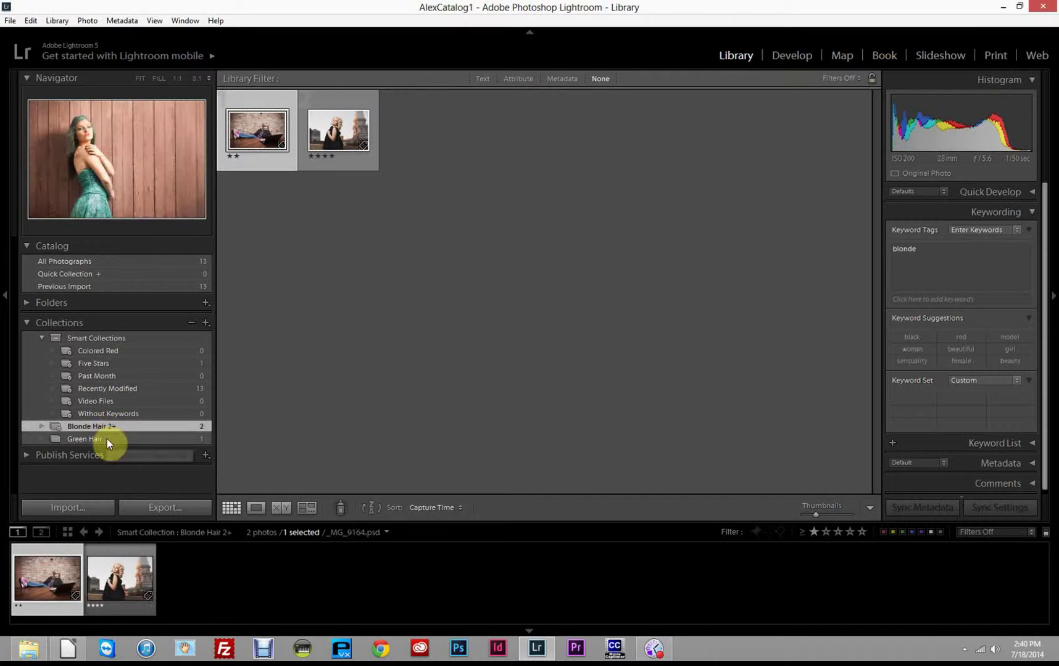
click(108, 439)
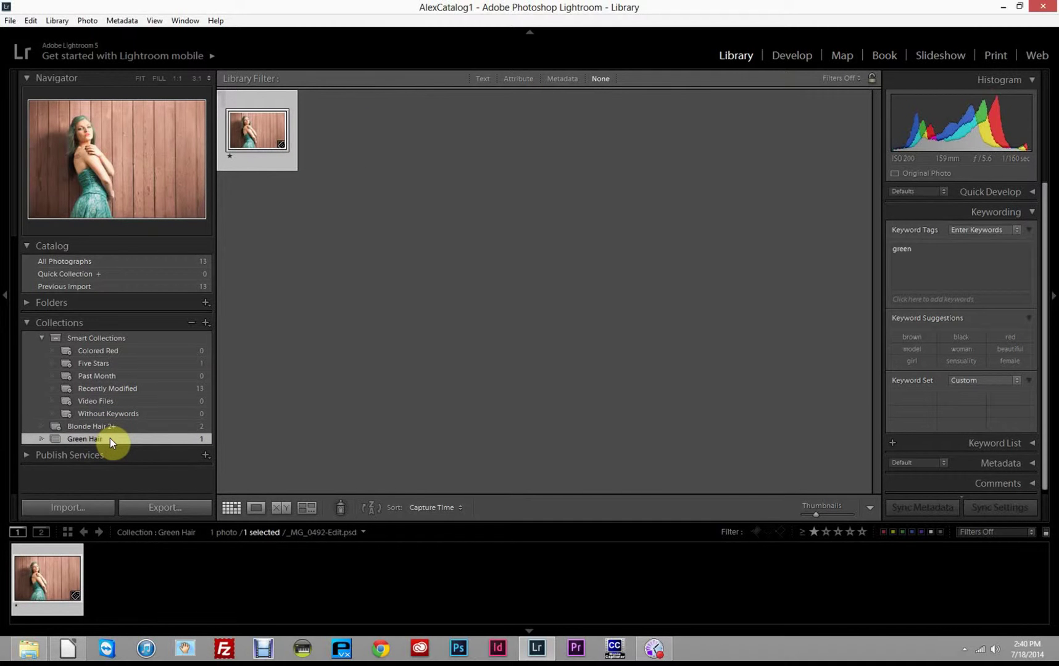
click(106, 427)
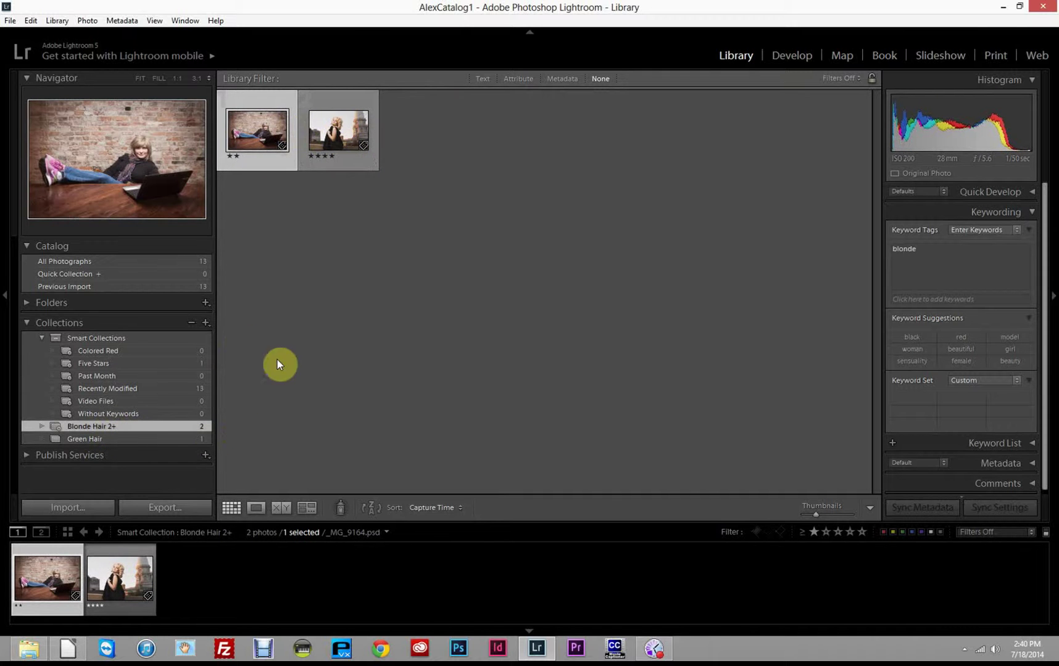
Remove the photo from the Green Hair collection and delete the collection.
click(131, 437)
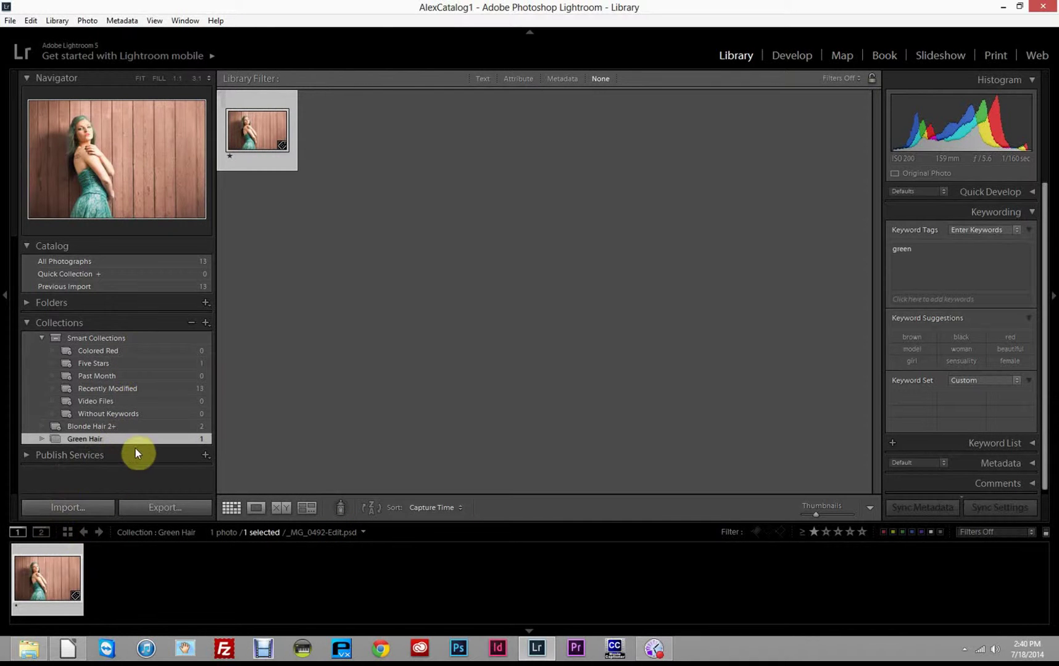
right_click(254, 136)
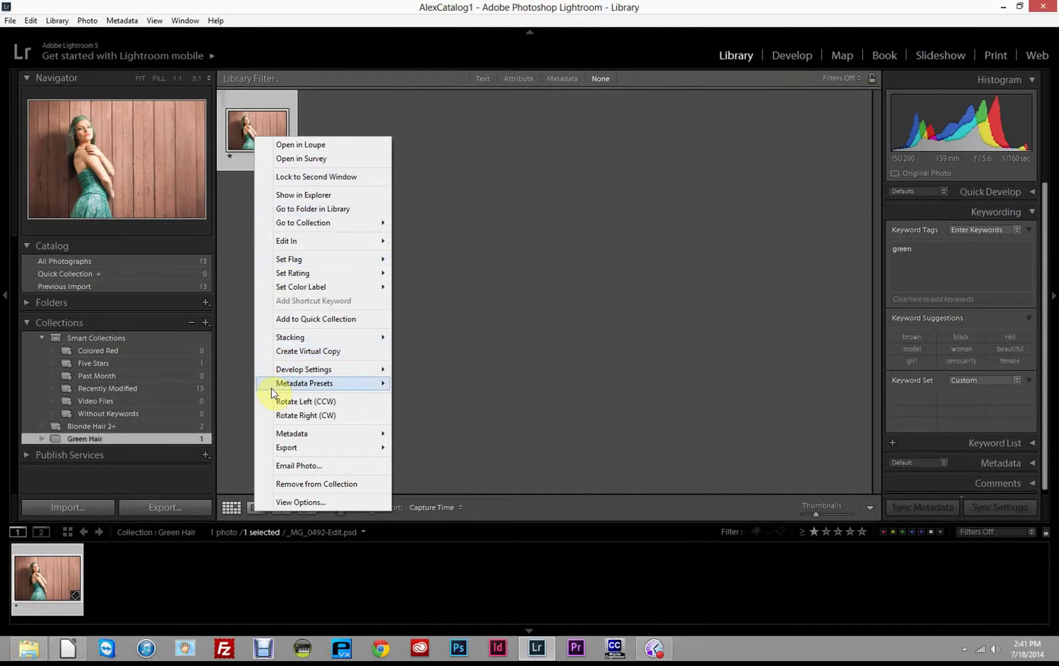
mouse_move(272, 388)
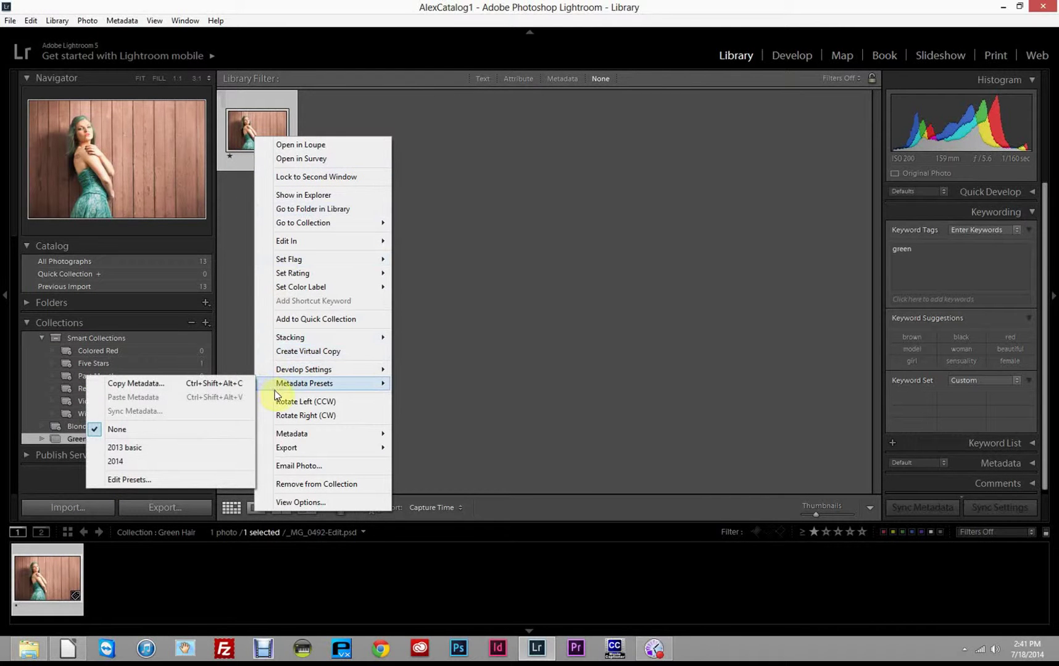
click(325, 485)
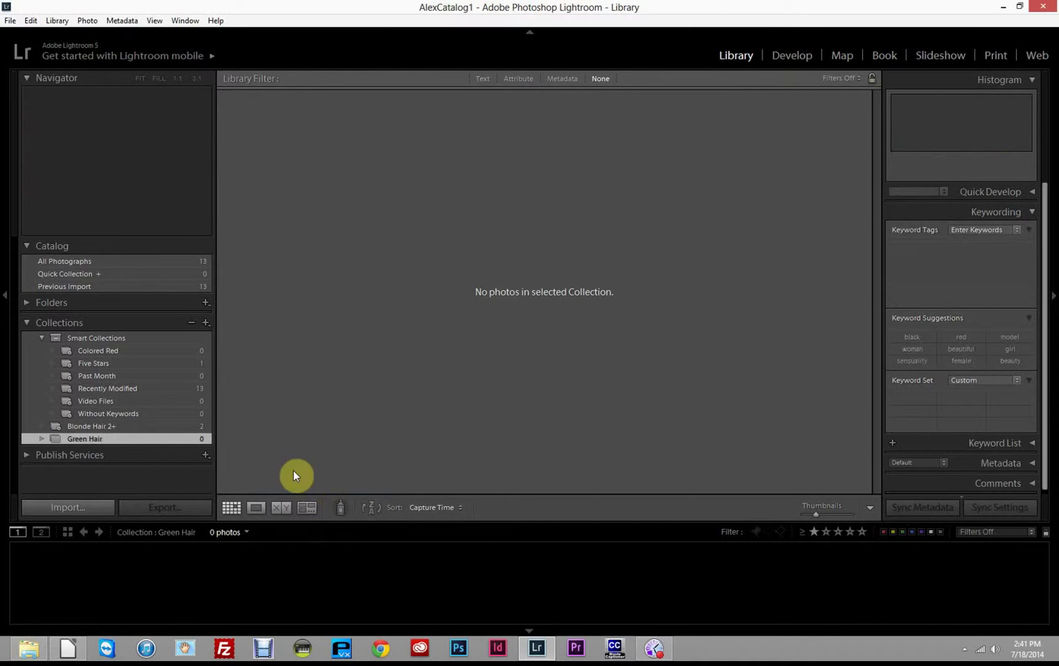
right_click(94, 439)
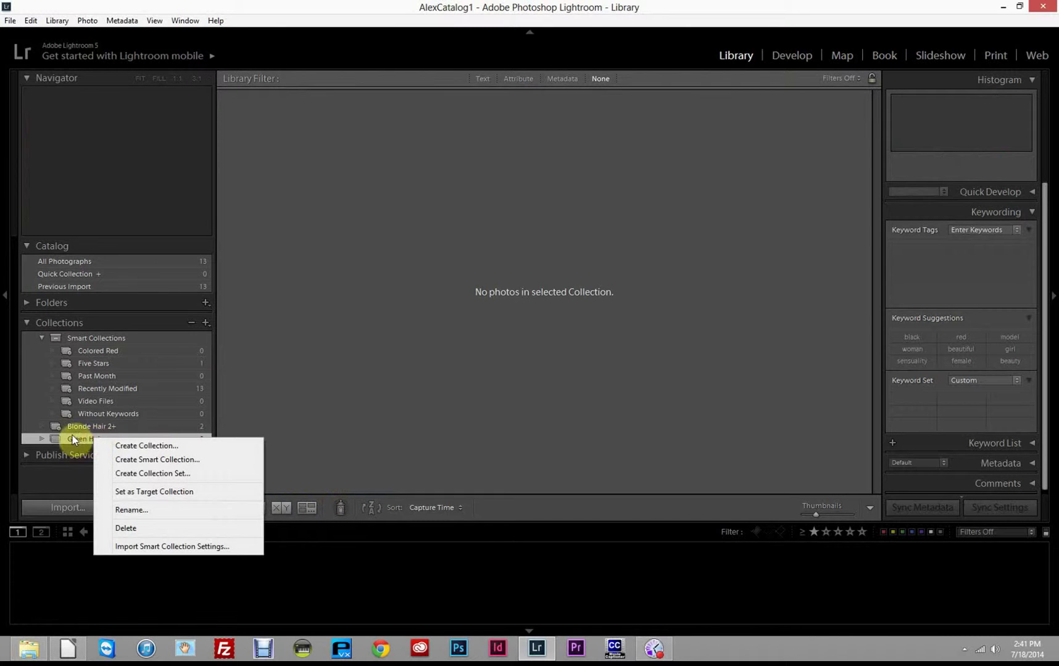
click(125, 528)
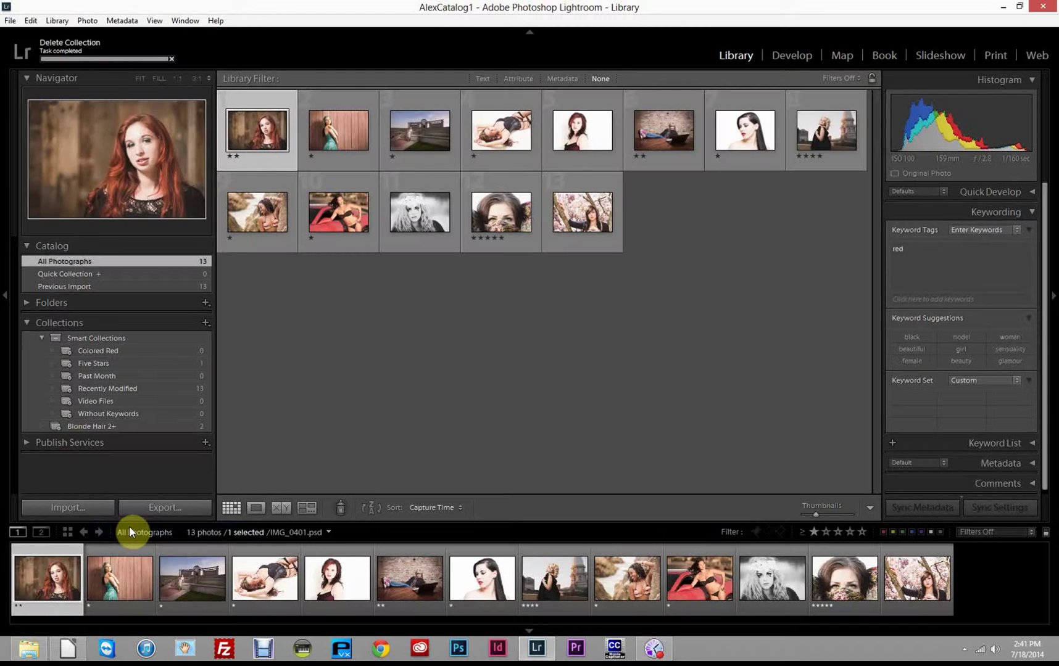
Delete the Blonde Hair 2+ smart collection.
click(129, 426)
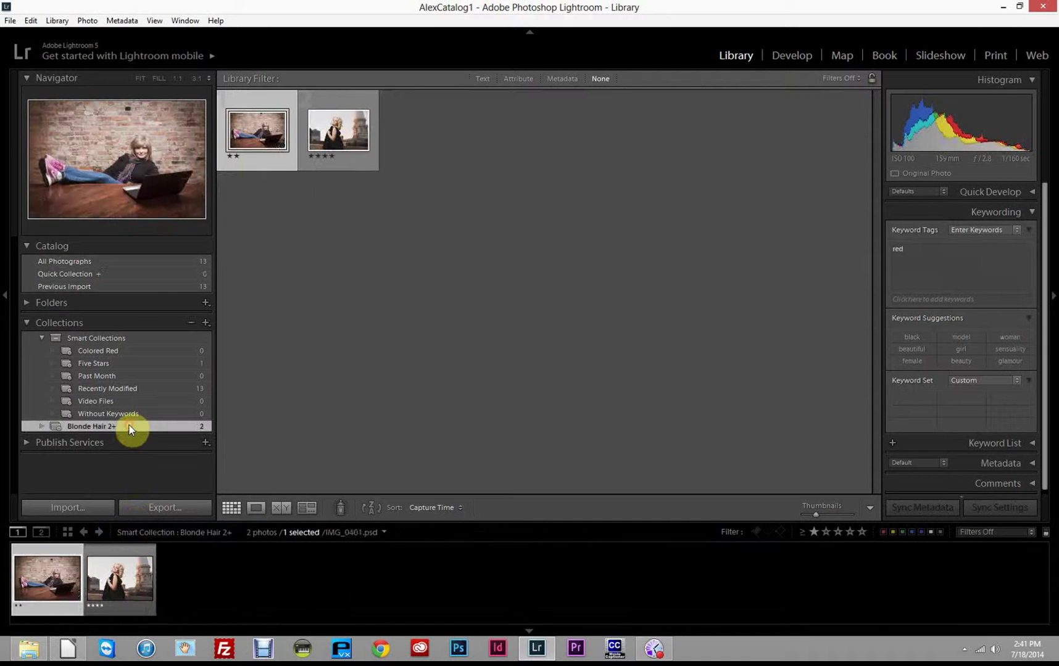
right_click(114, 427)
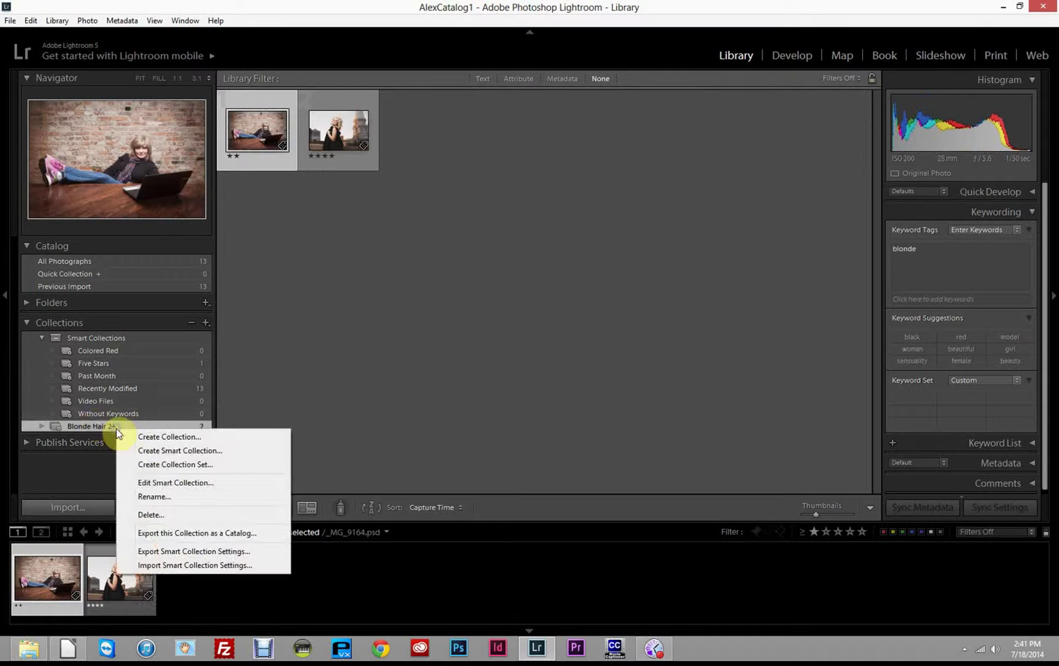
click(152, 514)
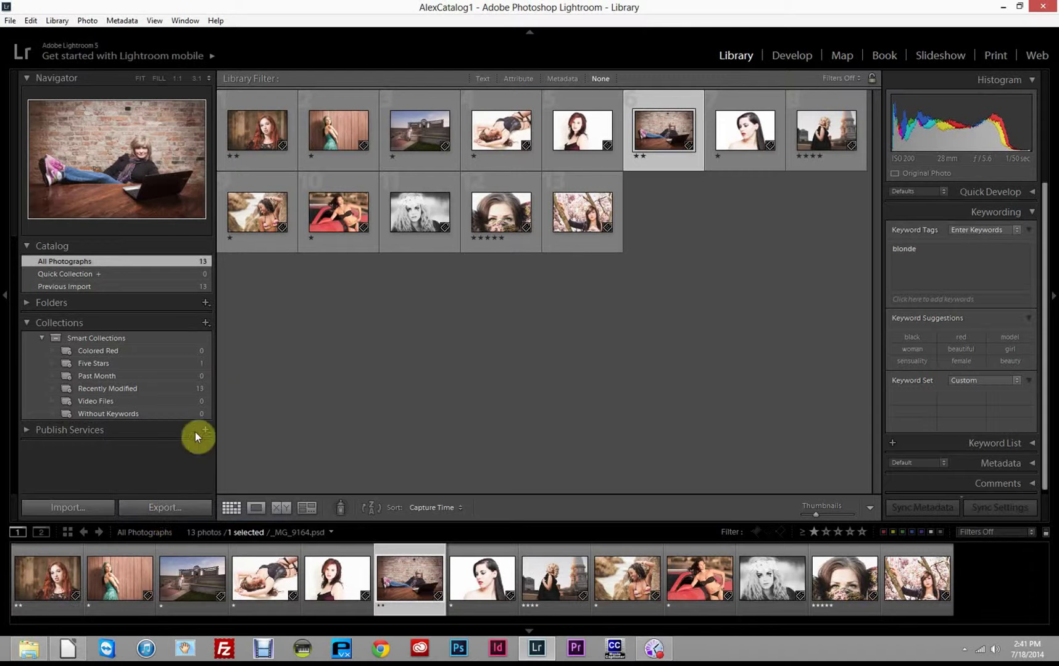